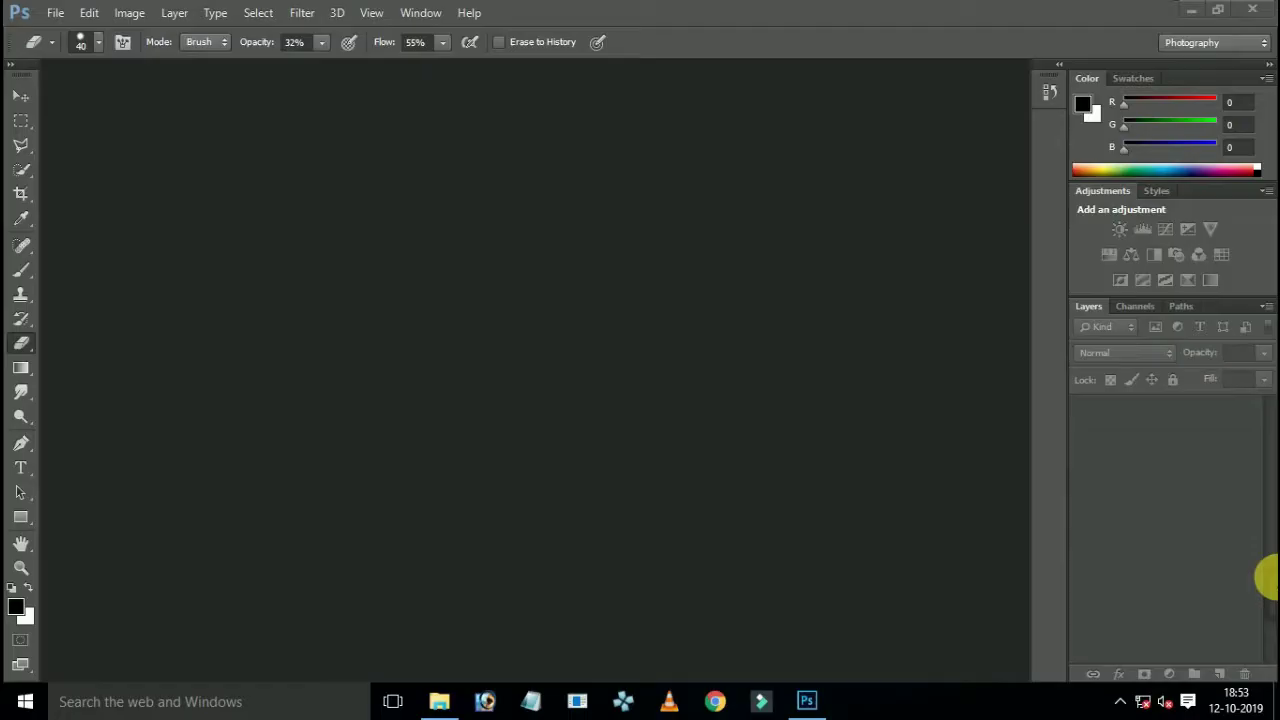
# Create a new blank 2300 × 1500 px document
pyautogui.click(57, 13)
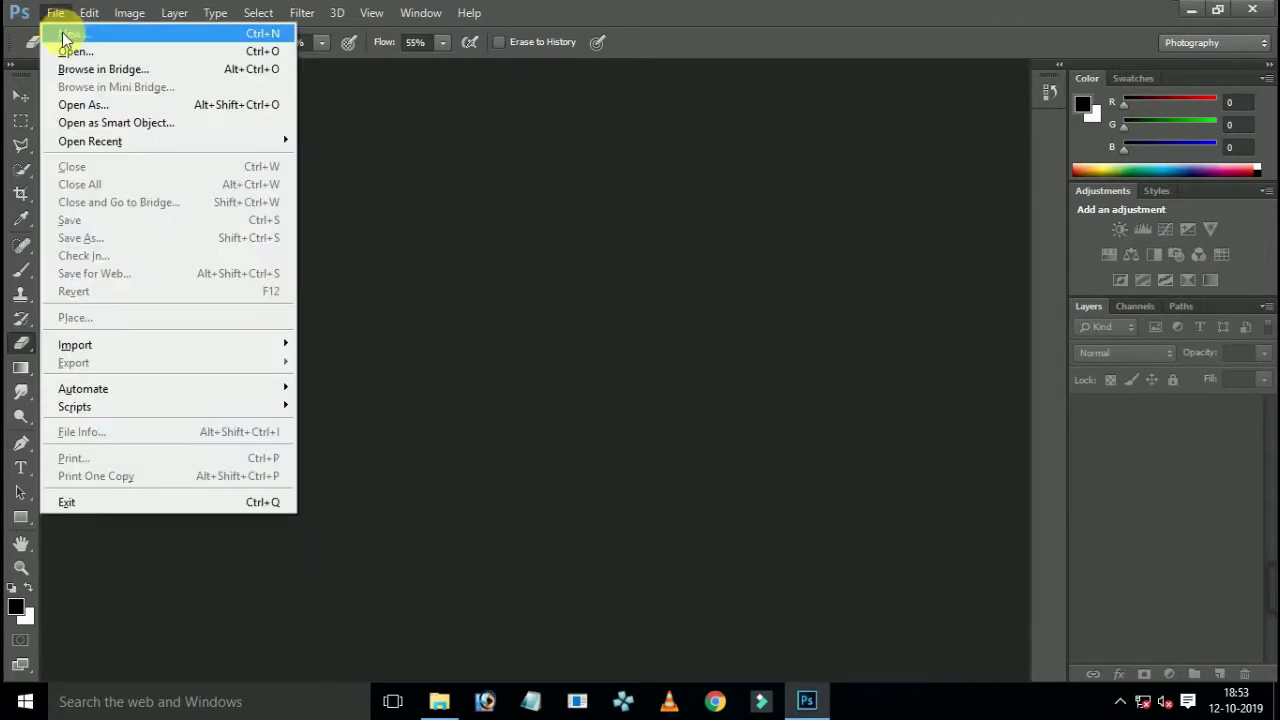
pyautogui.click(72, 33)
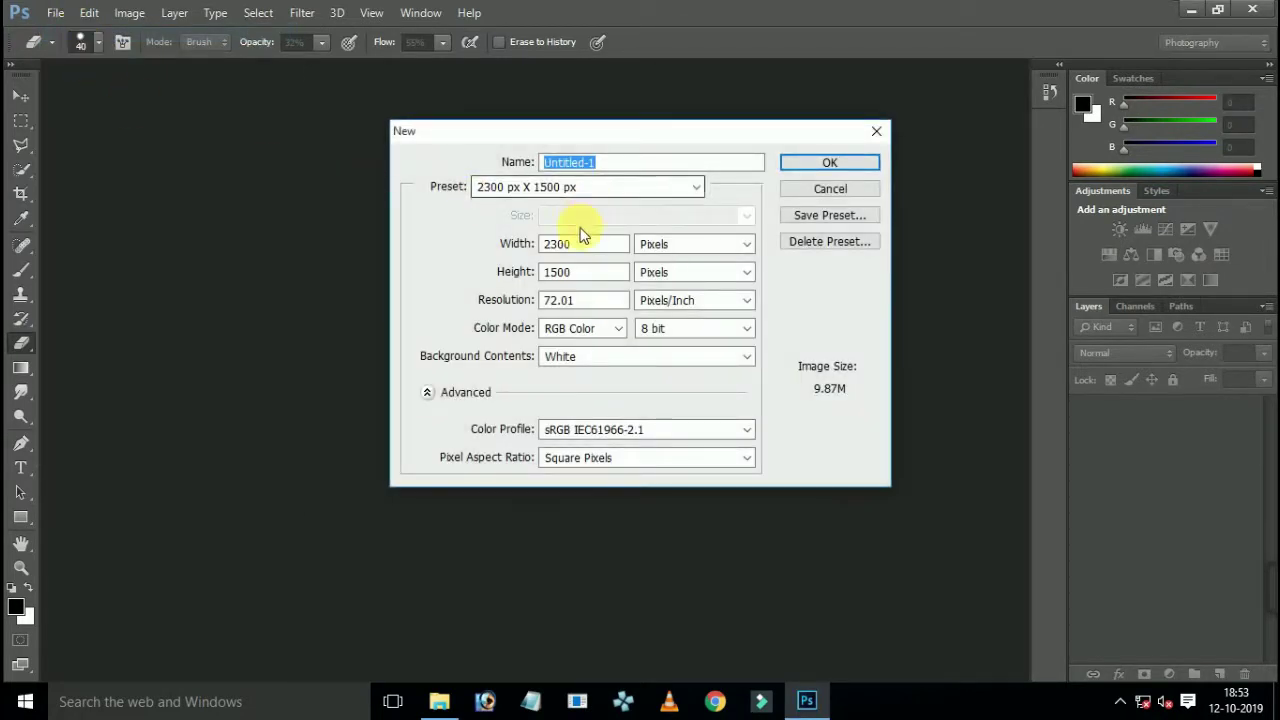
pyautogui.doubleClick(580, 244)
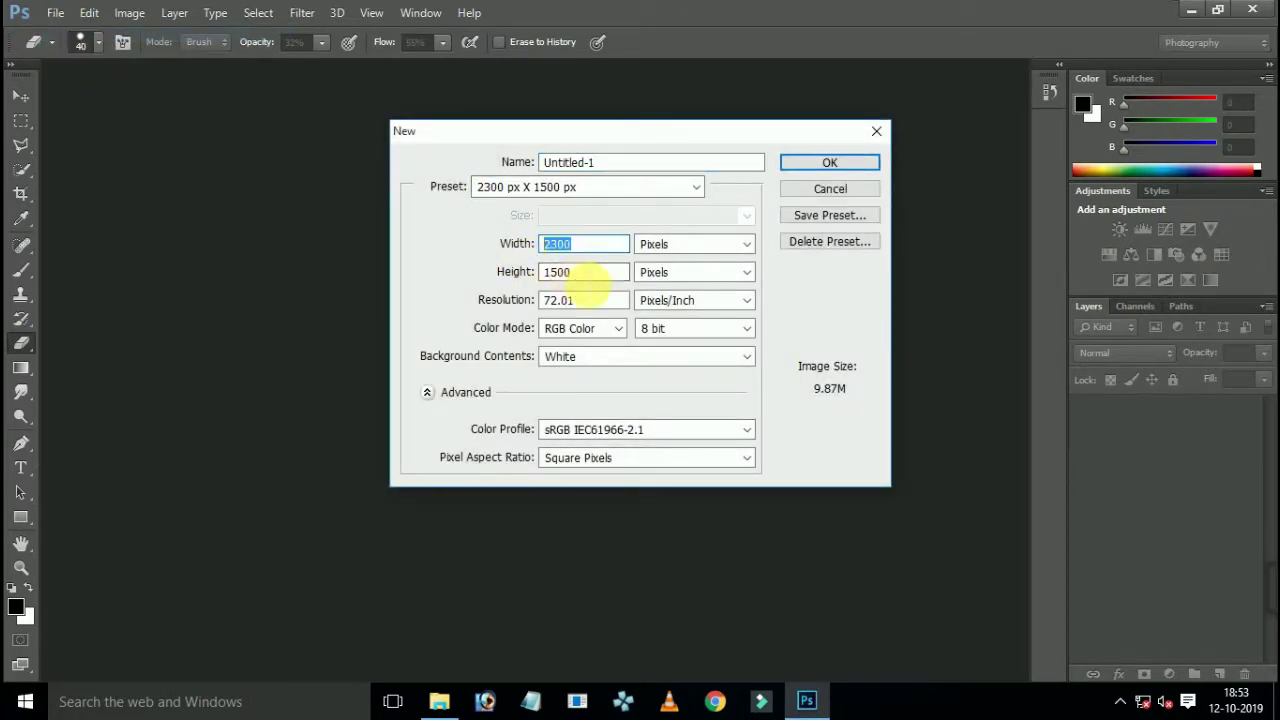
pyautogui.moveTo(570, 272); pyautogui.dragTo(513, 272)
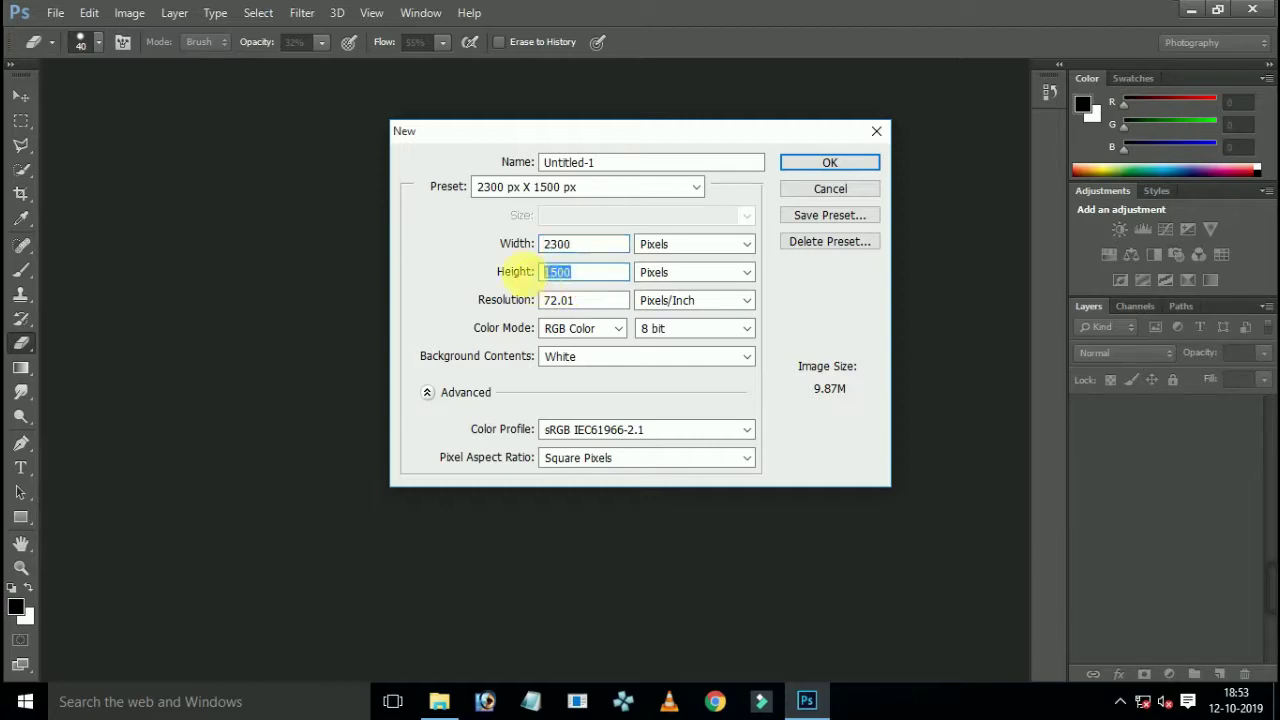
pyautogui.click(814, 164)
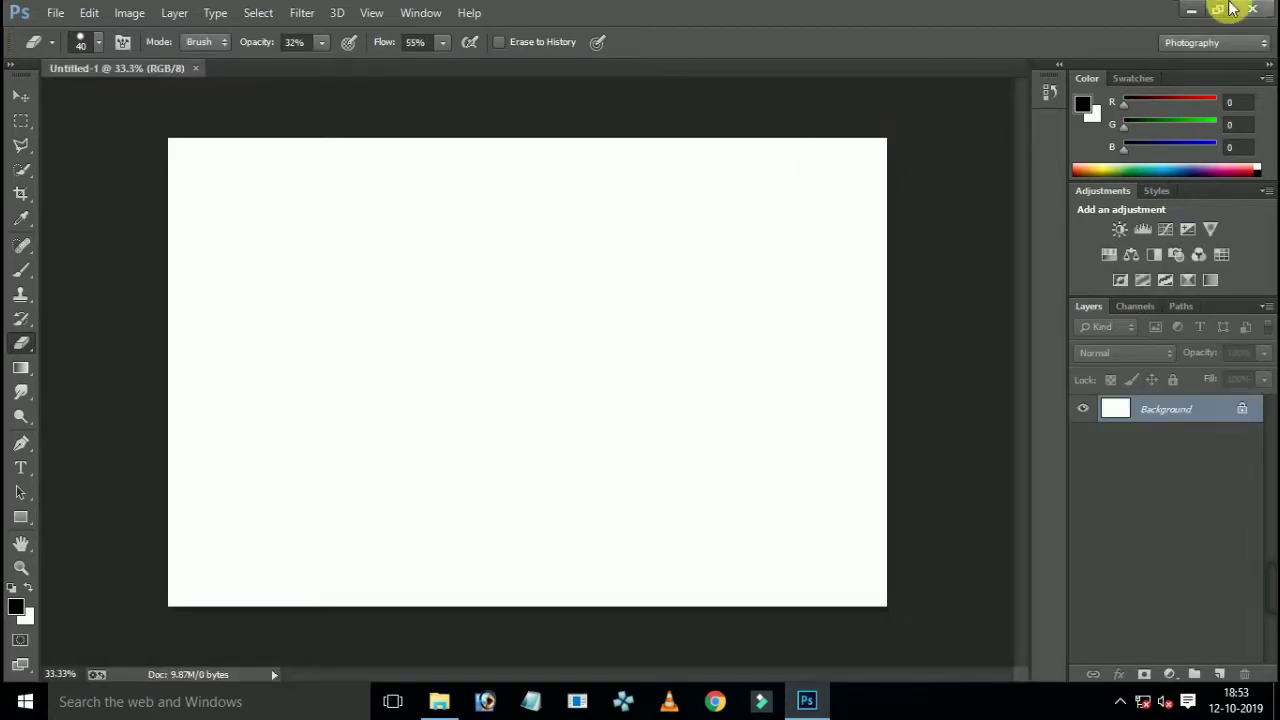
# Drag the seated-man photo 'adult-boy-fashion-829552' from Explorer into the document
pyautogui.click(1190, 10)
pyautogui.click(545, 294)
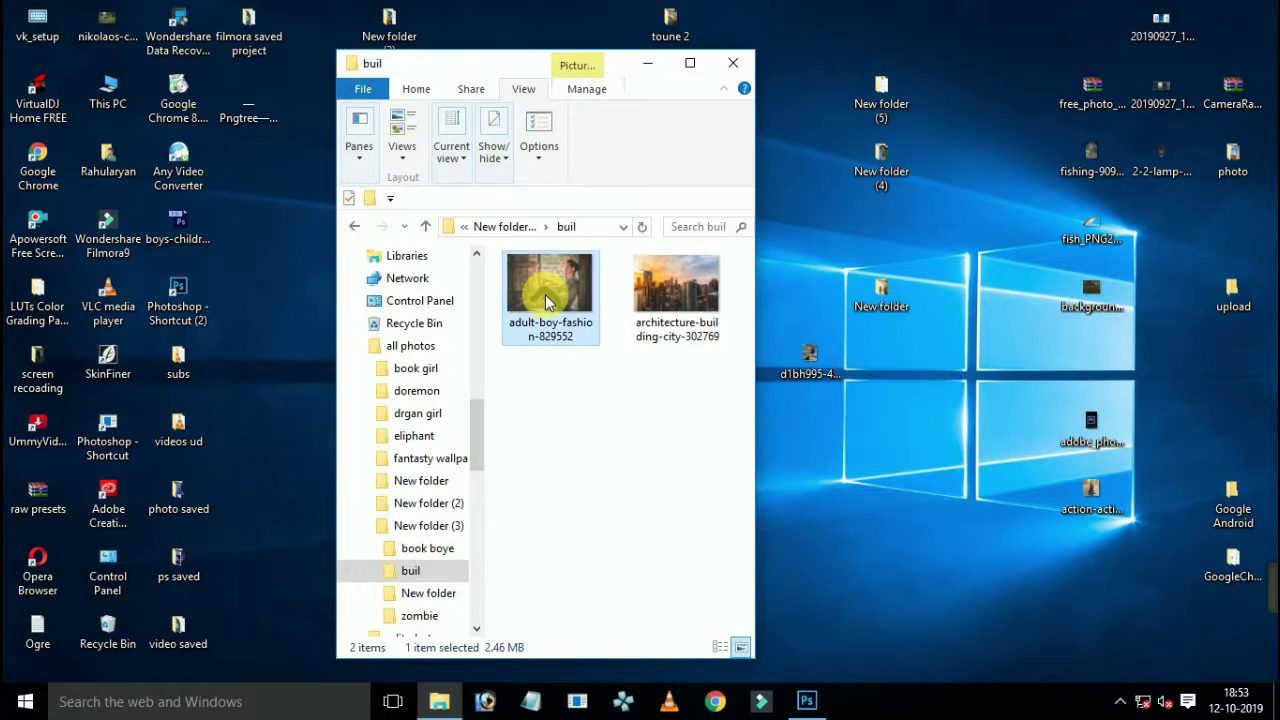
pyautogui.moveTo(545, 294)
pyautogui.mouseDown()
pyautogui.moveTo(766, 630)
pyautogui.moveTo(645, 430)
pyautogui.mouseUp()
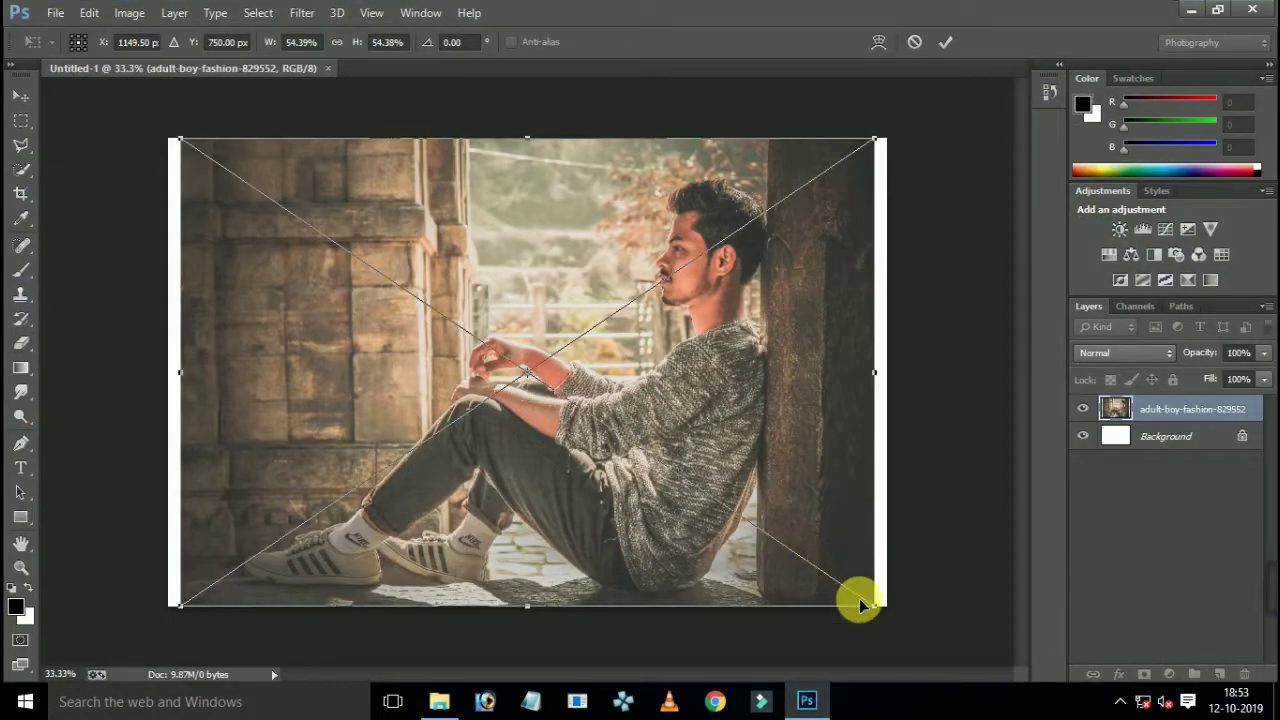
# Stretch the photo's left and right sides to the canvas edges and commit the transform
pyautogui.moveTo(884, 610); pyautogui.dragTo(894, 608)
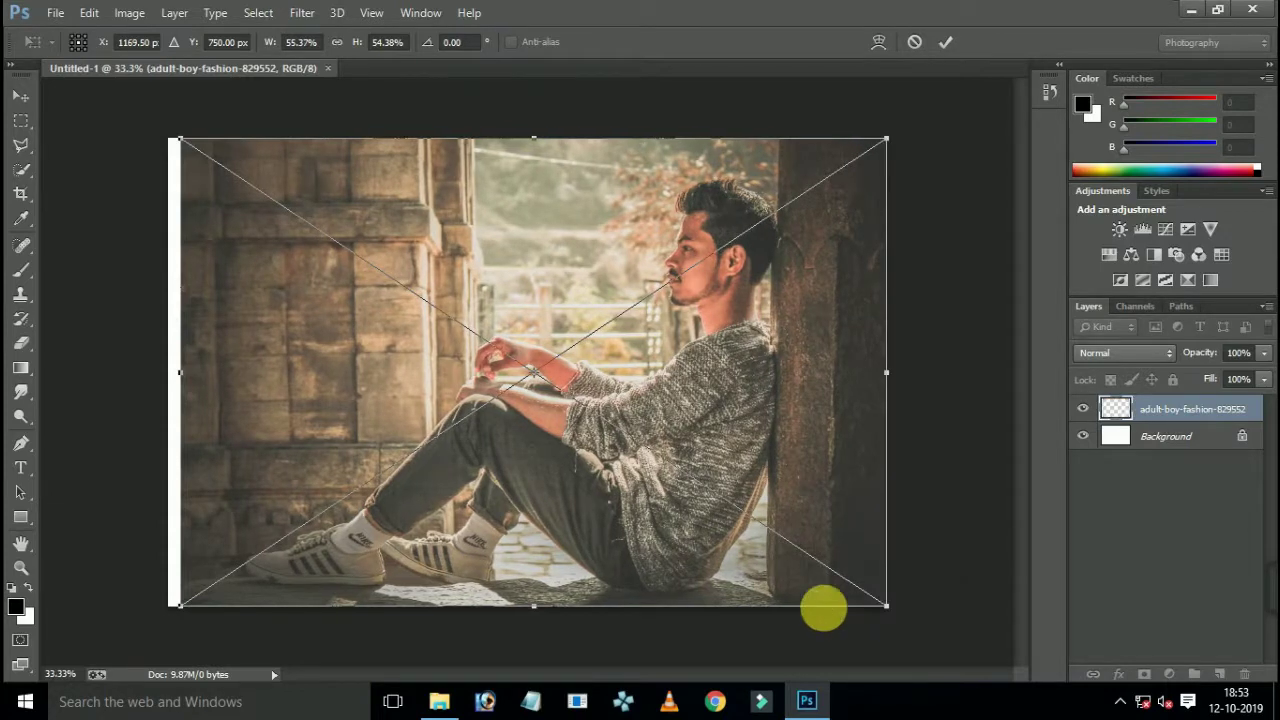
pyautogui.moveTo(182, 616); pyautogui.dragTo(166, 606)
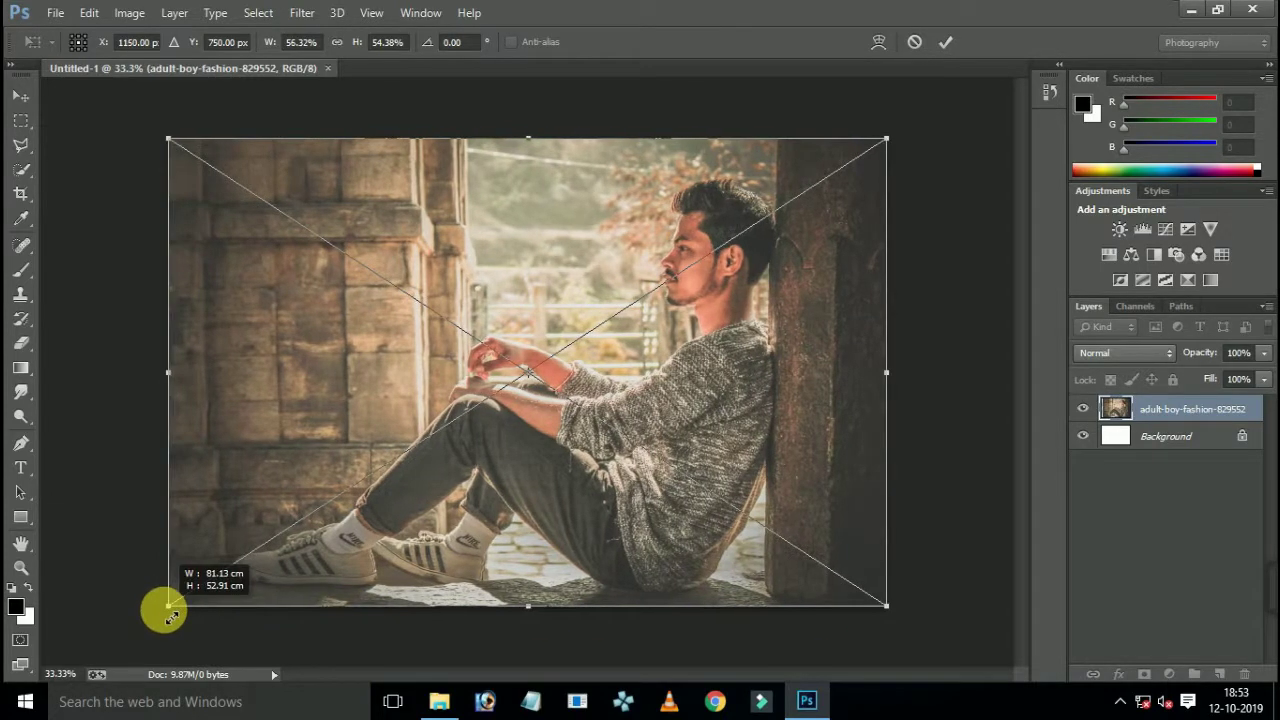
pyautogui.press('Return')
# Rasterize the placed photo layer by using the Eraser and confirming the warning
pyautogui.press('e')
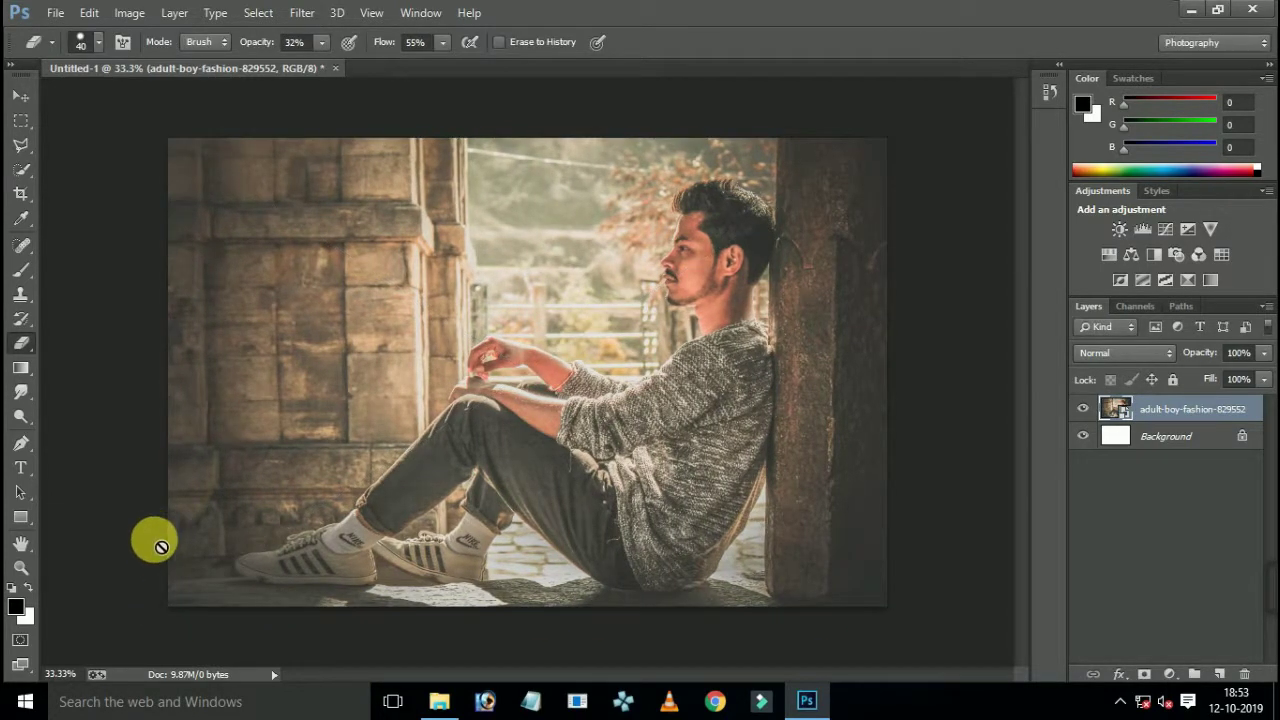
pyautogui.click(432, 360)
pyautogui.click(655, 279)
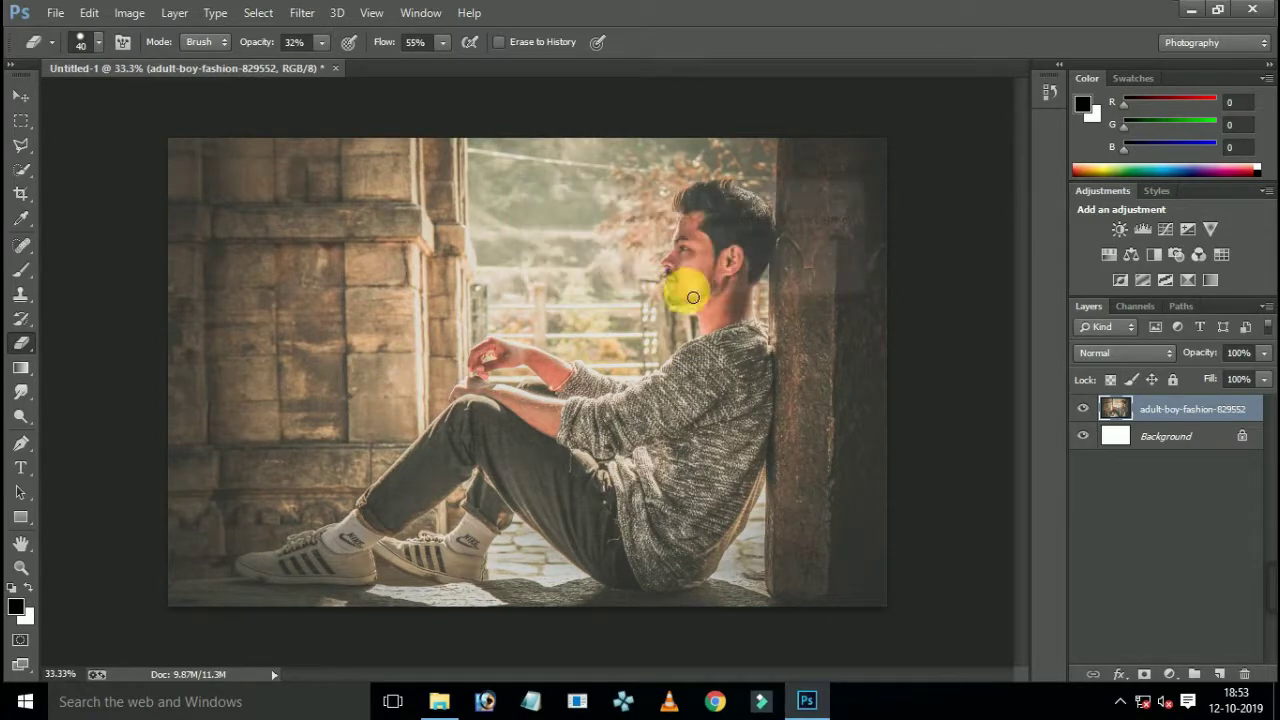
# Quick-select the man's hair, the dark pillar and the floor strip along the bottom
pyautogui.click(18, 172)
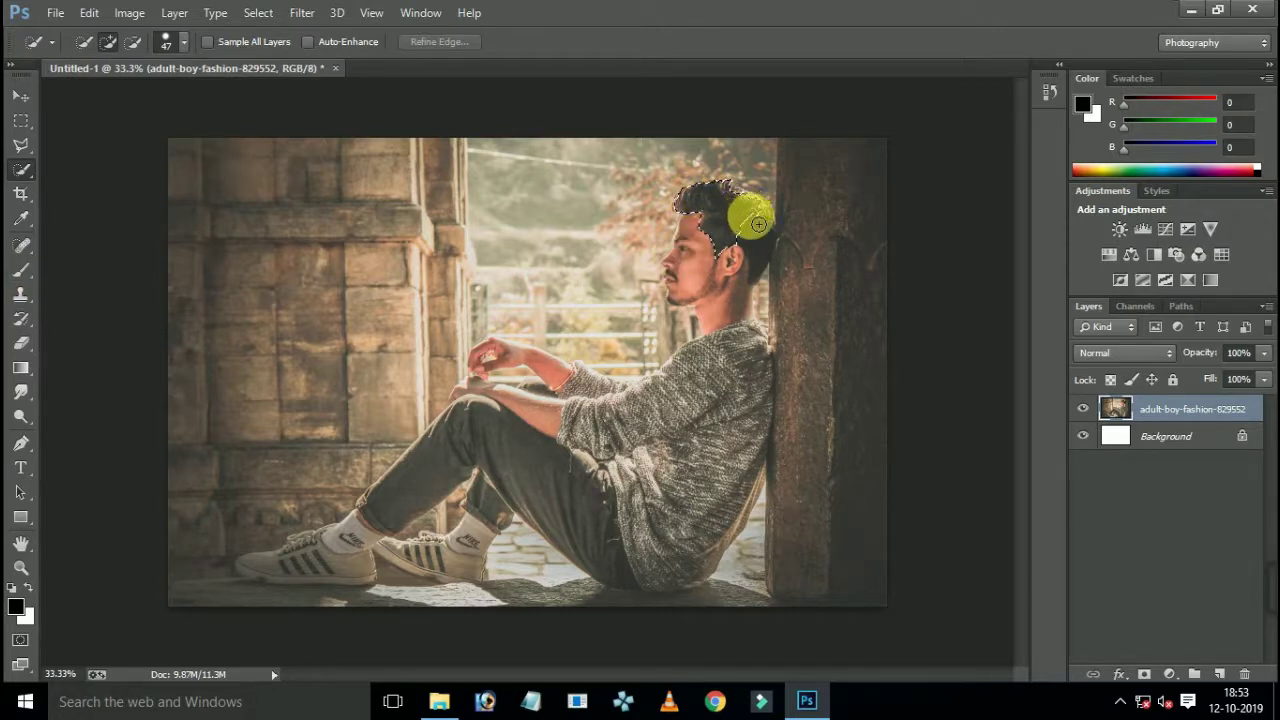
pyautogui.moveTo(759, 224)
pyautogui.mouseDown()
pyautogui.moveTo(723, 286)
pyautogui.moveTo(730, 360)
pyautogui.mouseUp()
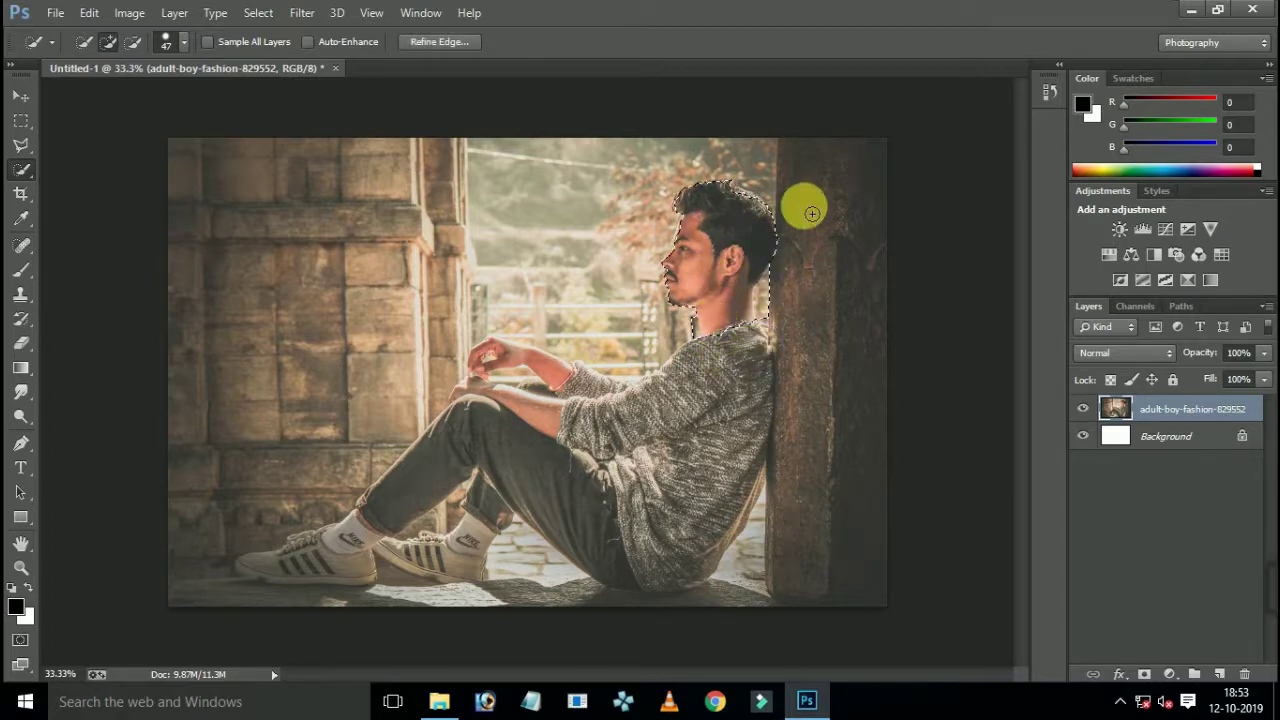
pyautogui.moveTo(786, 143); pyautogui.dragTo(834, 562)
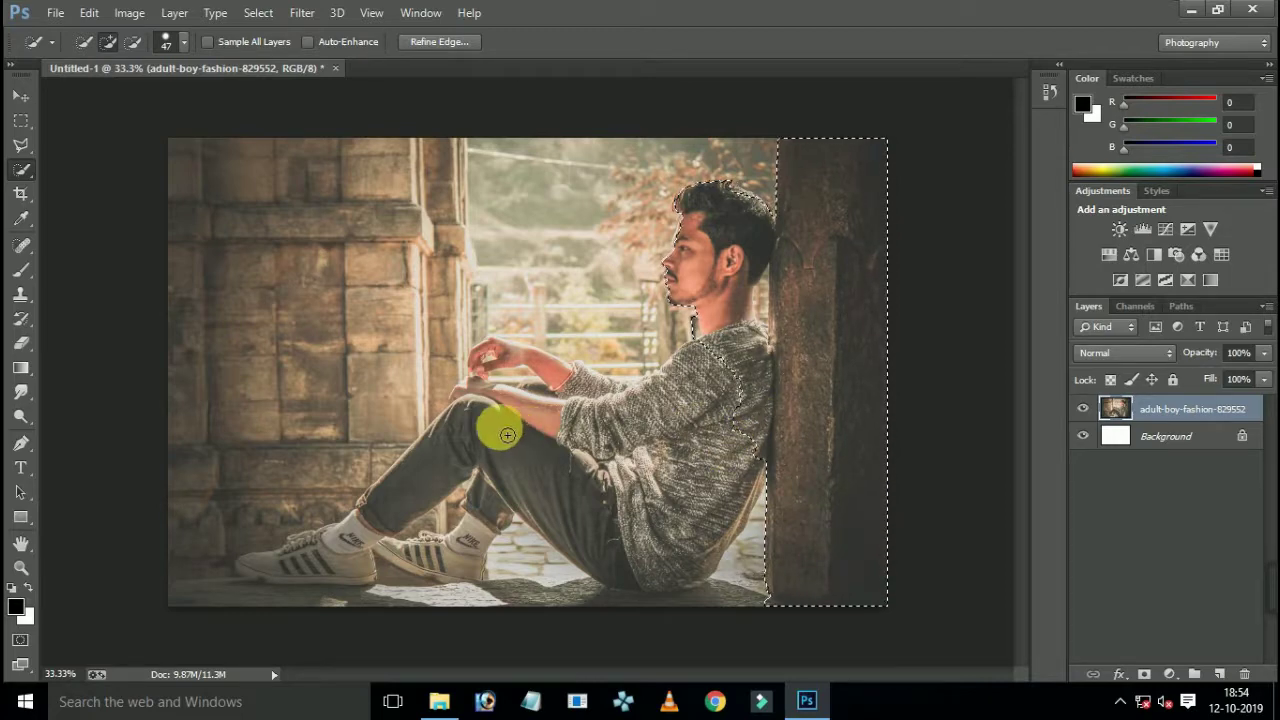
pyautogui.moveTo(152, 594)
pyautogui.mouseDown()
pyautogui.moveTo(263, 613)
pyautogui.moveTo(306, 566)
pyautogui.moveTo(344, 560)
pyautogui.mouseUp()
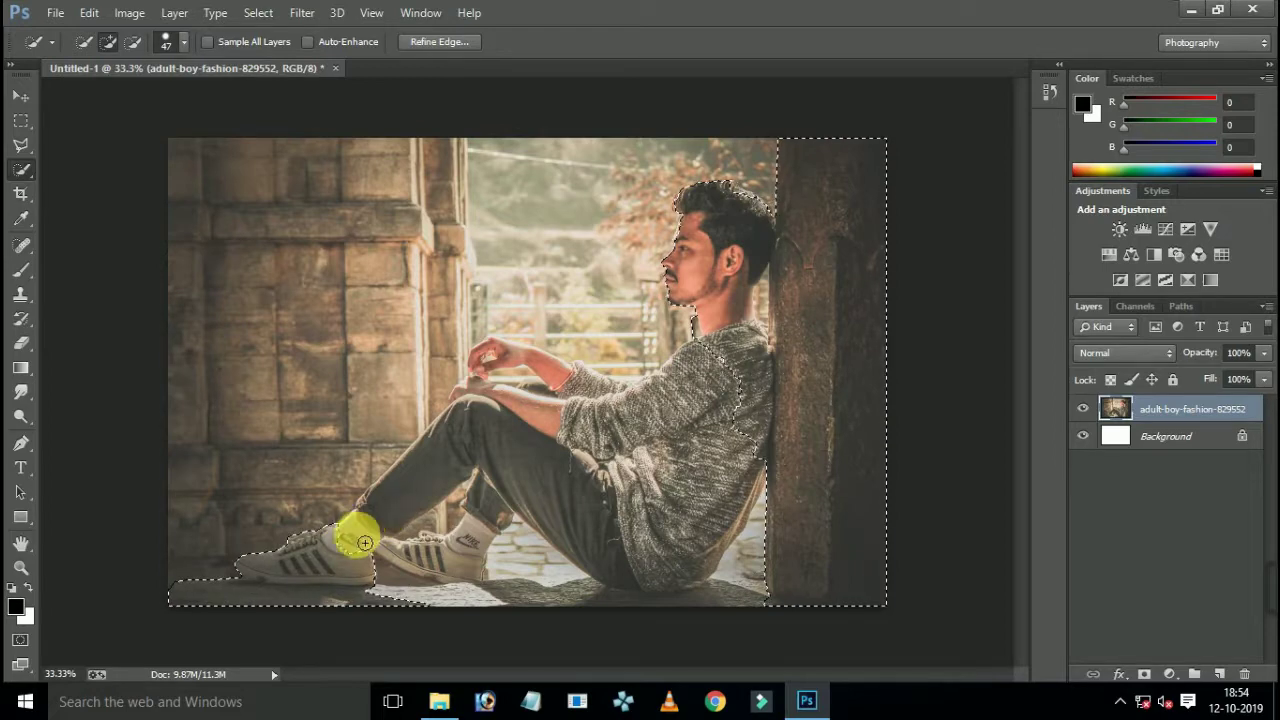
# Extend the selection over the shin, thigh, forearm, legs and shoes
pyautogui.moveTo(396, 518); pyautogui.dragTo(420, 501)
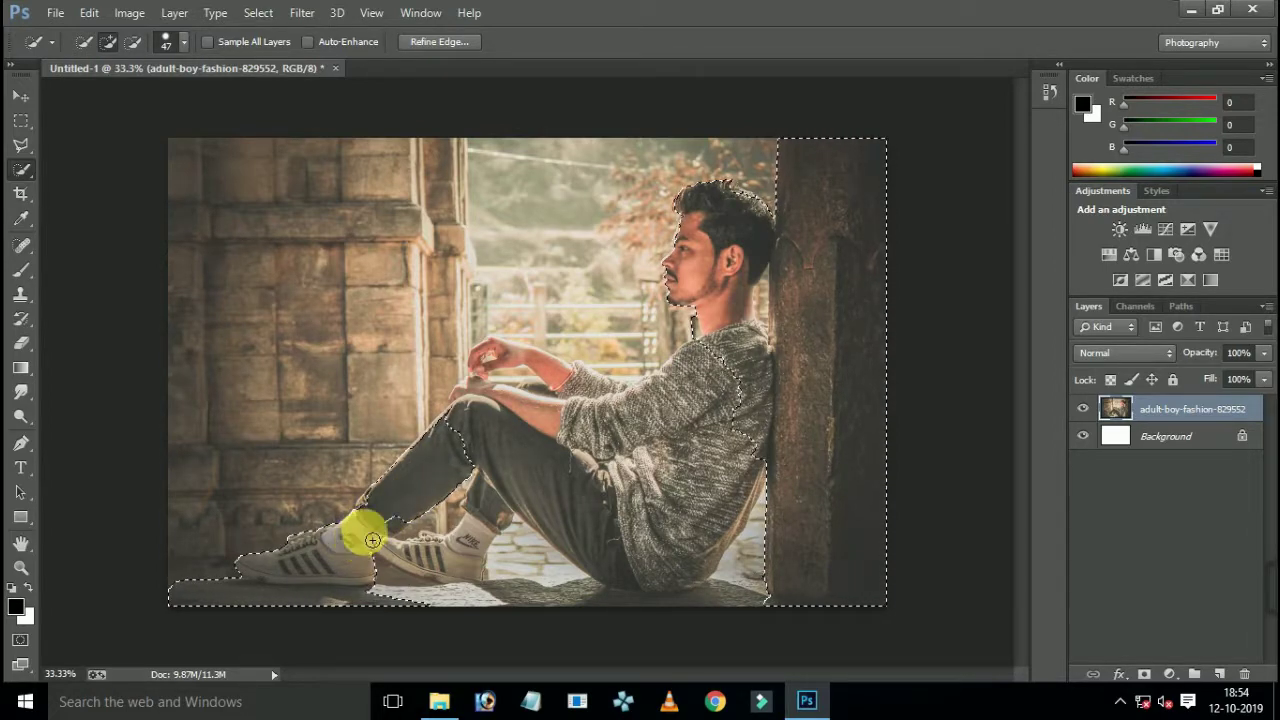
pyautogui.moveTo(405, 523)
pyautogui.mouseDown()
pyautogui.moveTo(663, 451)
pyautogui.moveTo(651, 443)
pyautogui.moveTo(700, 357)
pyautogui.moveTo(728, 363)
pyautogui.moveTo(711, 383)
pyautogui.moveTo(640, 394)
pyautogui.moveTo(600, 434)
pyautogui.moveTo(543, 366)
pyautogui.moveTo(491, 366)
pyautogui.moveTo(484, 377)
pyautogui.moveTo(567, 371)
pyautogui.moveTo(594, 385)
pyautogui.moveTo(662, 365)
pyautogui.mouseUp()
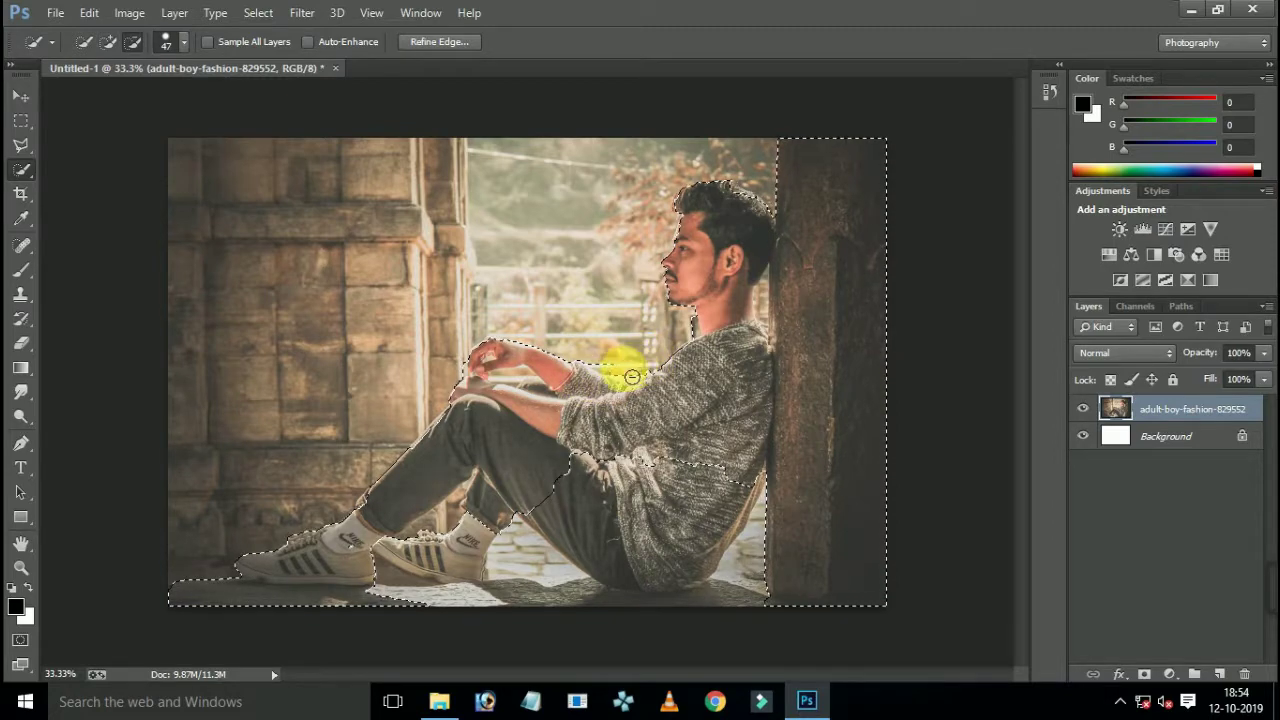
pyautogui.moveTo(596, 366)
pyautogui.mouseDown()
pyautogui.moveTo(437, 536)
pyautogui.moveTo(582, 568)
pyautogui.moveTo(408, 609)
pyautogui.moveTo(386, 600)
pyautogui.moveTo(466, 601)
pyautogui.mouseUp()
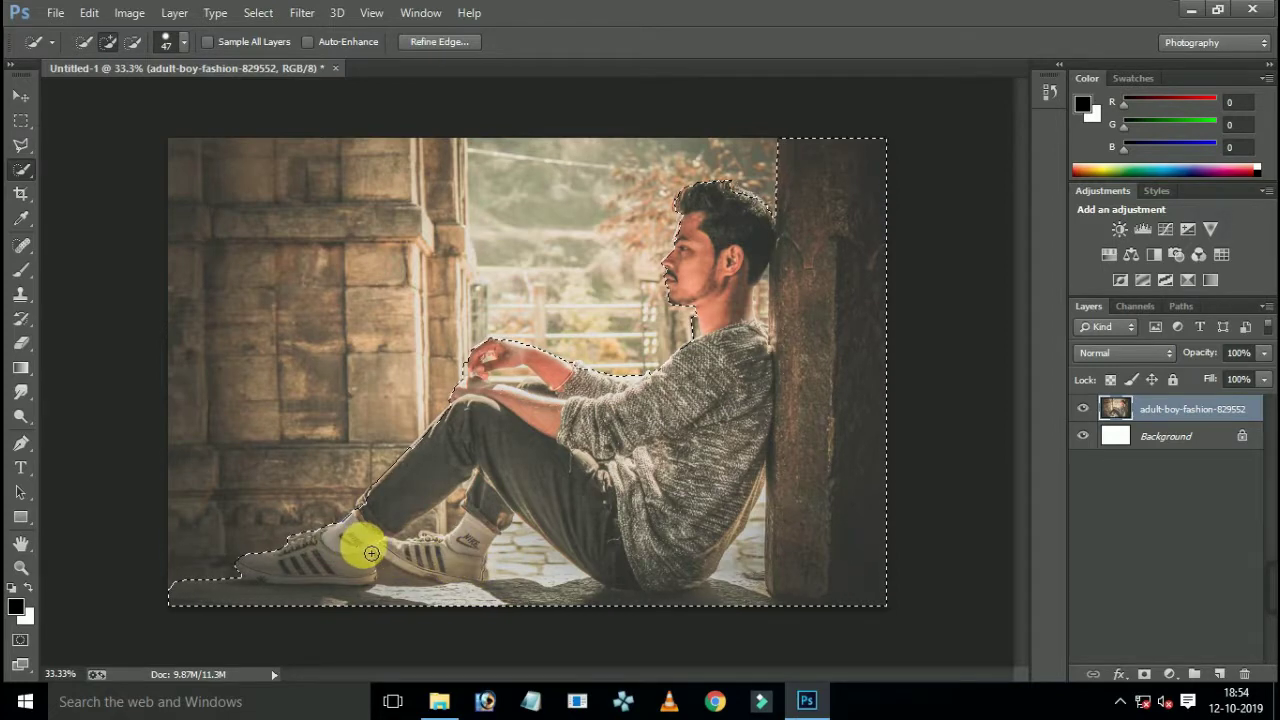
pyautogui.moveTo(371, 553)
pyautogui.mouseDown()
pyautogui.moveTo(429, 520)
pyautogui.moveTo(366, 508)
pyautogui.moveTo(443, 508)
pyautogui.moveTo(447, 525)
pyautogui.mouseUp()
pyautogui.press('alt')
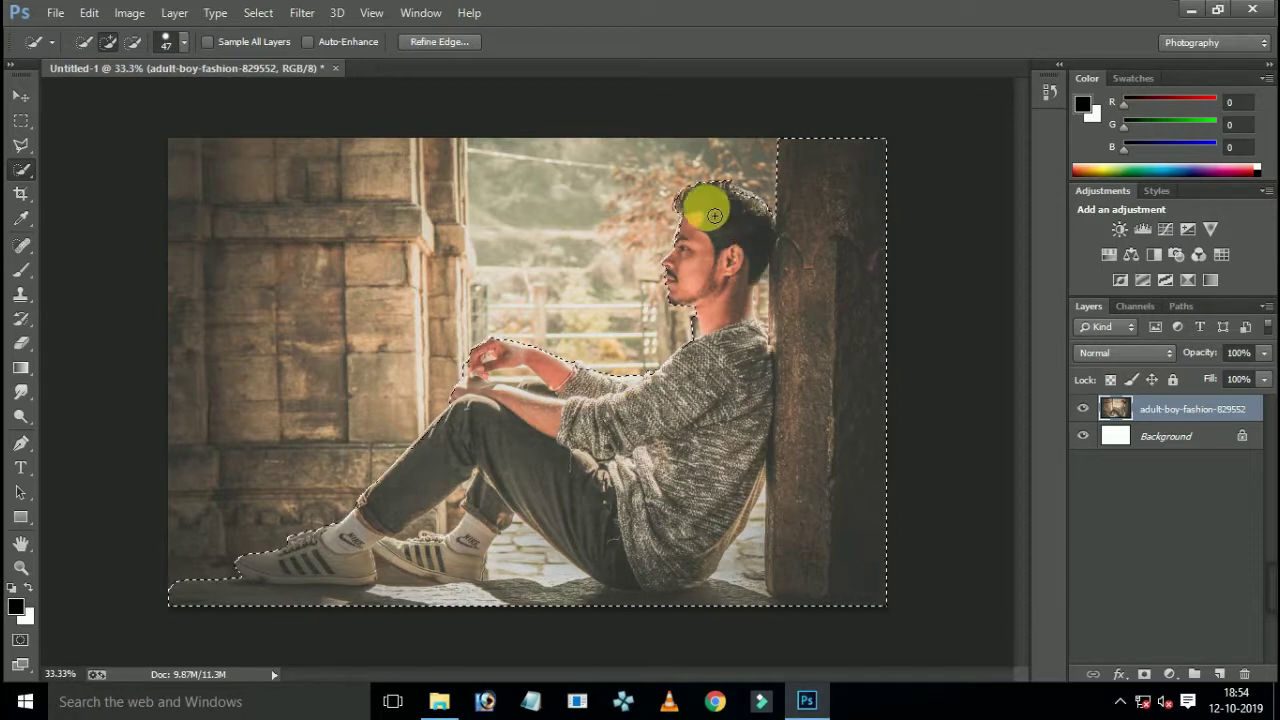
pyautogui.click(435, 41)
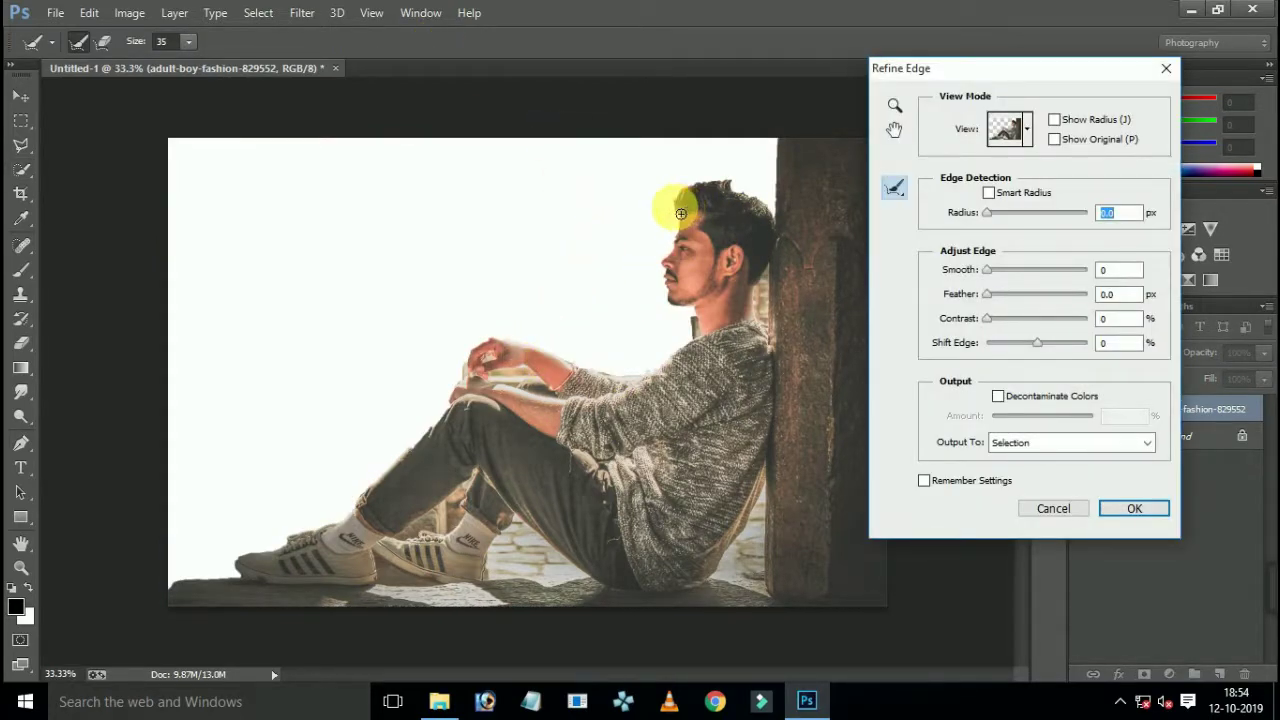
# Brush Refine Radius over the hair, hand and shoe edges and apply the refinement
pyautogui.moveTo(681, 213)
pyautogui.mouseDown()
pyautogui.moveTo(686, 186)
pyautogui.moveTo(729, 171)
pyautogui.moveTo(657, 214)
pyautogui.moveTo(760, 166)
pyautogui.moveTo(717, 183)
pyautogui.moveTo(731, 166)
pyautogui.moveTo(670, 212)
pyautogui.mouseUp()
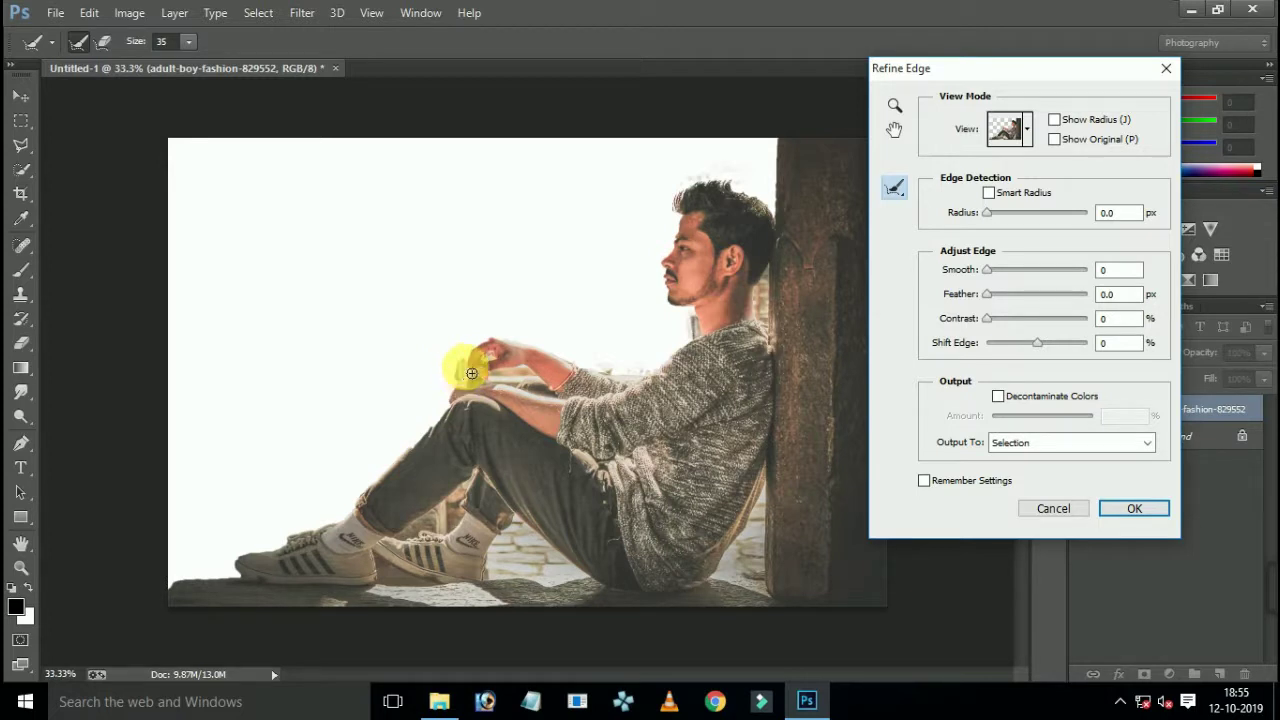
pyautogui.moveTo(468, 366); pyautogui.dragTo(439, 389)
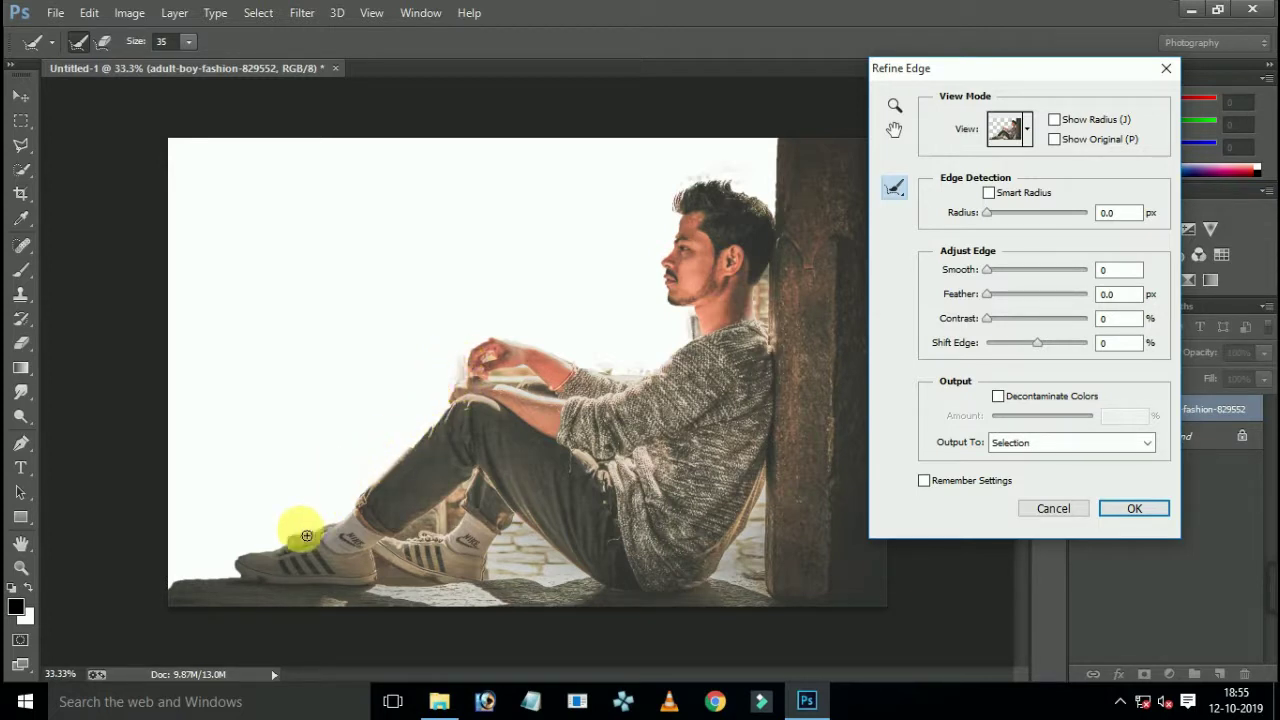
pyautogui.moveTo(306, 536); pyautogui.dragTo(273, 551)
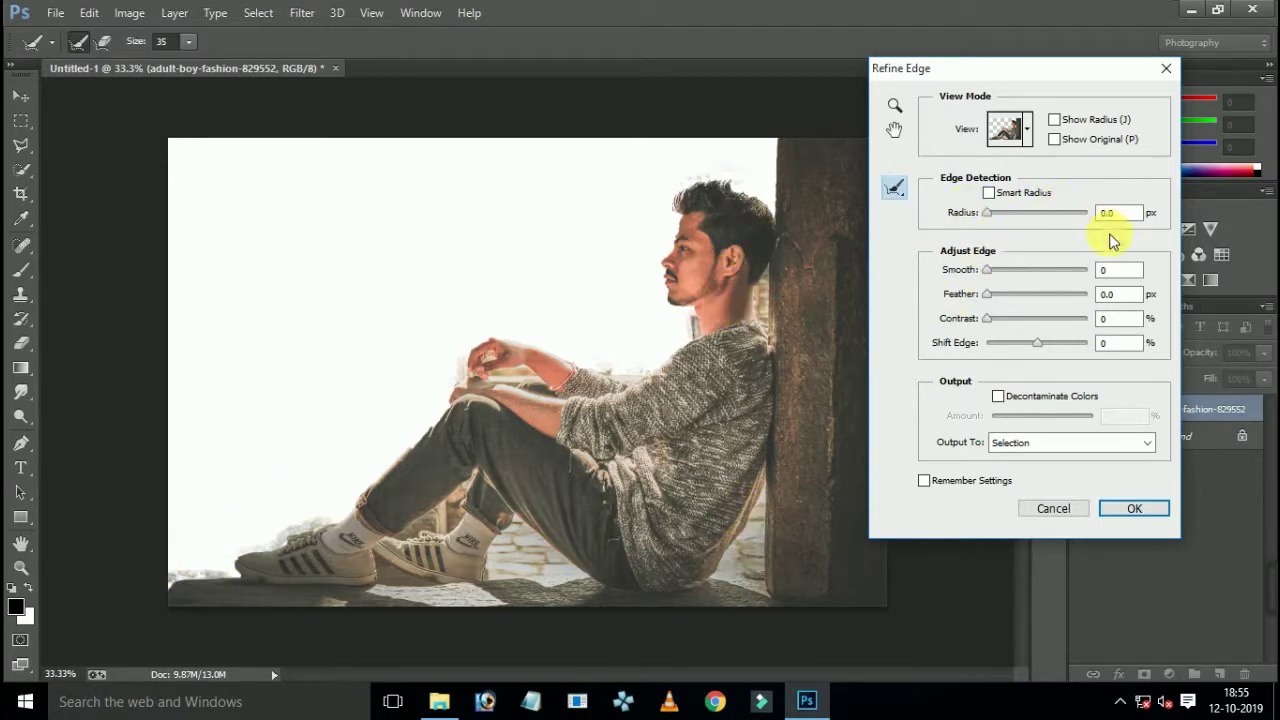
pyautogui.click(1135, 509)
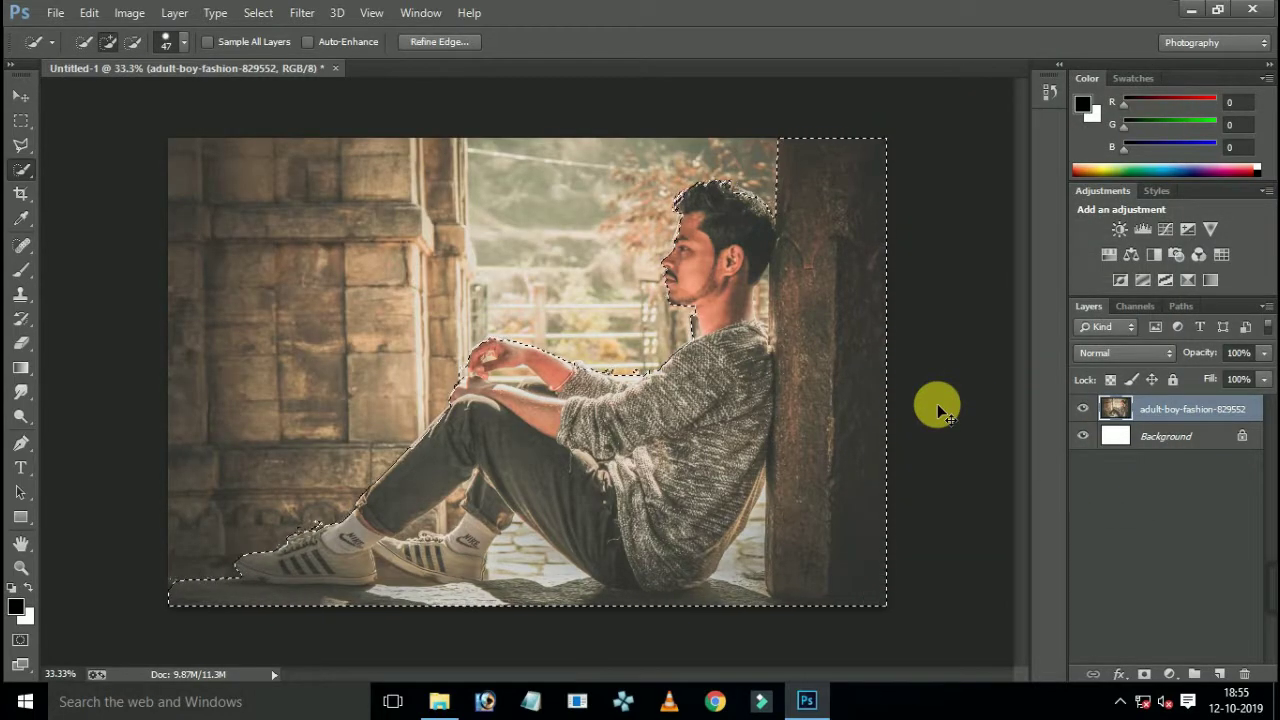
# Copy the selection to Layer 1, hide the original photo, and delete the leftover patch by the shoes
pyautogui.hotkey('ctrl', 'j')
pyautogui.click(1082, 436)
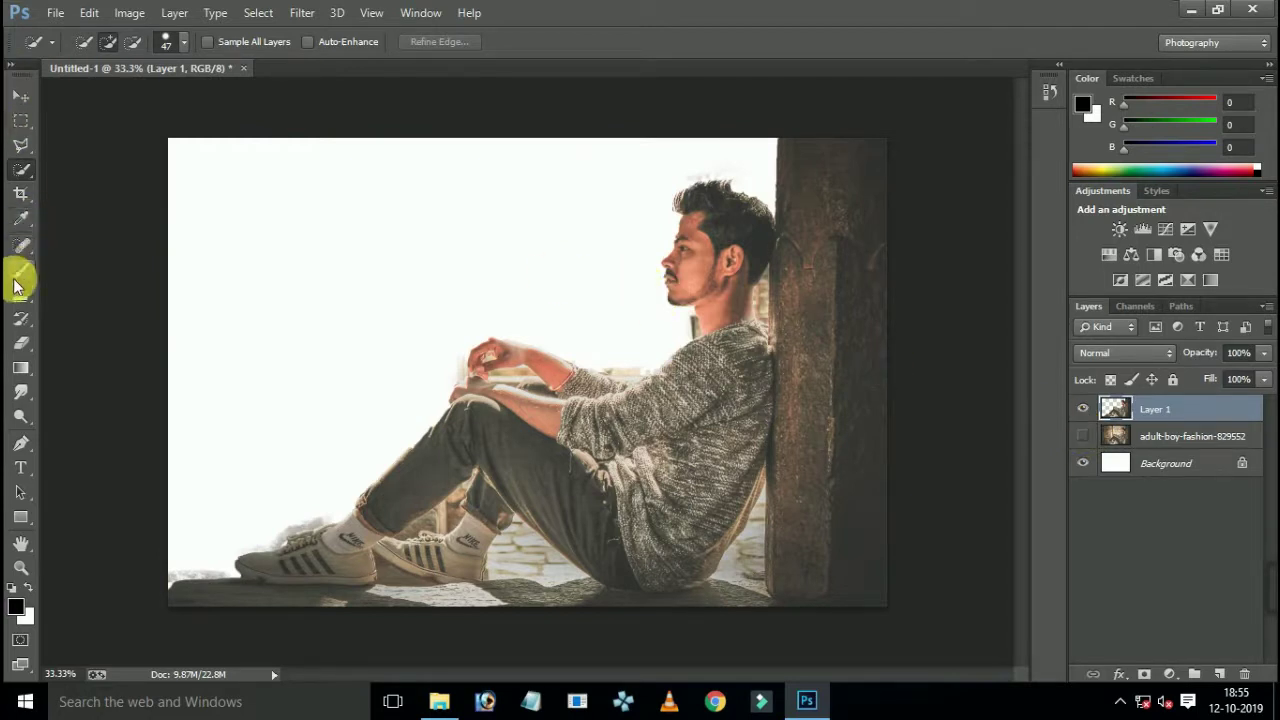
pyautogui.click(20, 340)
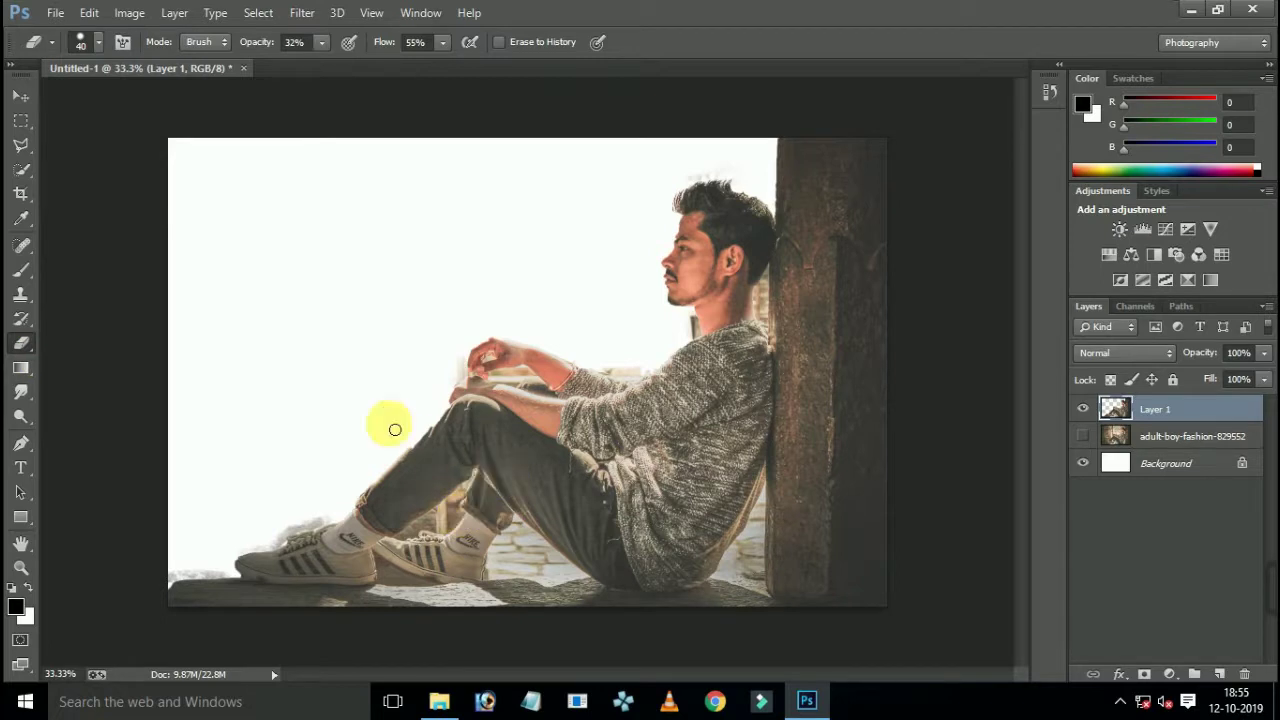
pyautogui.click(21, 171)
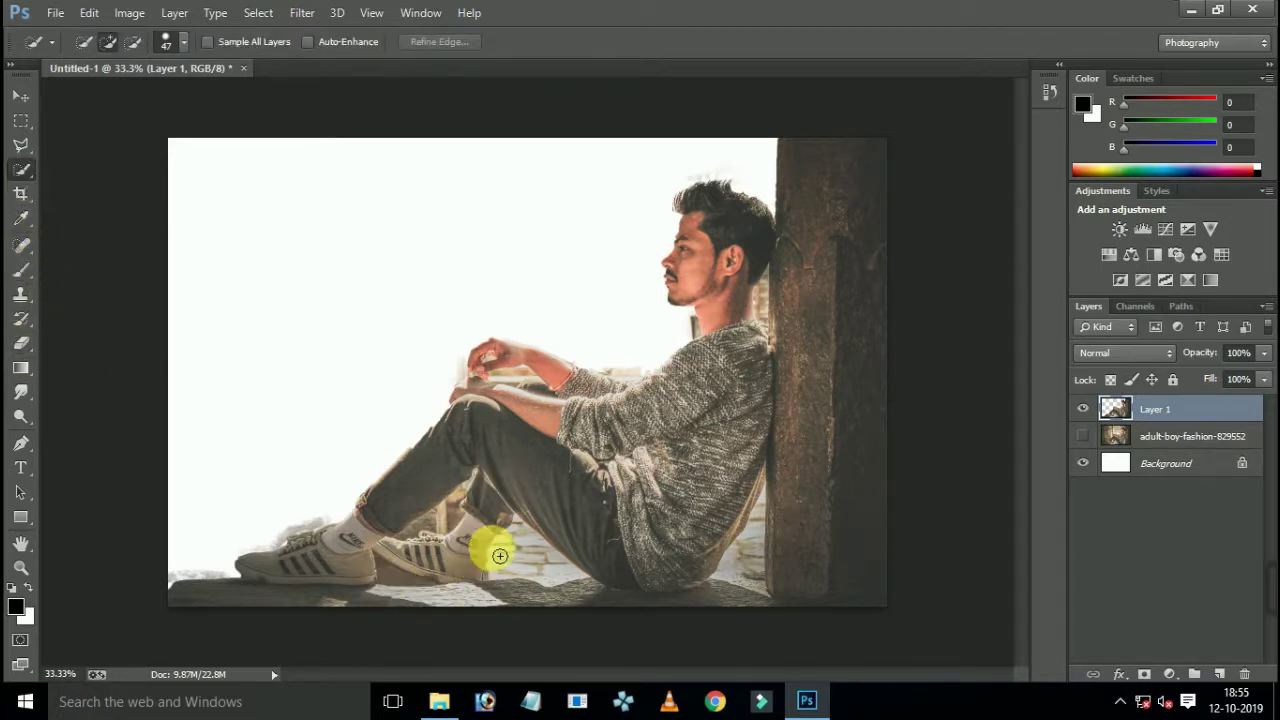
pyautogui.moveTo(497, 551)
pyautogui.mouseDown()
pyautogui.moveTo(533, 559)
pyautogui.moveTo(575, 596)
pyautogui.moveTo(548, 594)
pyautogui.moveTo(573, 576)
pyautogui.mouseUp()
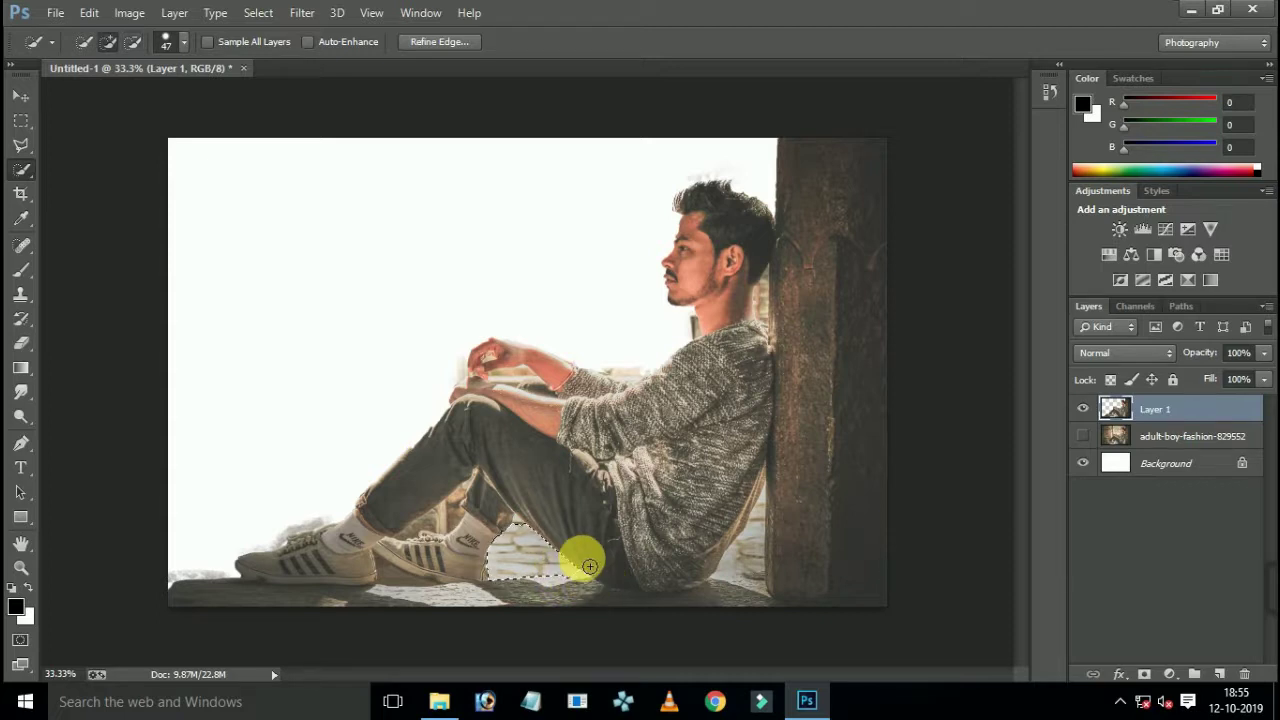
pyautogui.press('Delete')
# Clear the selection, try selecting along the shoe and leg edge, then discard it
pyautogui.rightClick(537, 572)
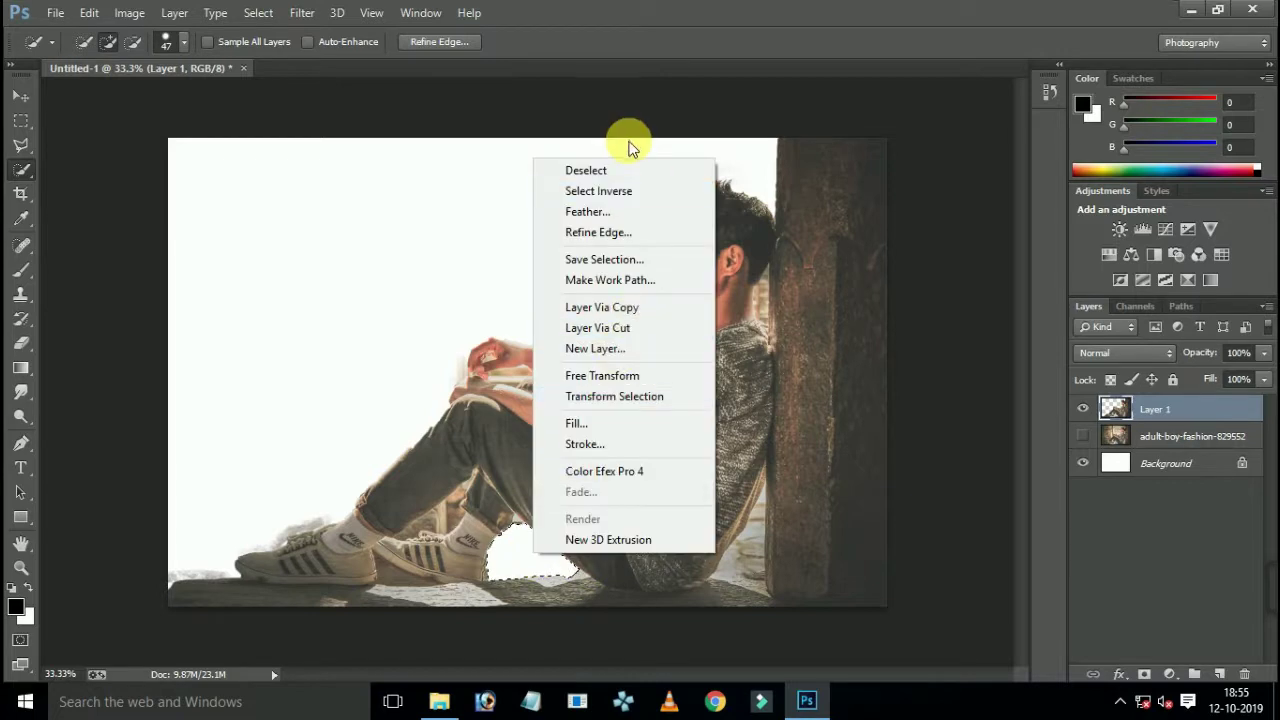
pyautogui.click(610, 166)
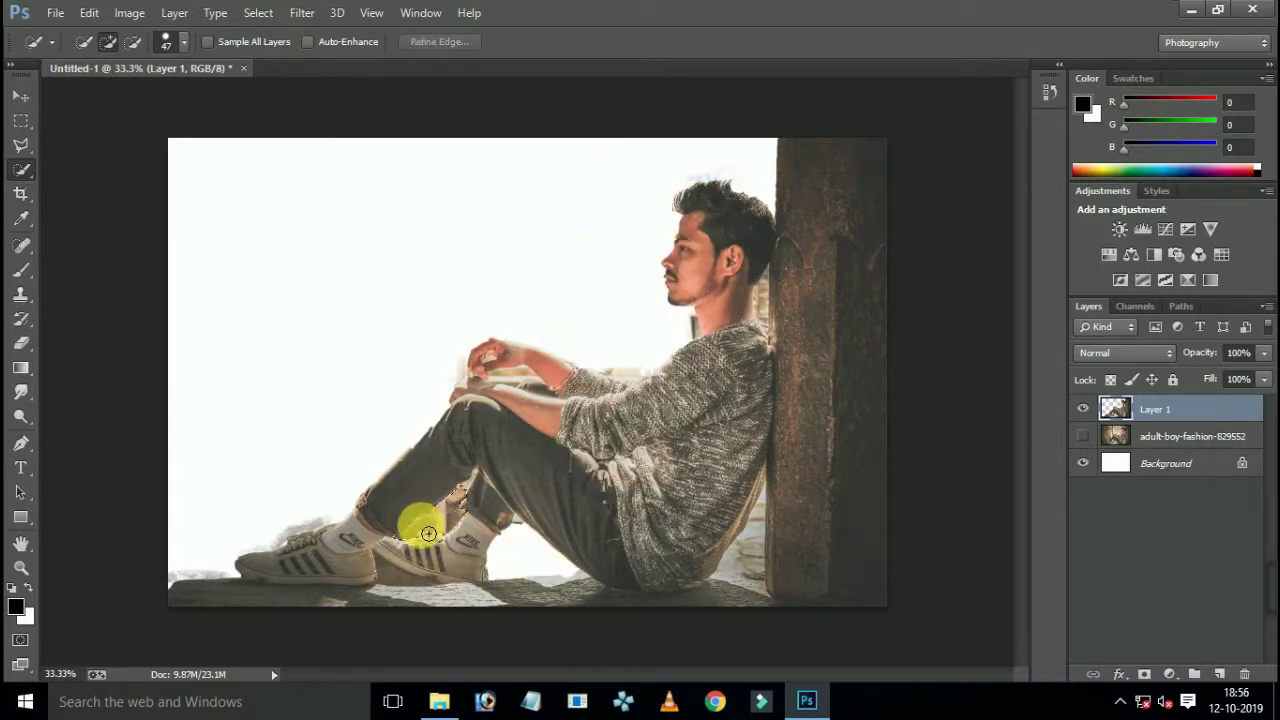
pyautogui.moveTo(420, 526)
pyautogui.mouseDown()
pyautogui.moveTo(474, 500)
pyautogui.moveTo(432, 562)
pyautogui.moveTo(460, 519)
pyautogui.moveTo(443, 529)
pyautogui.mouseUp()
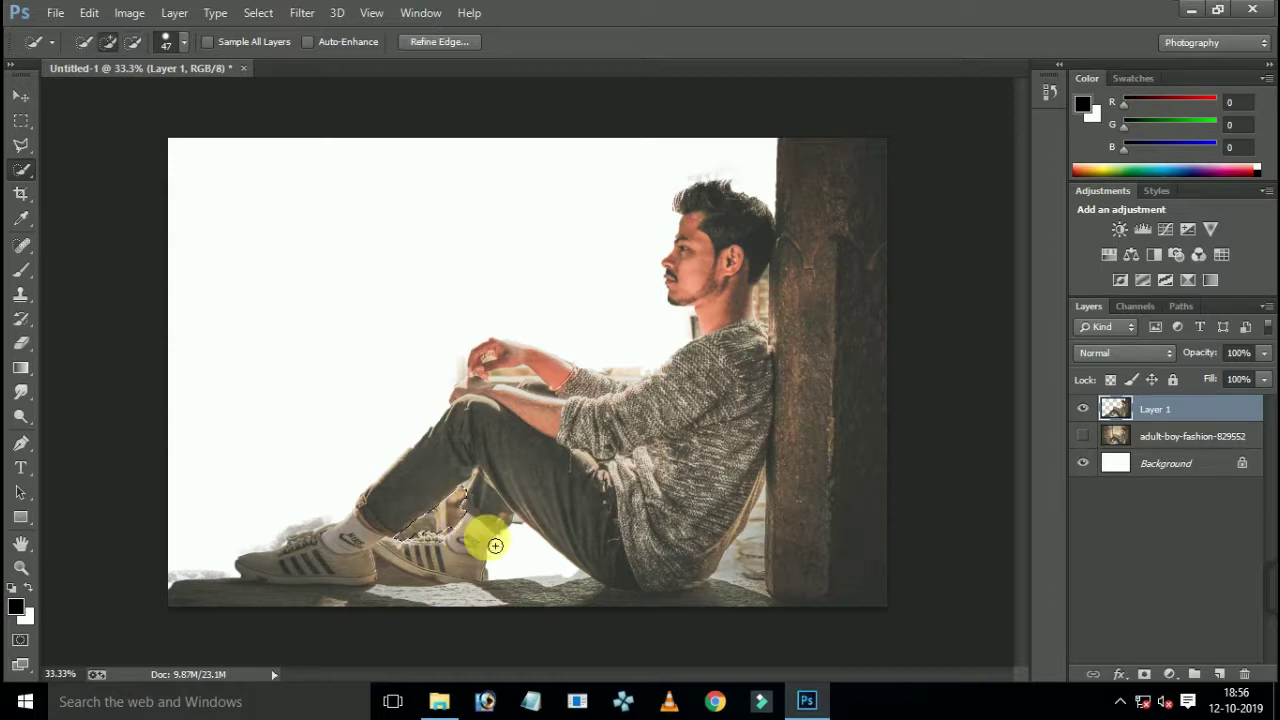
pyautogui.rightClick(435, 520)
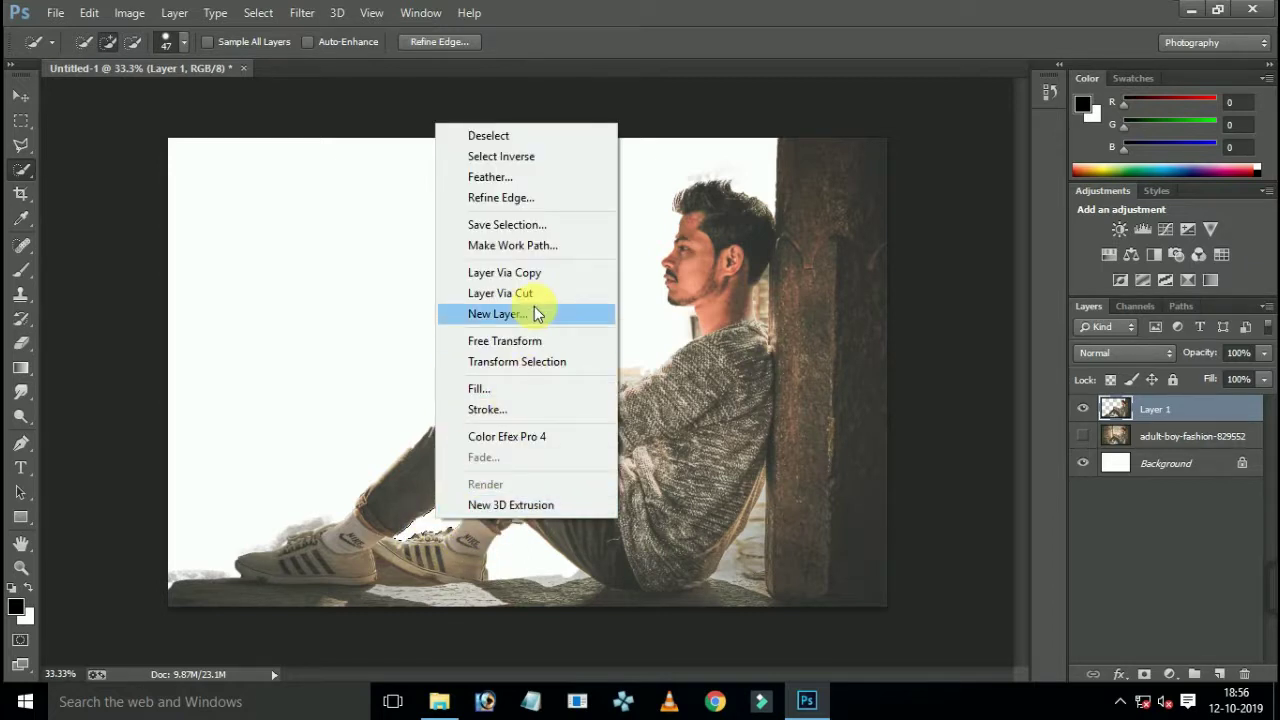
pyautogui.click(508, 135)
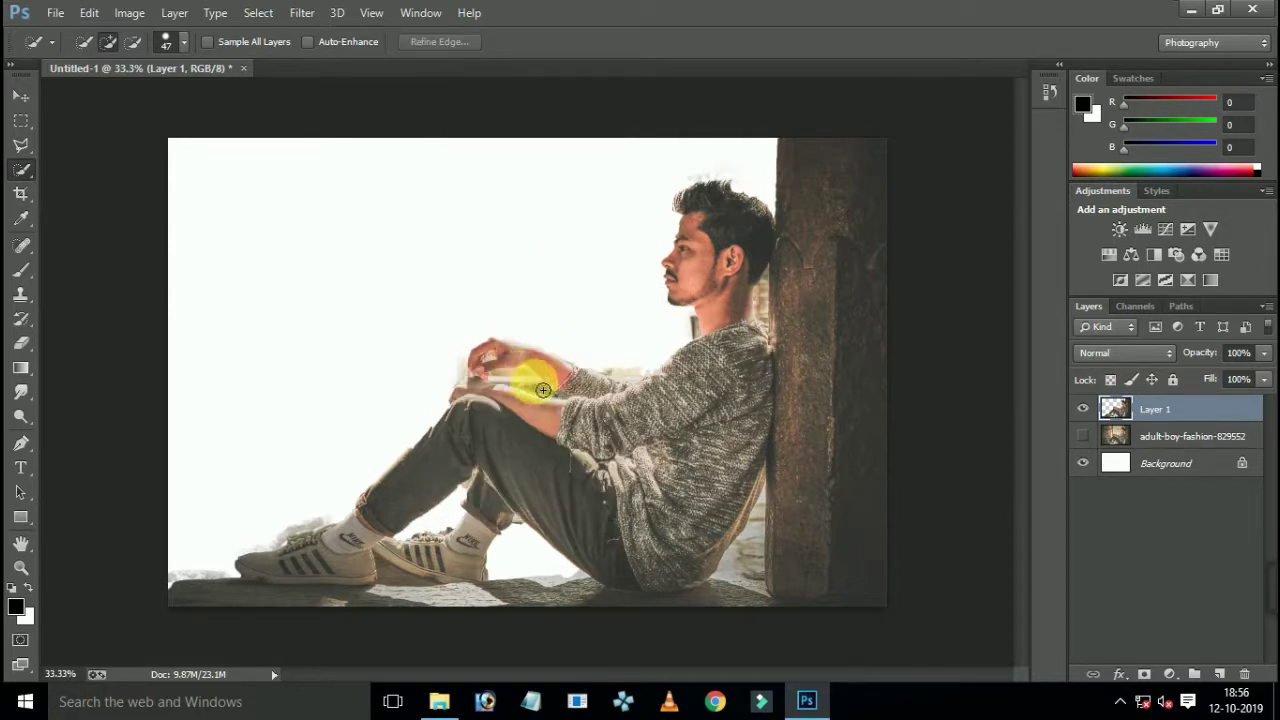
# Select the background gap around the clasped hands, trimming the forearm out of it
pyautogui.moveTo(510, 385); pyautogui.dragTo(520, 388)
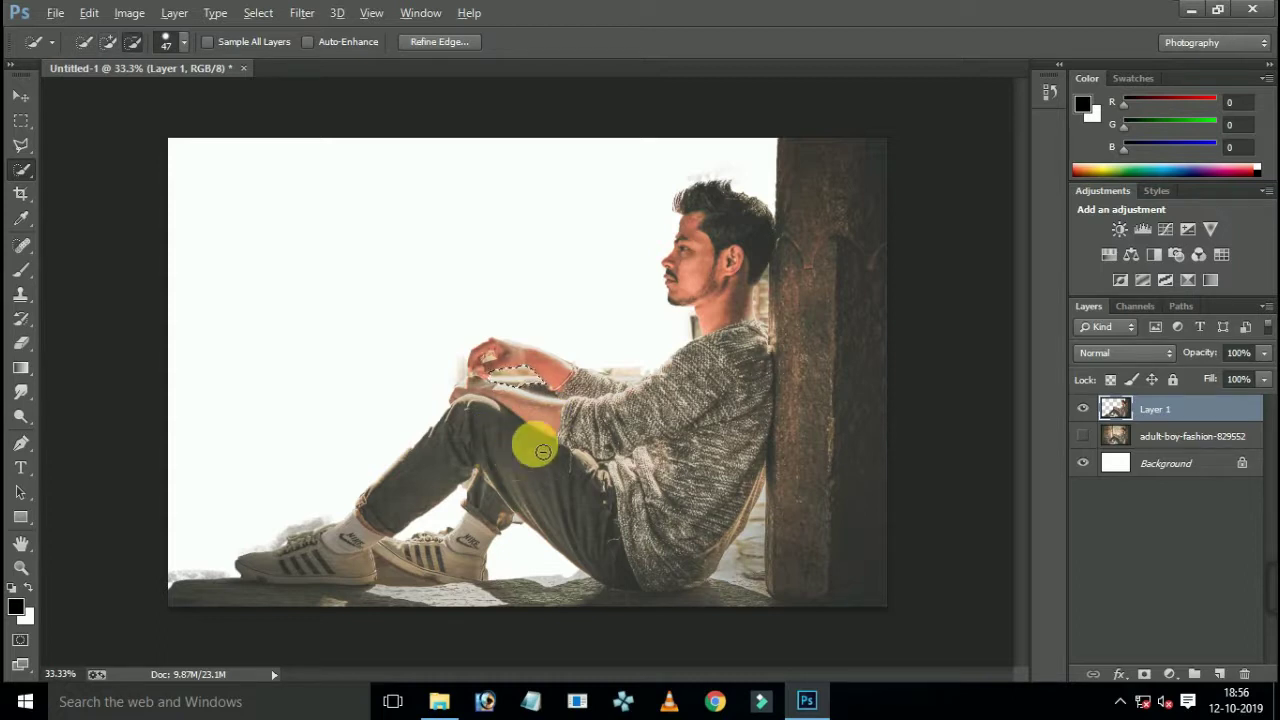
pyautogui.keyDown('alt'); pyautogui.click(546, 403); pyautogui.keyUp('alt')
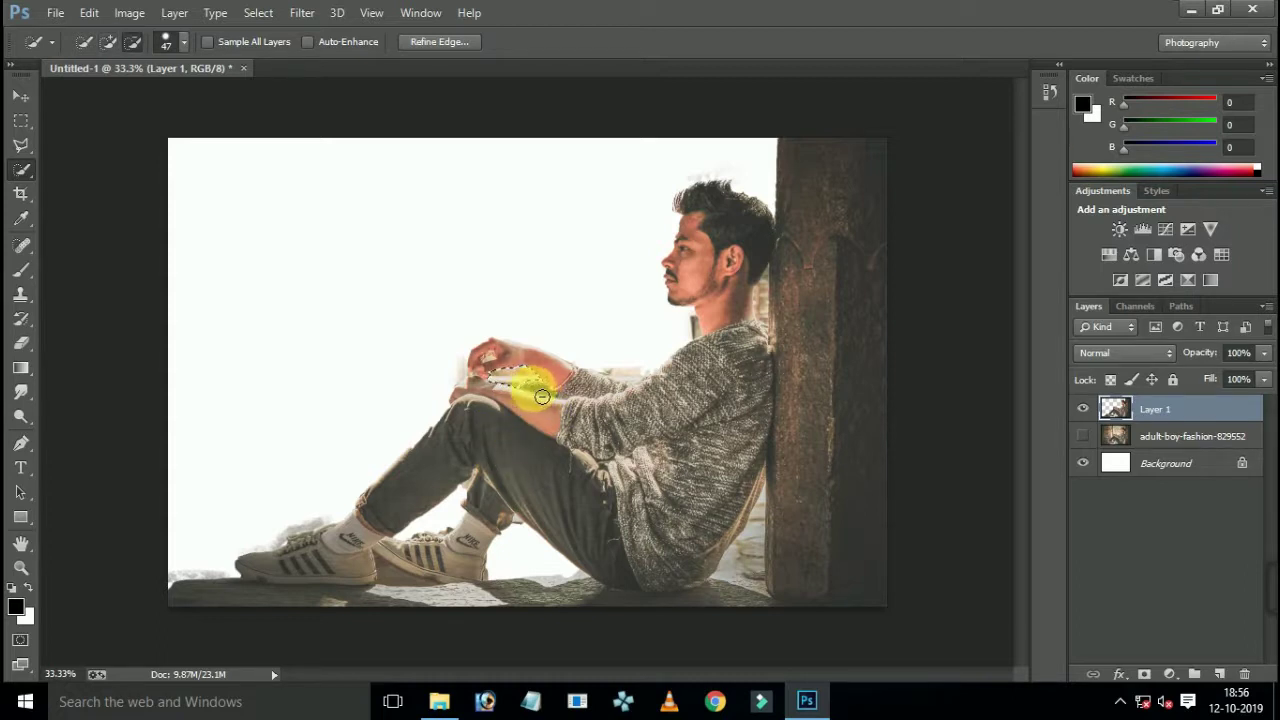
pyautogui.moveTo(537, 396)
pyautogui.mouseDown()
pyautogui.moveTo(494, 382)
pyautogui.moveTo(528, 374)
pyautogui.moveTo(514, 384)
pyautogui.mouseUp()
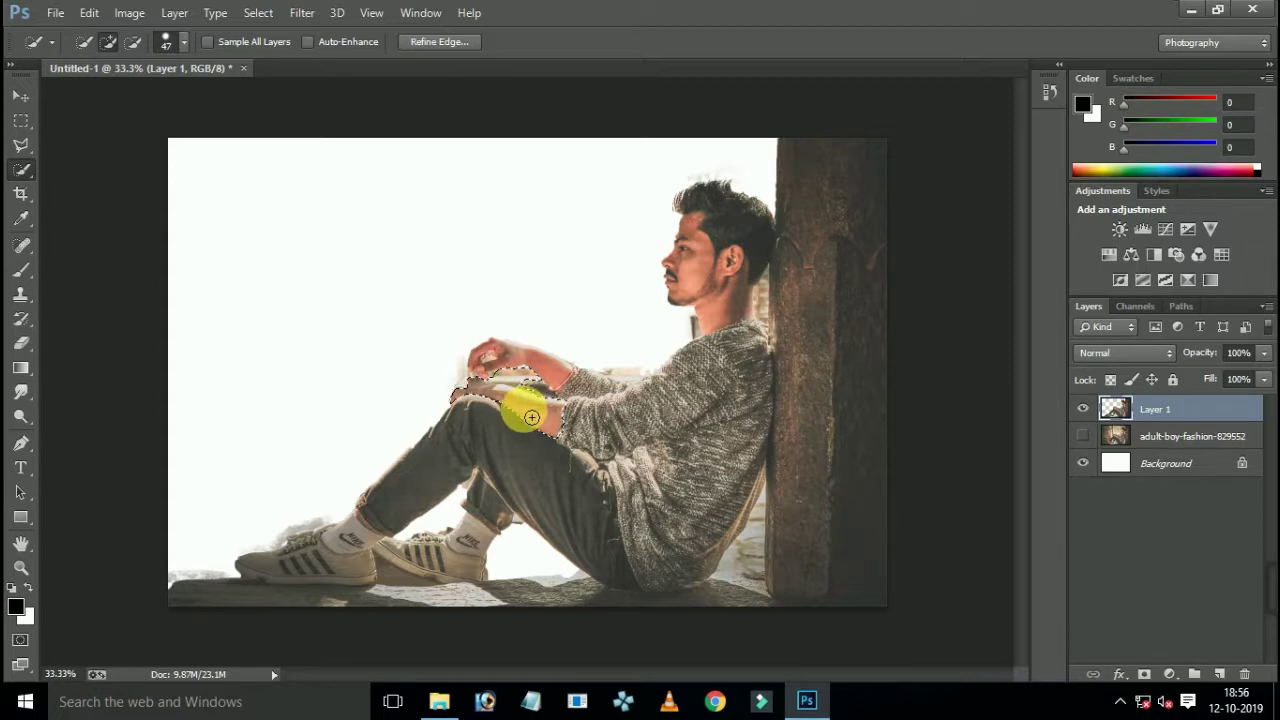
pyautogui.moveTo(531, 416); pyautogui.dragTo(528, 404)
pyautogui.moveTo(531, 398)
pyautogui.mouseDown()
pyautogui.moveTo(513, 400)
pyautogui.moveTo(557, 423)
pyautogui.moveTo(500, 414)
pyautogui.moveTo(569, 399)
pyautogui.moveTo(528, 400)
pyautogui.moveTo(543, 434)
pyautogui.moveTo(531, 397)
pyautogui.moveTo(535, 409)
pyautogui.mouseUp()
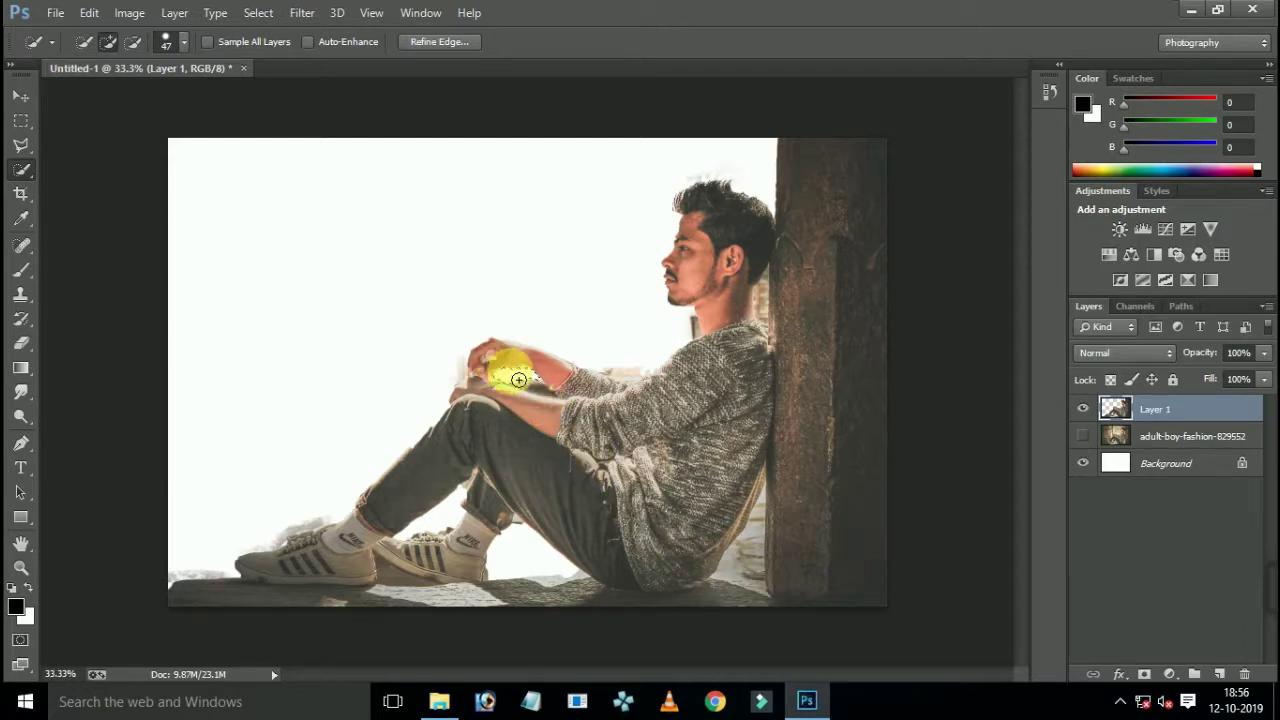
# Deselect, try selecting the area between the man's back and pillar base, then discard it
pyautogui.rightClick(518, 380)
pyautogui.click(576, 297)
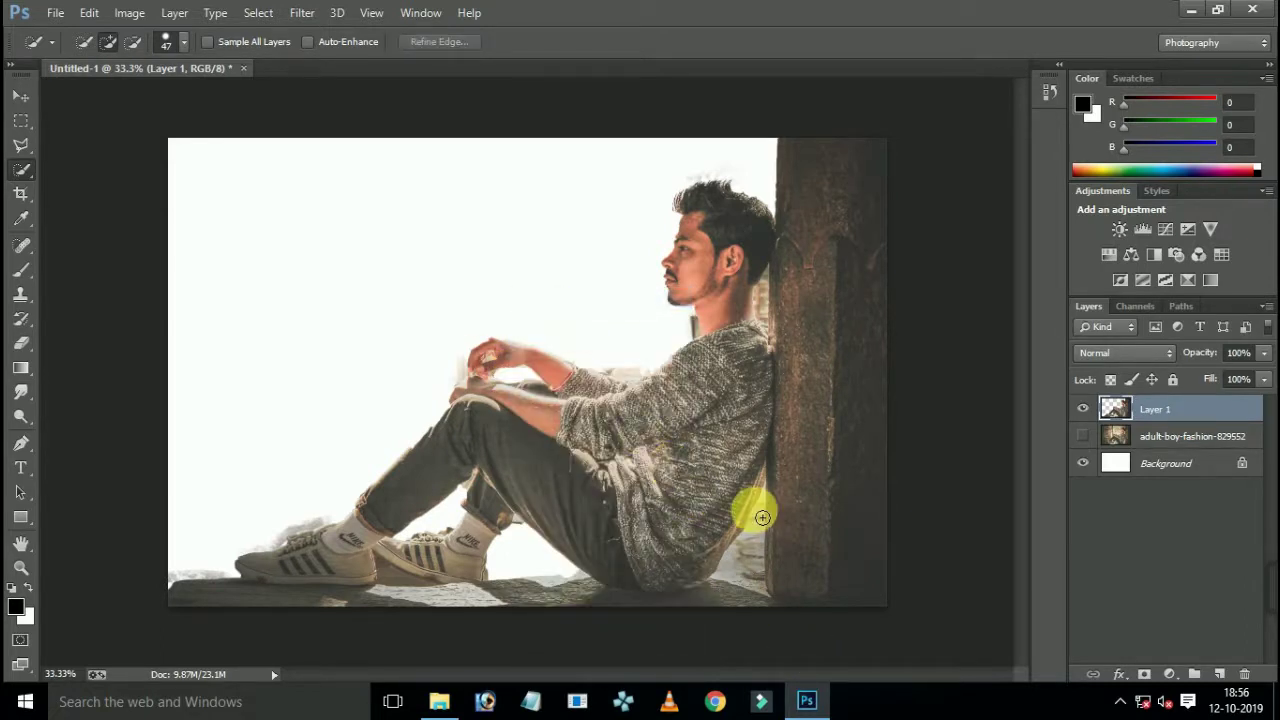
pyautogui.moveTo(753, 563); pyautogui.dragTo(797, 603)
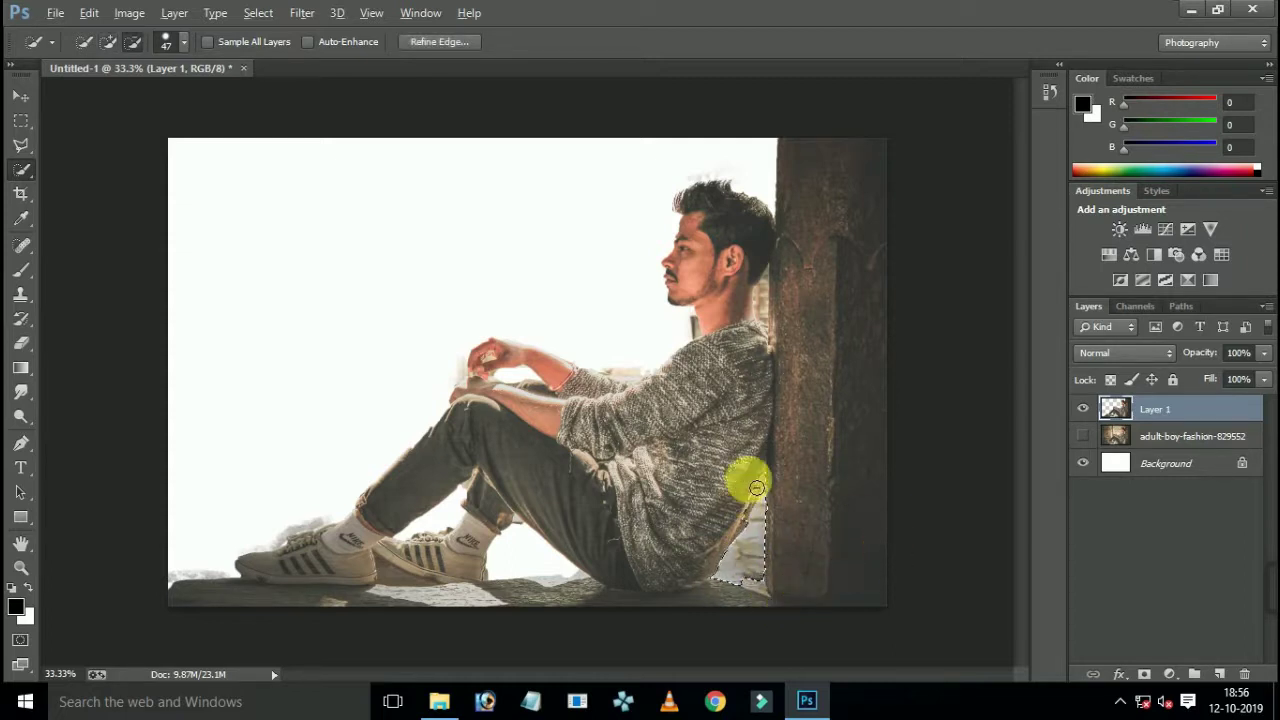
pyautogui.moveTo(750, 520)
pyautogui.mouseDown()
pyautogui.moveTo(743, 543)
pyautogui.moveTo(766, 586)
pyautogui.moveTo(739, 592)
pyautogui.moveTo(758, 592)
pyautogui.mouseUp()
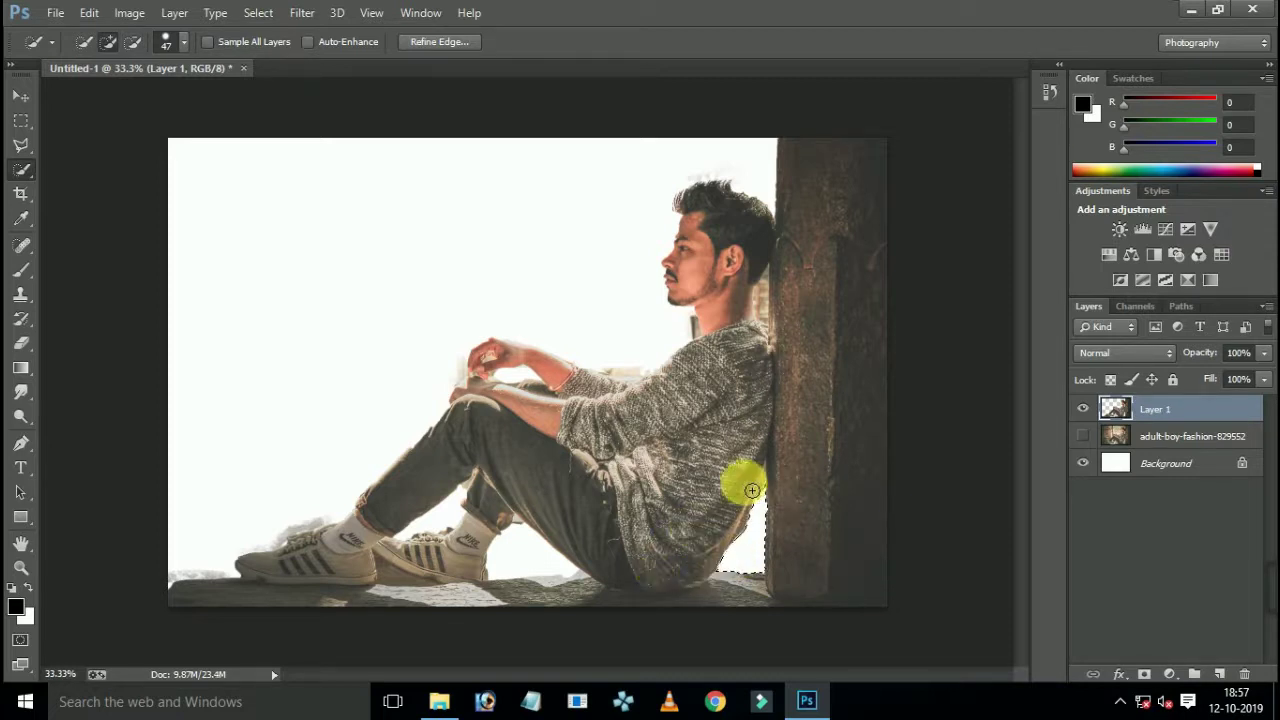
pyautogui.rightClick(767, 546)
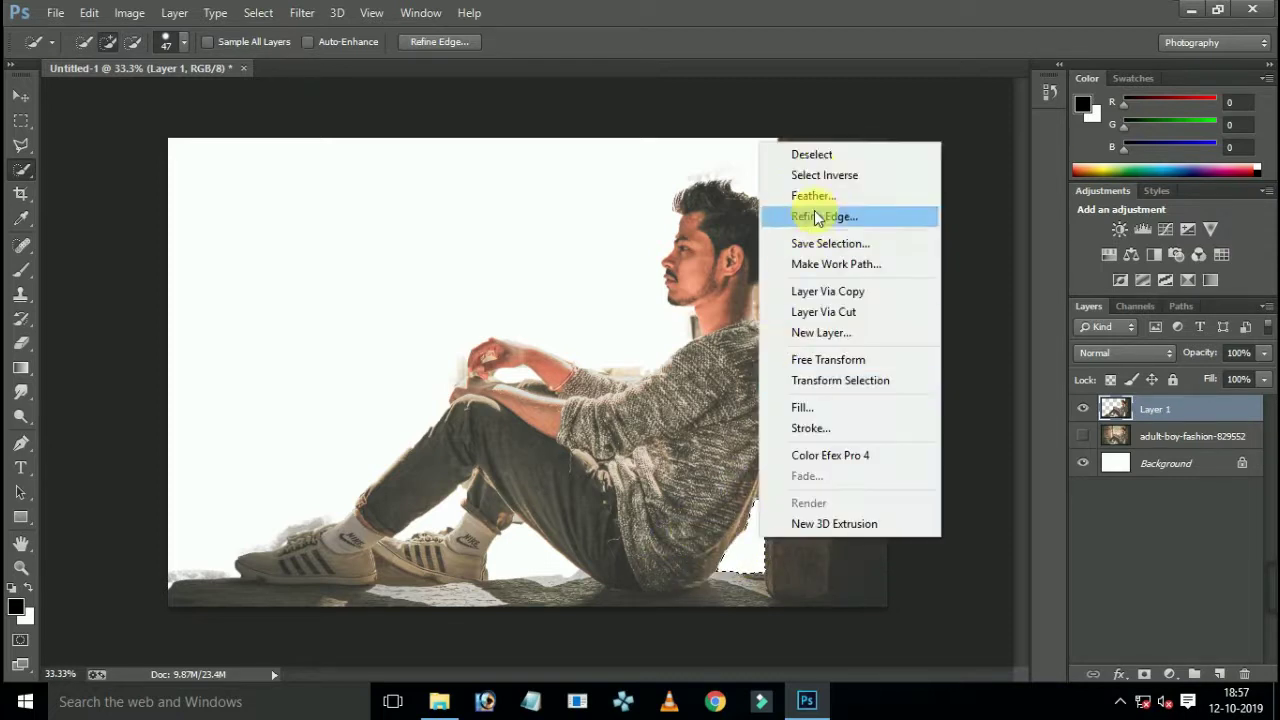
pyautogui.click(814, 157)
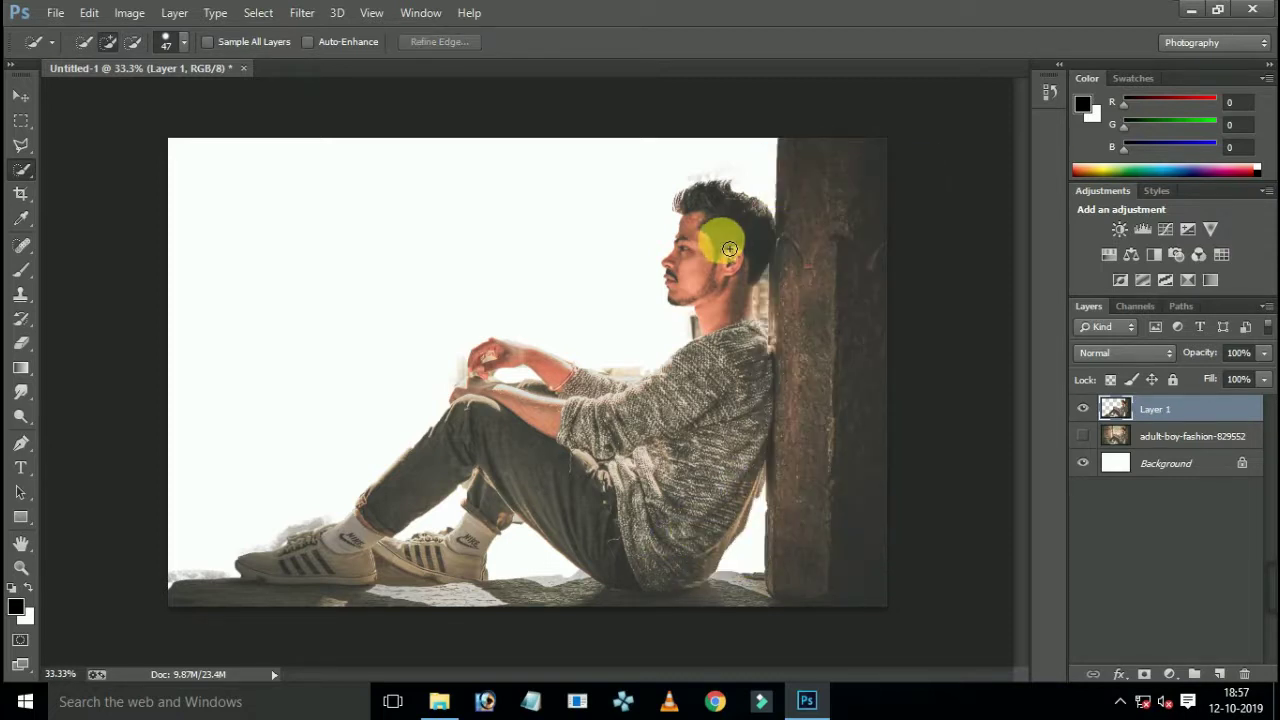
# Softly erase haze along the hip, leg and between hand and forearm (32% opacity, 55% flow)
pyautogui.click(21, 342)
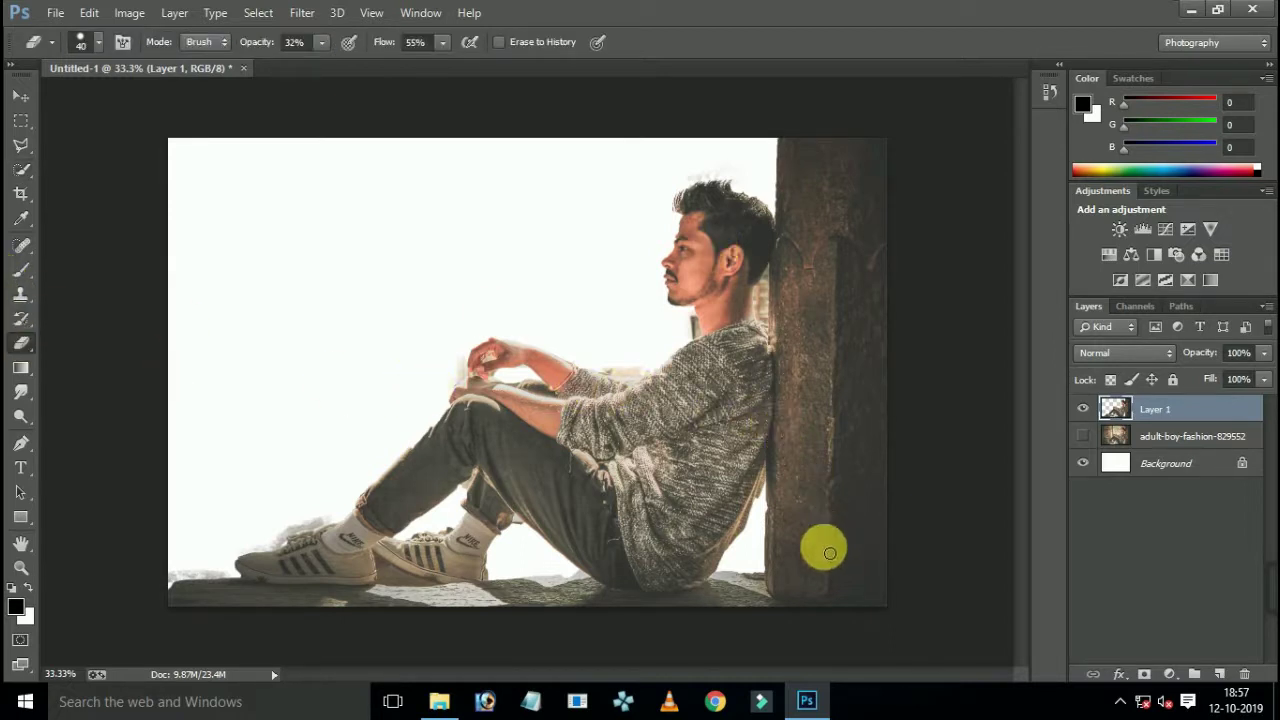
pyautogui.moveTo(627, 582)
pyautogui.mouseDown()
pyautogui.moveTo(555, 582)
pyautogui.moveTo(526, 538)
pyautogui.moveTo(414, 534)
pyautogui.moveTo(470, 495)
pyautogui.mouseUp()
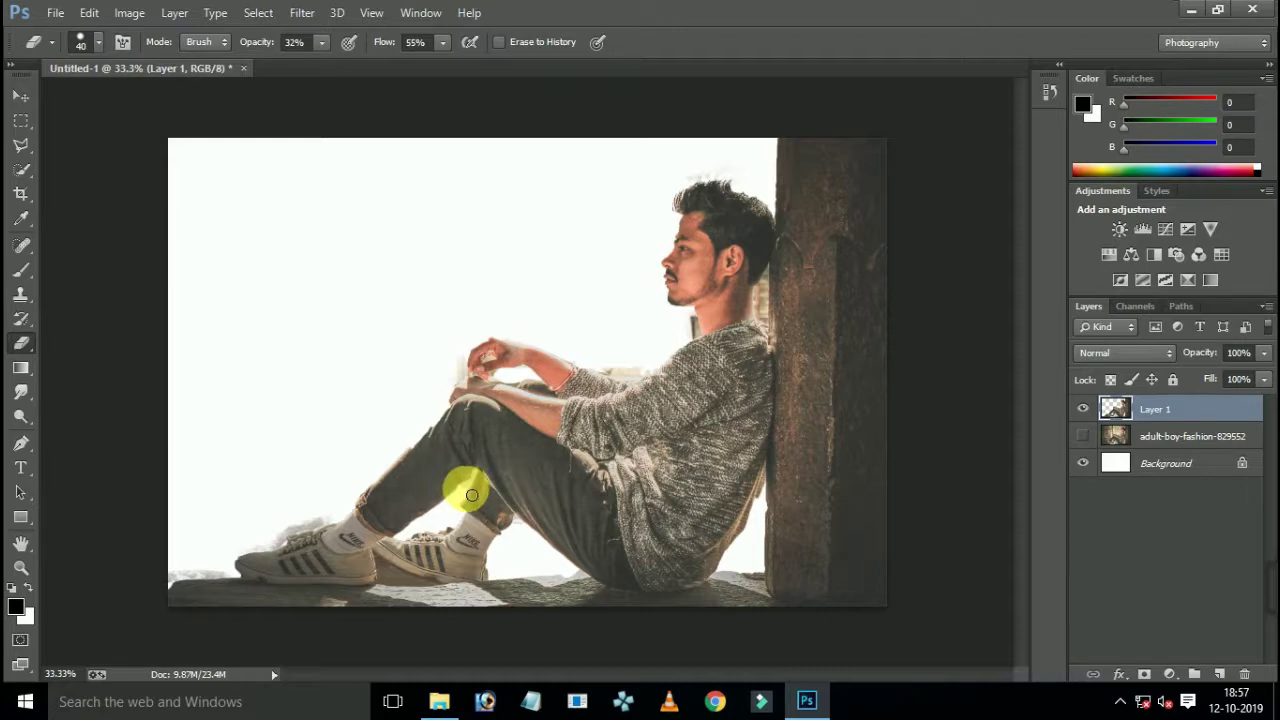
pyautogui.moveTo(471, 495)
pyautogui.mouseDown()
pyautogui.moveTo(491, 391)
pyautogui.moveTo(529, 363)
pyautogui.moveTo(478, 401)
pyautogui.mouseUp()
pyautogui.scroll(1, 529, 365)
pyautogui.scroll(1, 527, 378)
pyautogui.scroll(1, 529, 377)
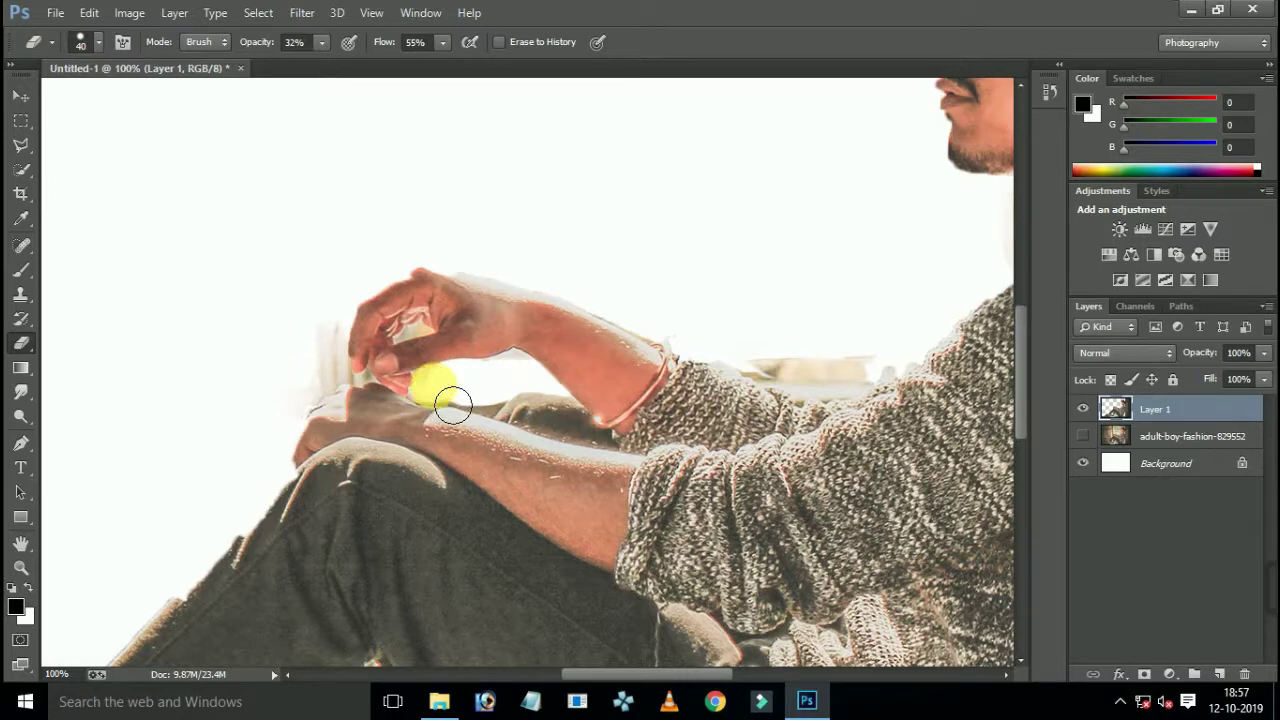
pyautogui.moveTo(471, 406)
pyautogui.mouseDown()
pyautogui.moveTo(340, 398)
pyautogui.moveTo(337, 363)
pyautogui.moveTo(883, 306)
pyautogui.moveTo(909, 343)
pyautogui.moveTo(849, 374)
pyautogui.moveTo(866, 360)
pyautogui.moveTo(777, 360)
pyautogui.moveTo(866, 374)
pyautogui.moveTo(755, 374)
pyautogui.moveTo(871, 371)
pyautogui.moveTo(819, 361)
pyautogui.moveTo(910, 374)
pyautogui.moveTo(791, 374)
pyautogui.moveTo(957, 354)
pyautogui.mouseUp()
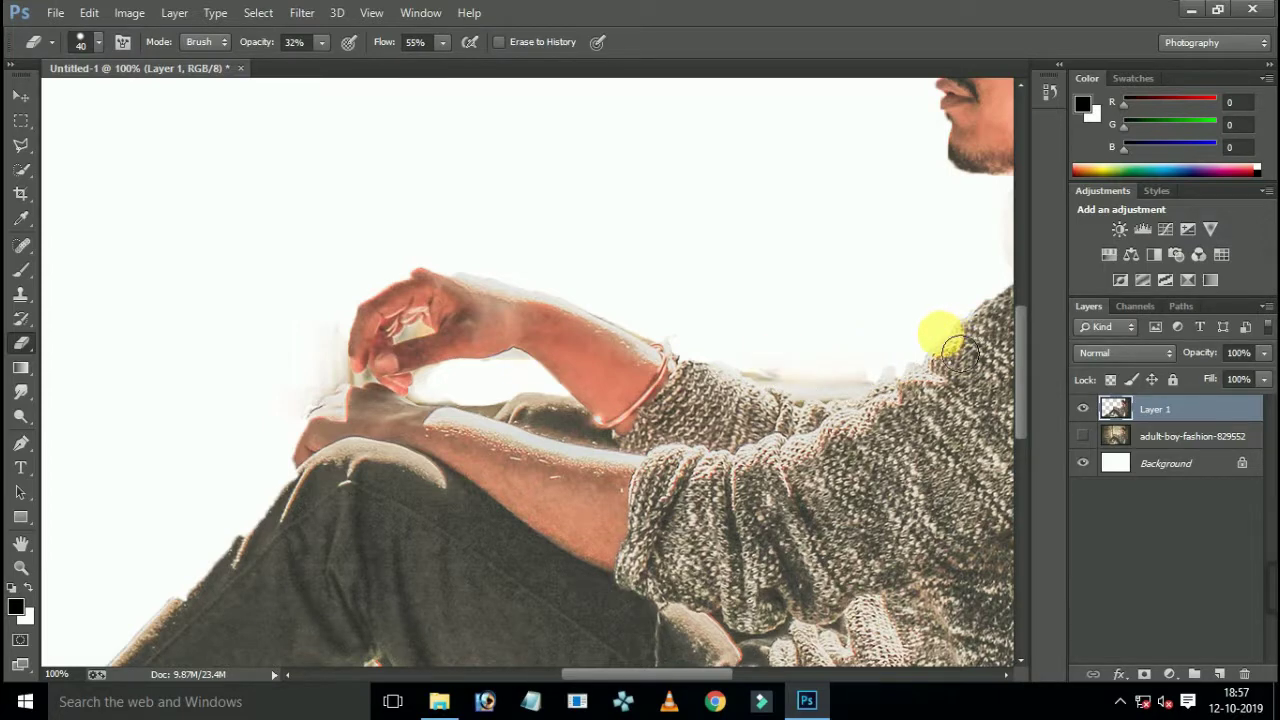
# Erase the leftover haze along the top of the hair and around the neck
pyautogui.scroll(3, 957, 354)
pyautogui.moveTo(680, 677); pyautogui.dragTo(708, 663)
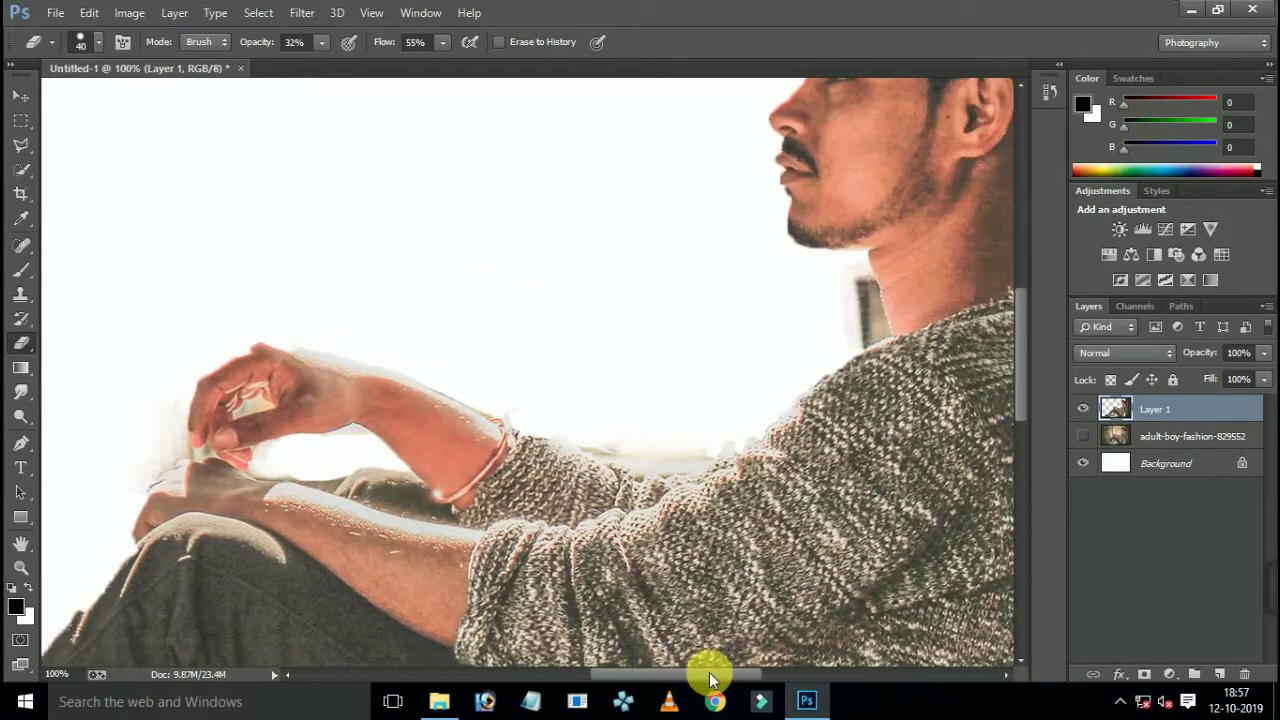
pyautogui.scroll(-3, 694, 640)
pyautogui.scroll(-3, 694, 634)
pyautogui.scroll(-3, 697, 648)
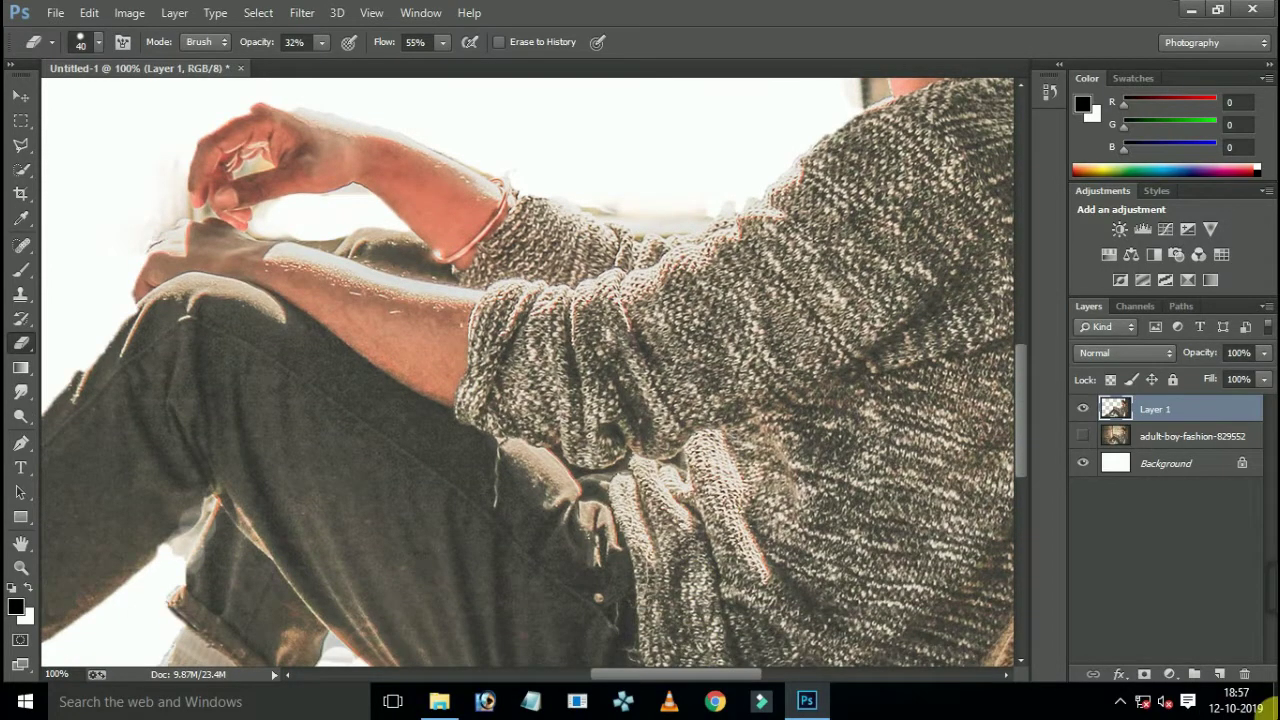
pyautogui.hotkey('ctrl', '-')
pyautogui.hotkey('ctrl', '-')
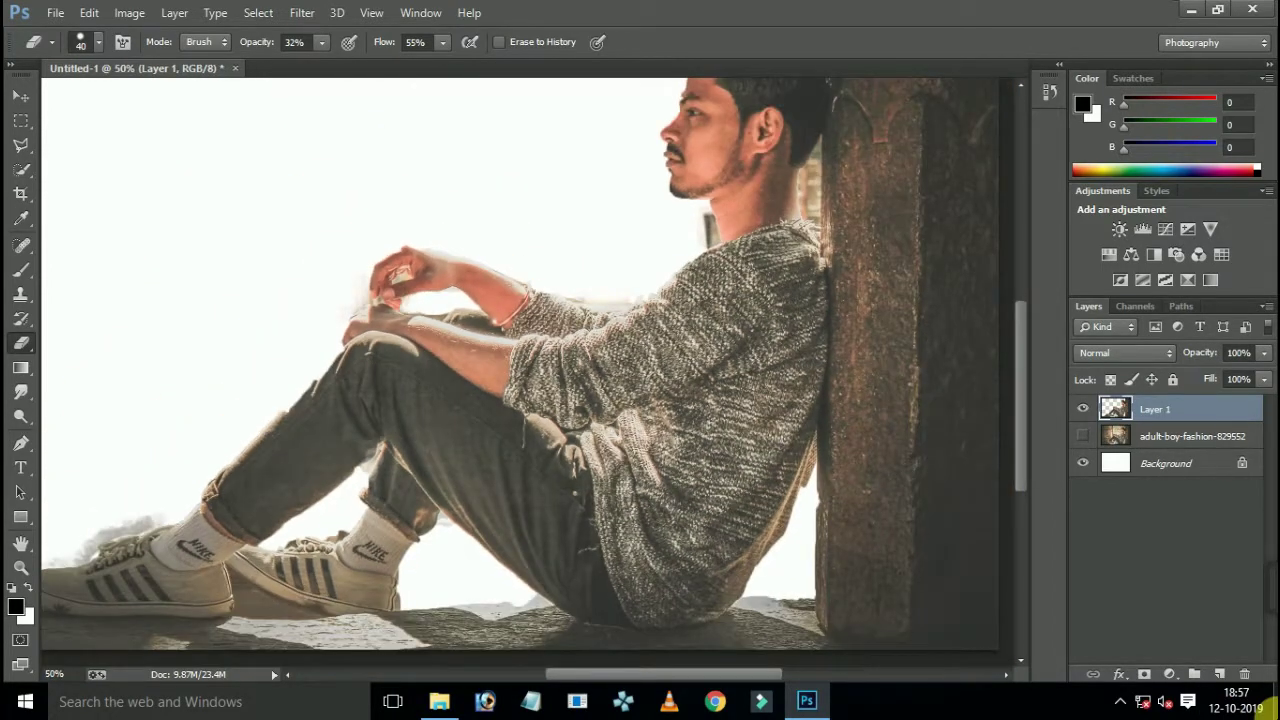
pyautogui.scroll(2, 729, 100)
pyautogui.scroll(3, 735, 130)
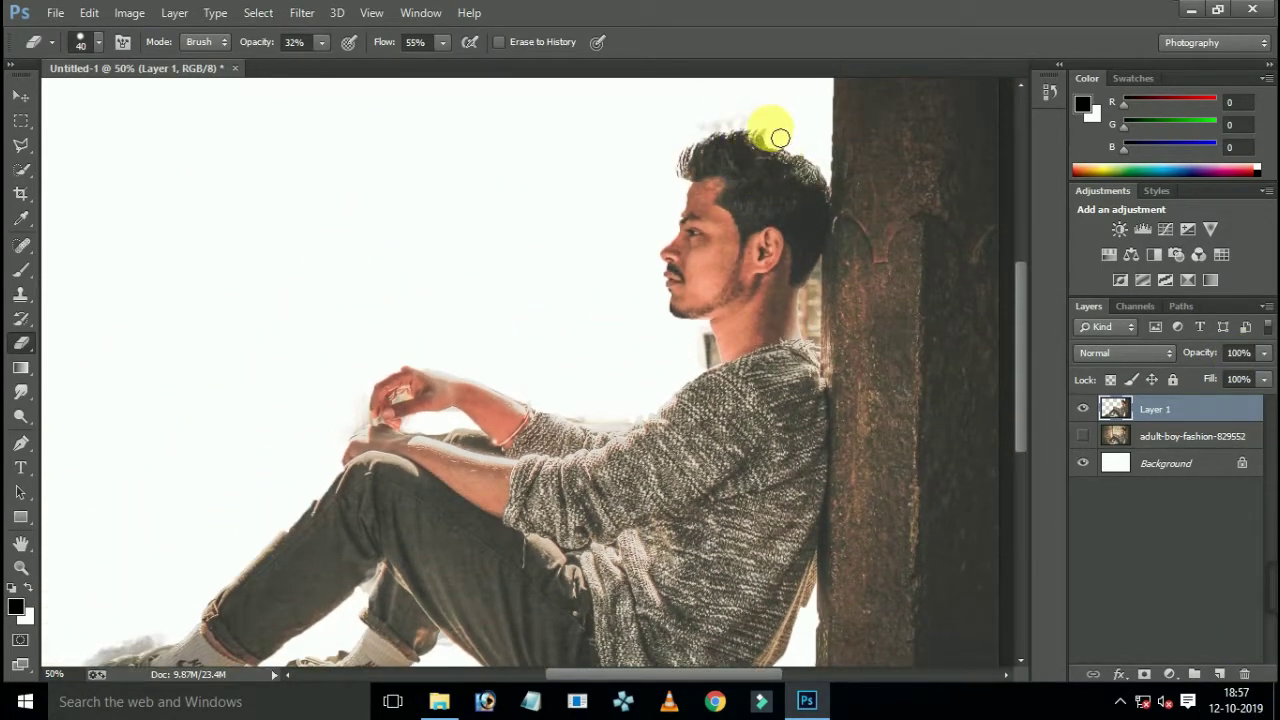
pyautogui.moveTo(770, 122)
pyautogui.mouseDown()
pyautogui.moveTo(666, 134)
pyautogui.moveTo(766, 120)
pyautogui.moveTo(726, 126)
pyautogui.moveTo(821, 233)
pyautogui.mouseUp()
pyautogui.scroll(1, 790, 290)
pyautogui.moveTo(771, 329); pyautogui.dragTo(718, 403)
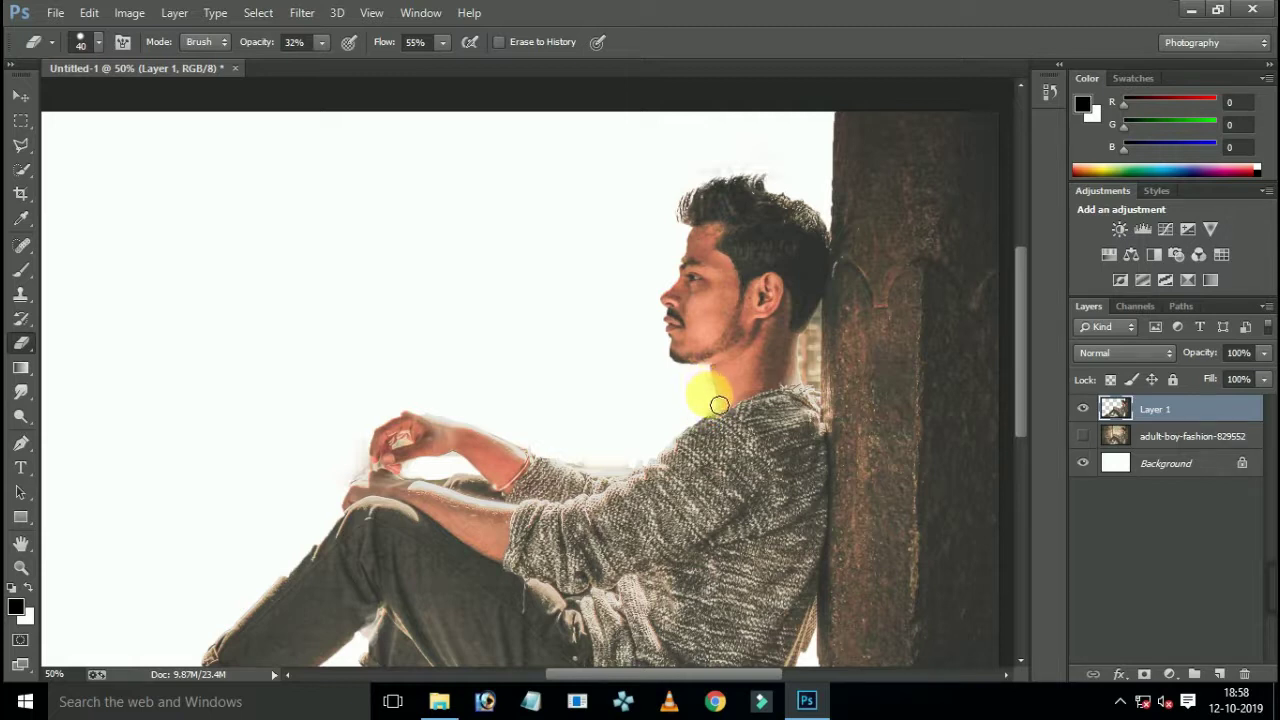
pyautogui.scroll(3, 690, 400)
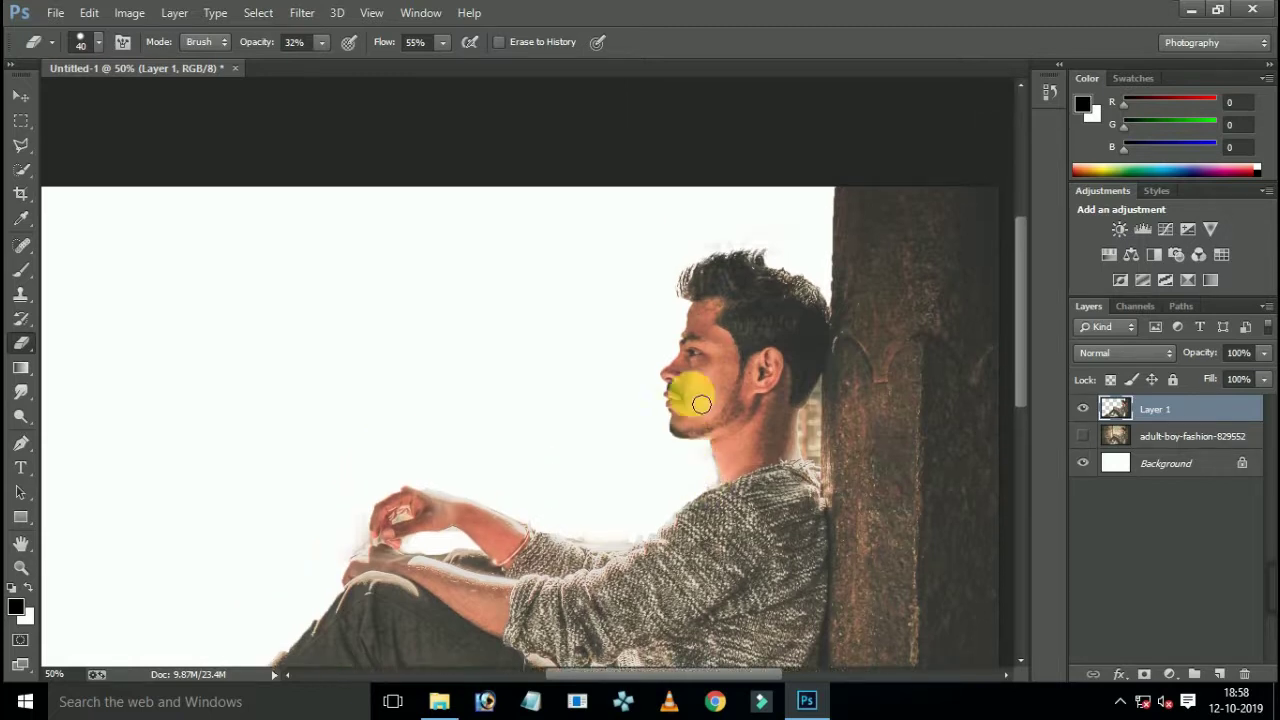
pyautogui.scroll(1, 686, 390)
pyautogui.scroll(-1, 527, 426)
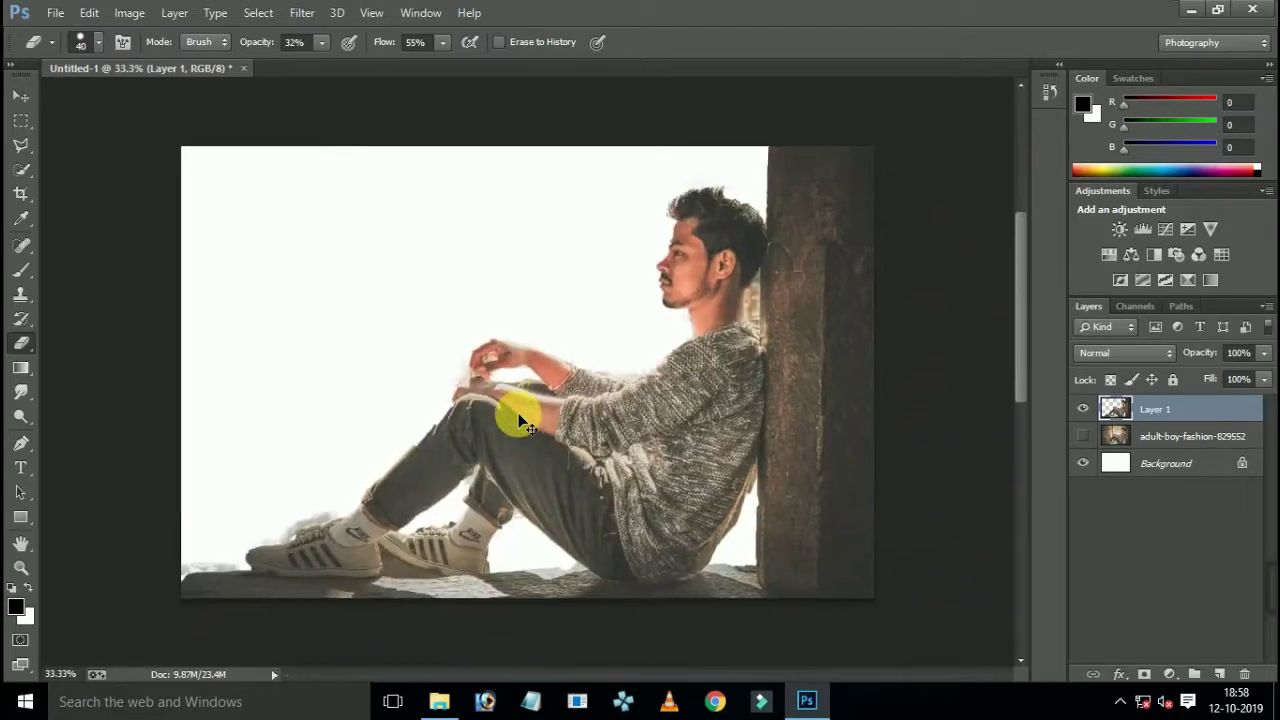
pyautogui.scroll(-1, 526, 424)
pyautogui.scroll(1, 524, 420)
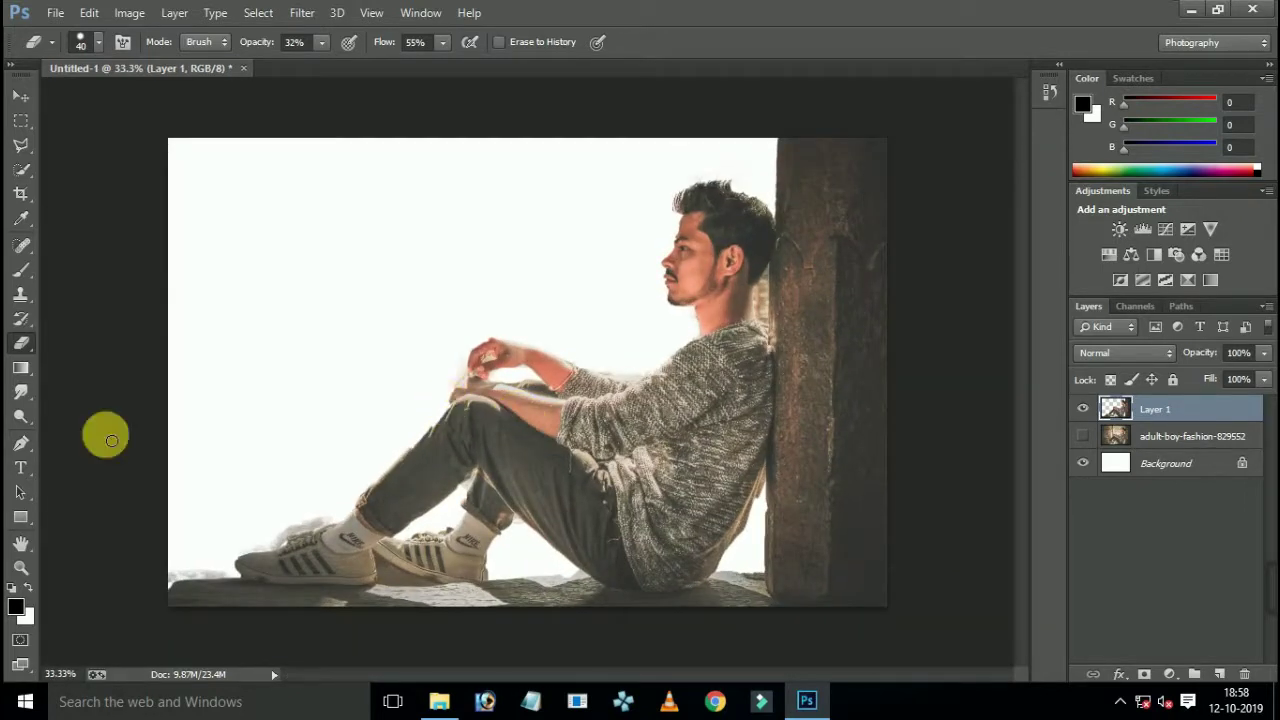
# Sample the man's skin tone as foreground colour and set a 71 px soft brush
pyautogui.click(20, 270)
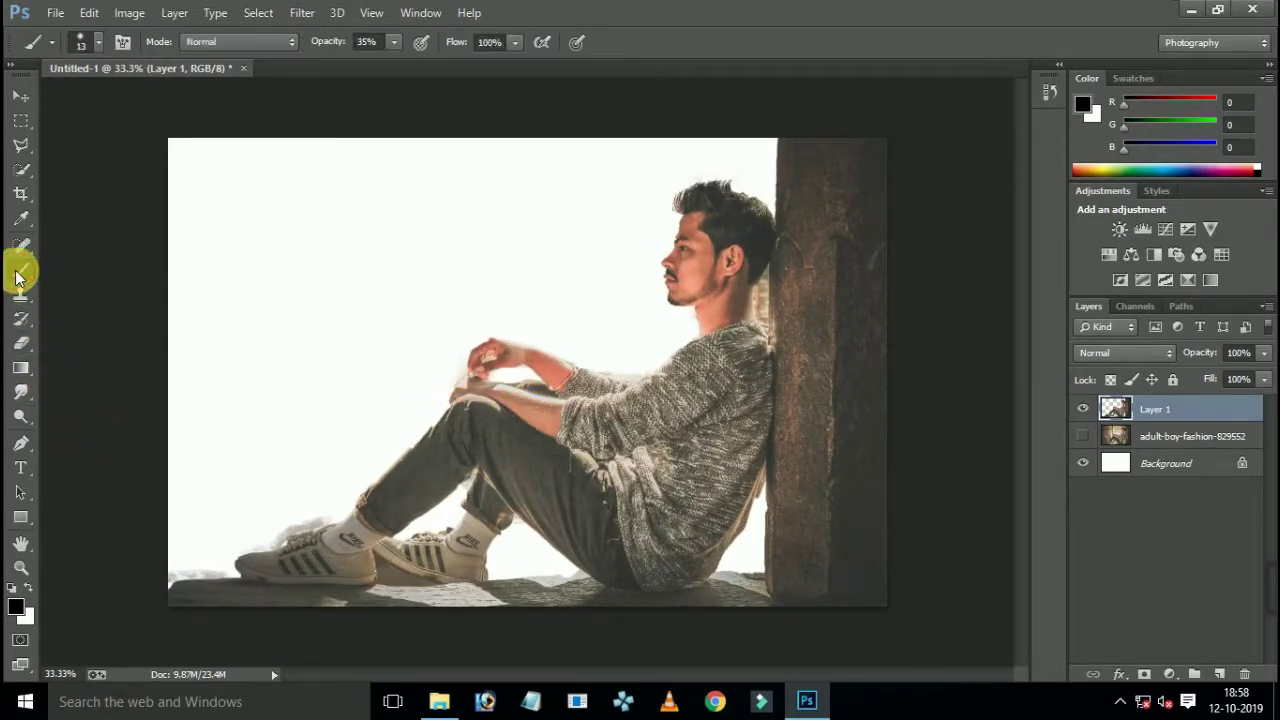
pyautogui.click(16, 606)
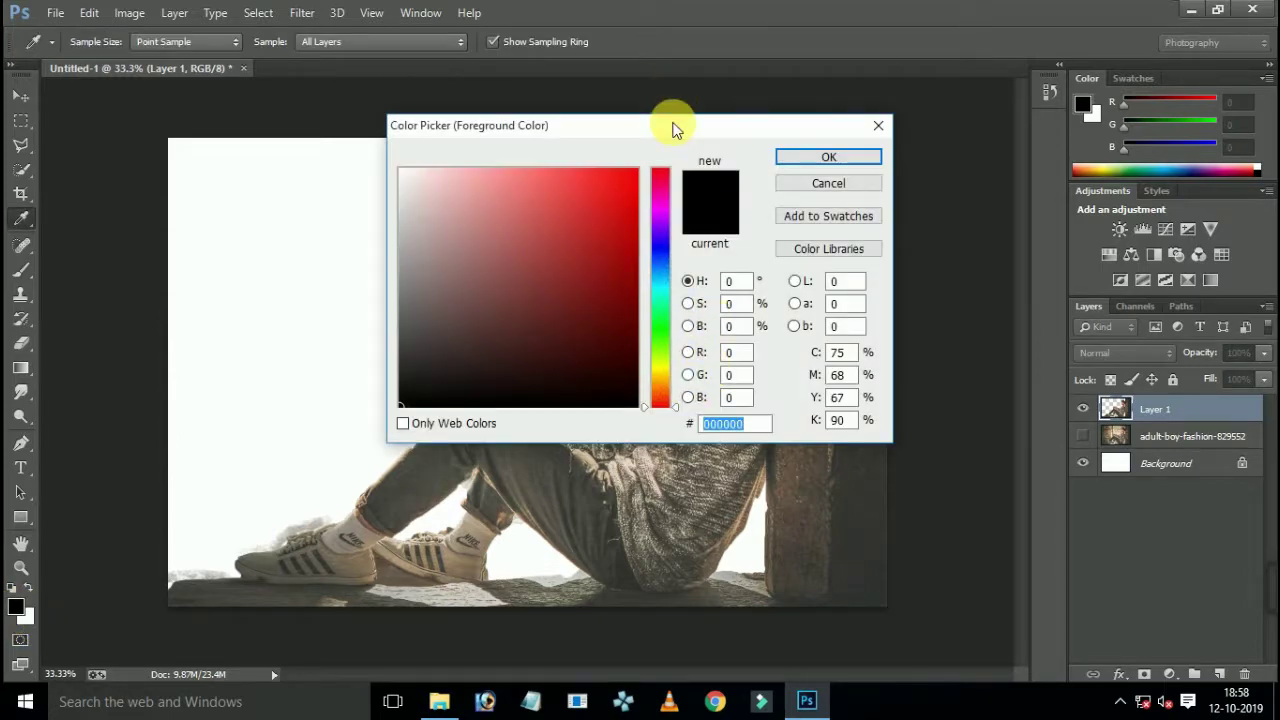
pyautogui.moveTo(671, 129); pyautogui.dragTo(413, 143)
pyautogui.click(693, 285)
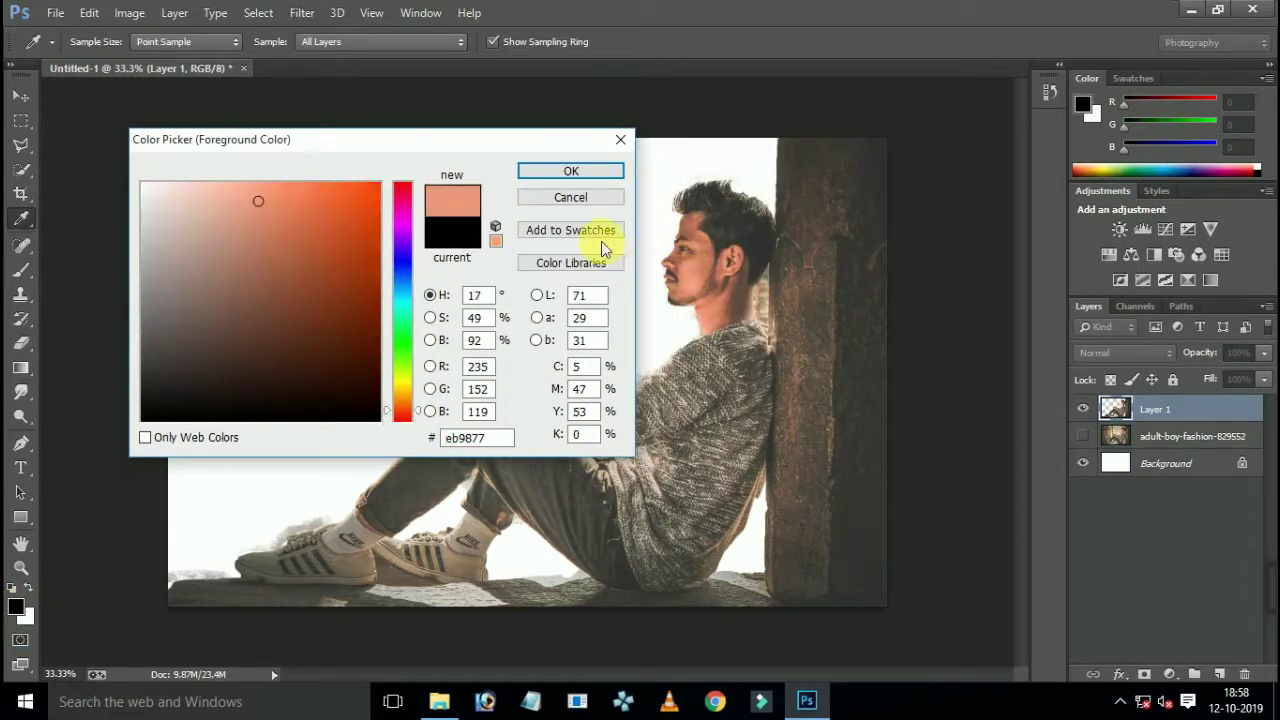
pyautogui.click(687, 280)
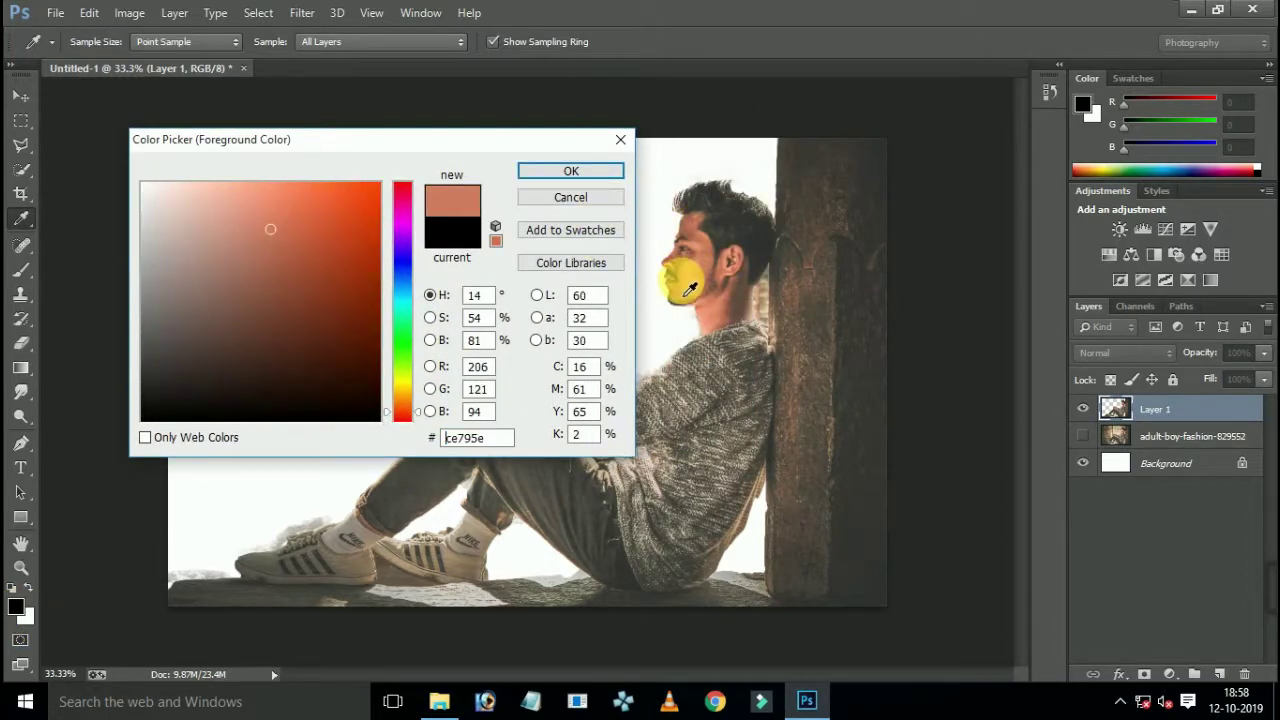
pyautogui.click(568, 171)
pyautogui.rightClick(703, 238)
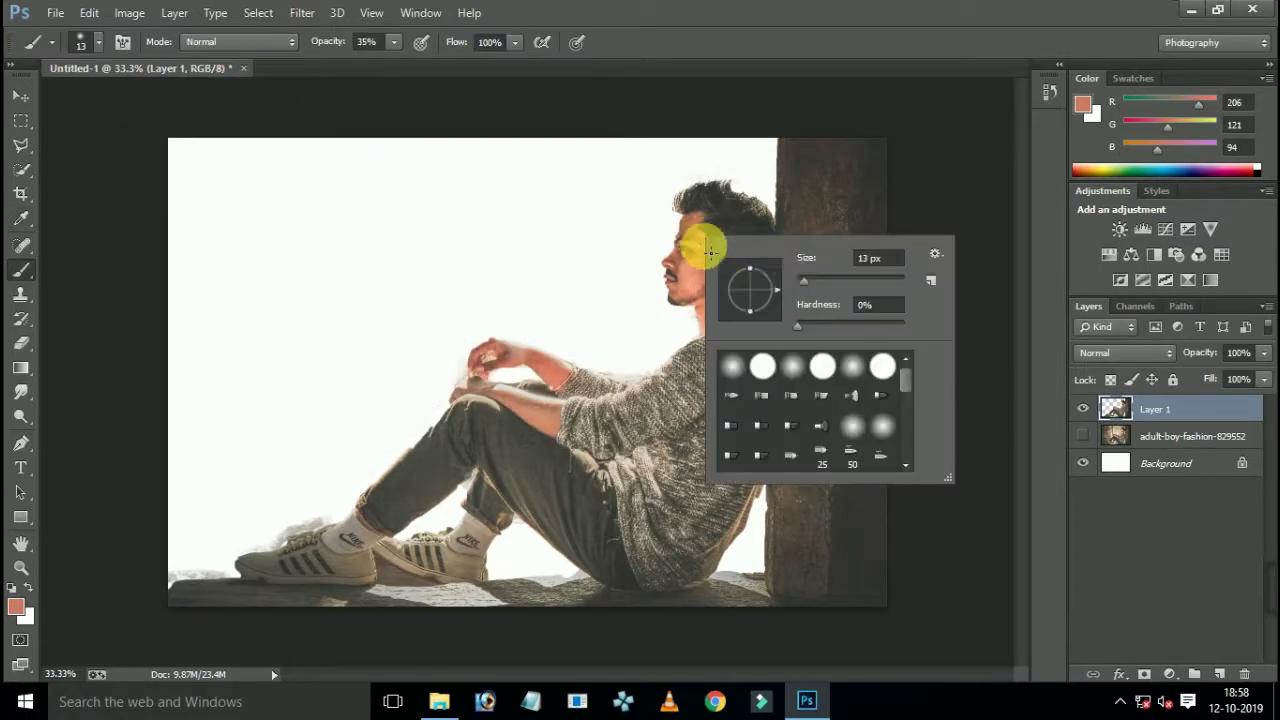
pyautogui.click(508, 45)
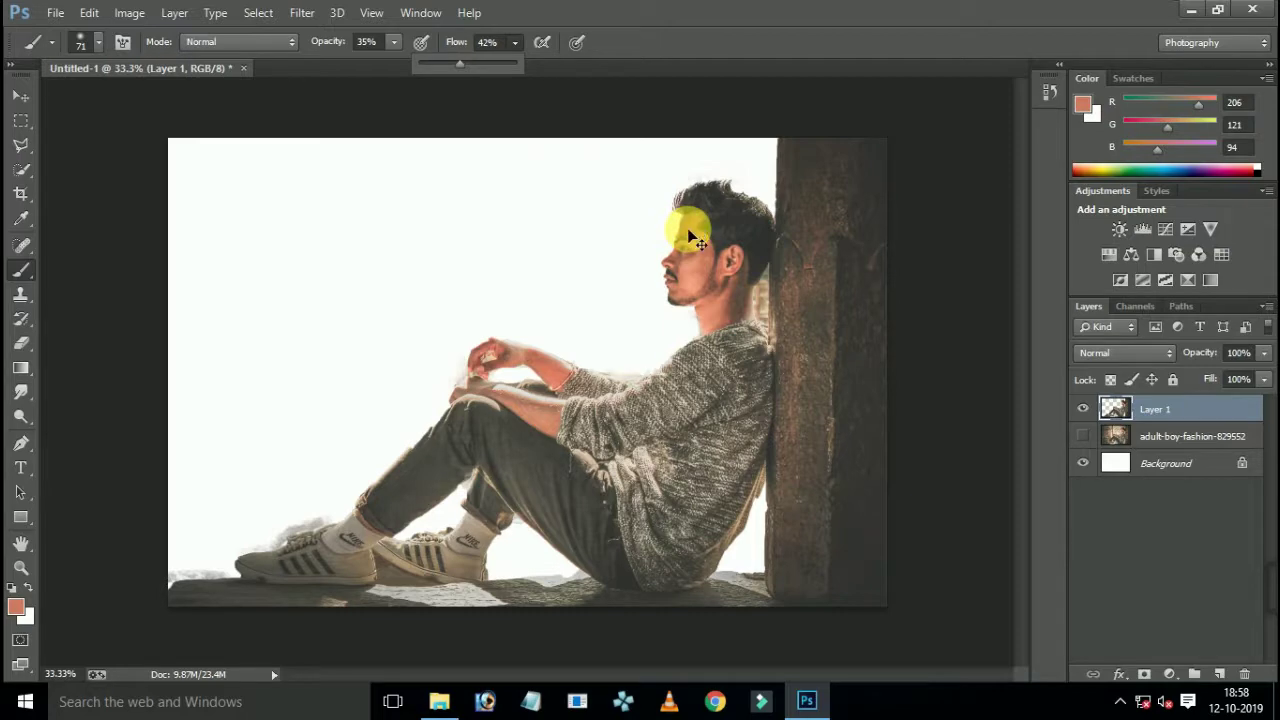
# Paint the sampled skin tone over the cheek and up to the forehead
pyautogui.hotkey('ctrl', '+')
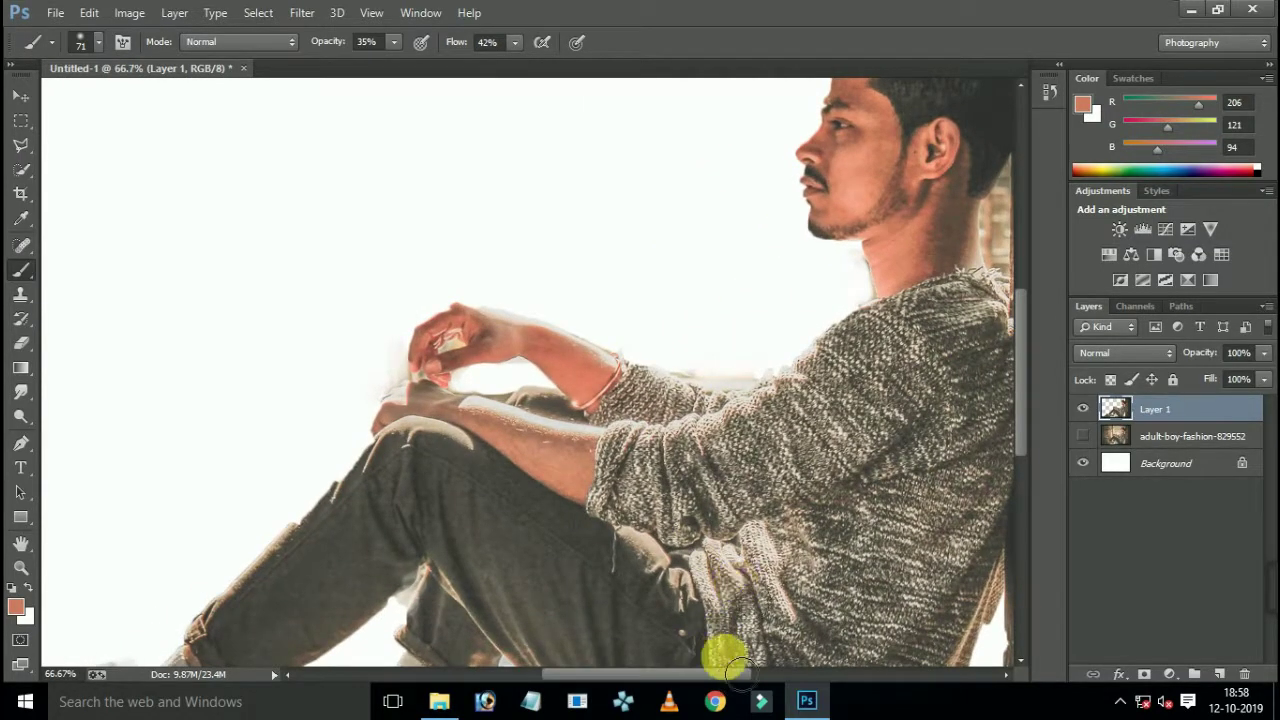
pyautogui.moveTo(723, 673); pyautogui.dragTo(743, 623)
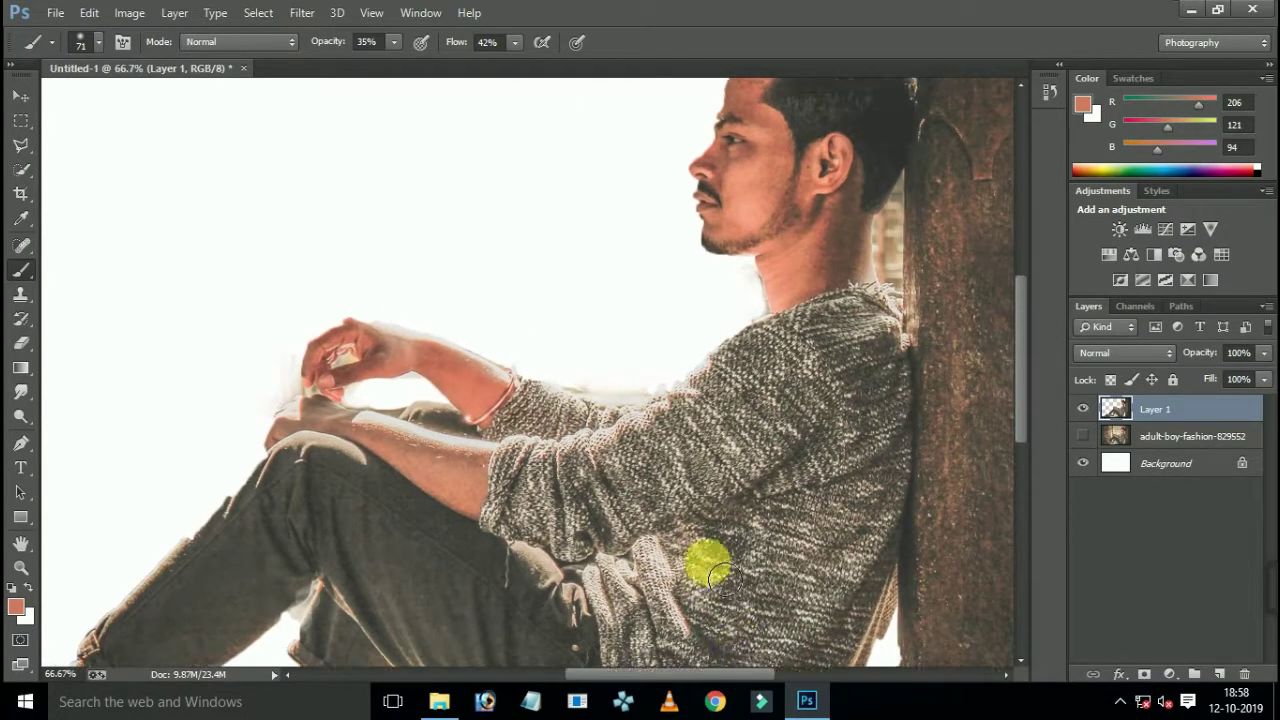
pyautogui.scroll(2, 600, 545)
pyautogui.scroll(1, 534, 451)
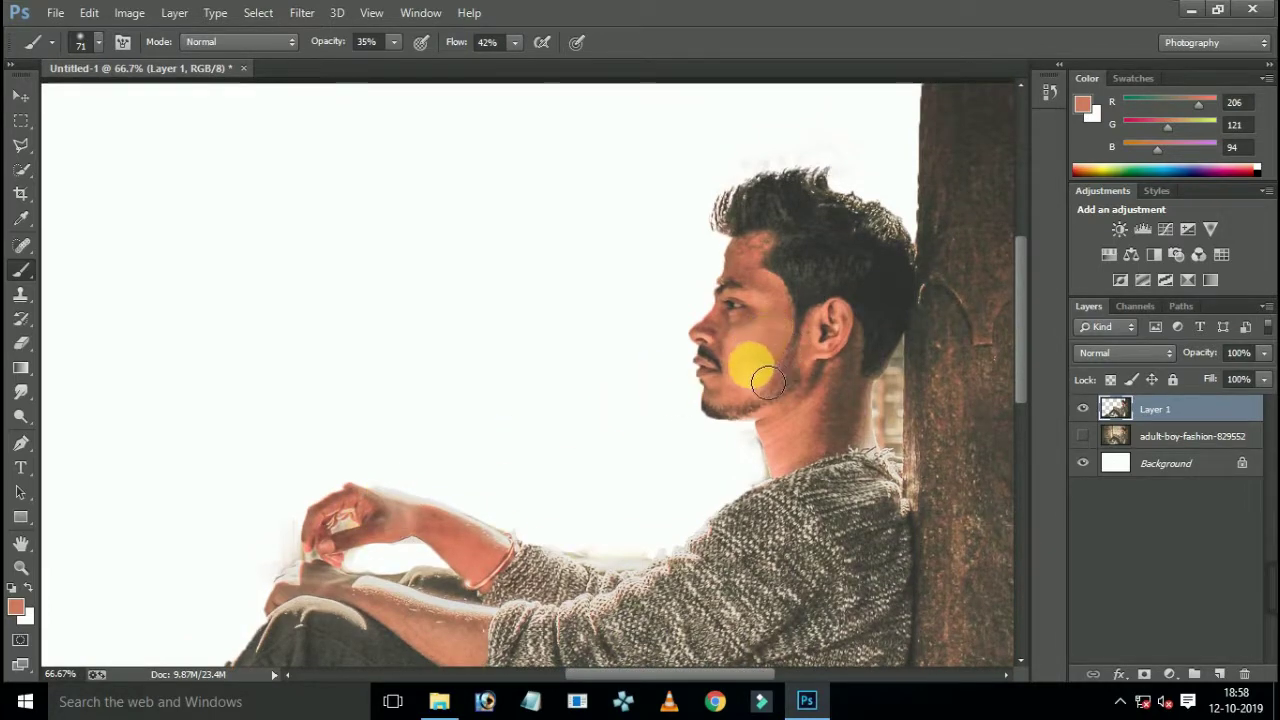
pyautogui.moveTo(748, 366); pyautogui.dragTo(789, 322)
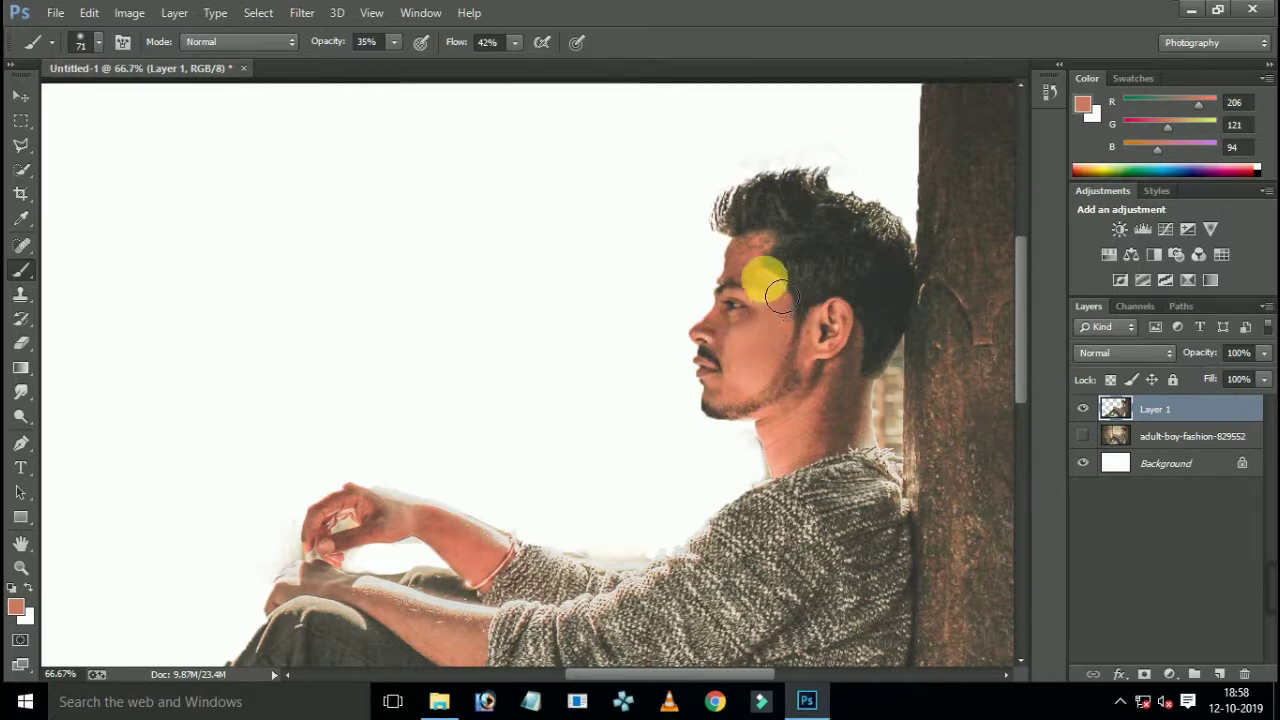
pyautogui.moveTo(743, 252); pyautogui.dragTo(758, 279)
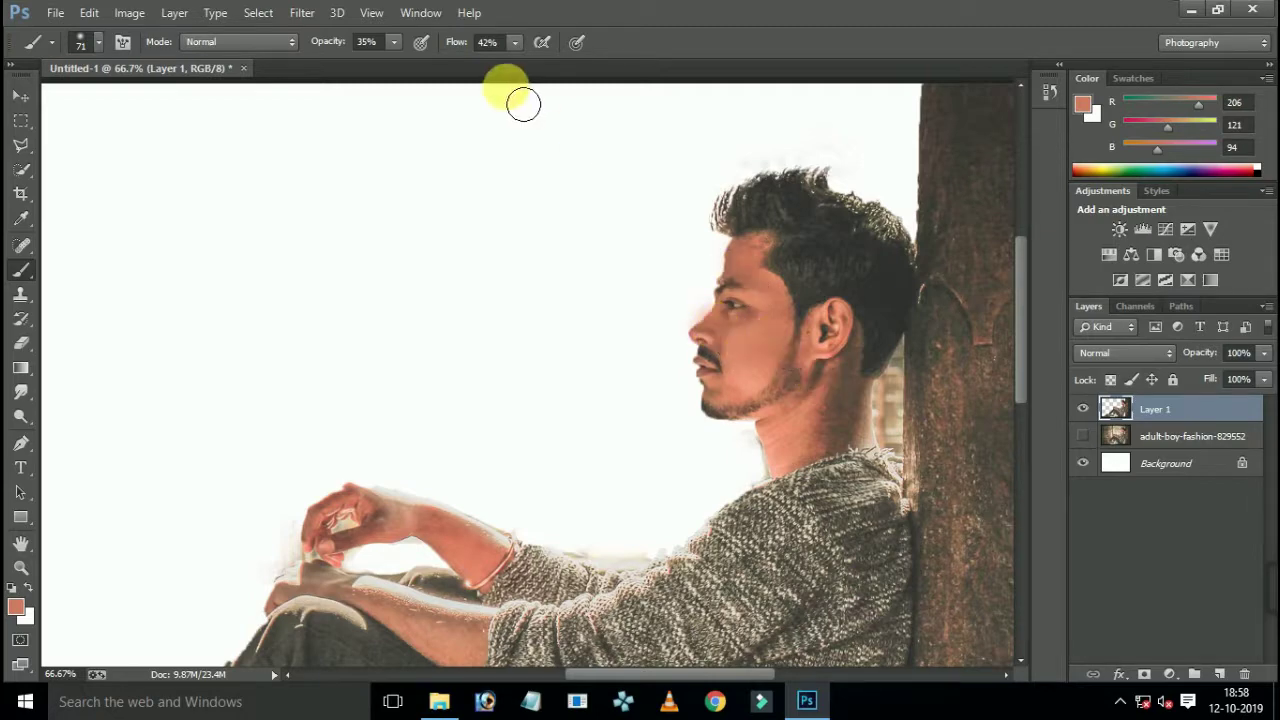
# Raise brush opacity to 52% and paint along the neck and forehead hairline
pyautogui.moveTo(410, 67); pyautogui.dragTo(414, 64)
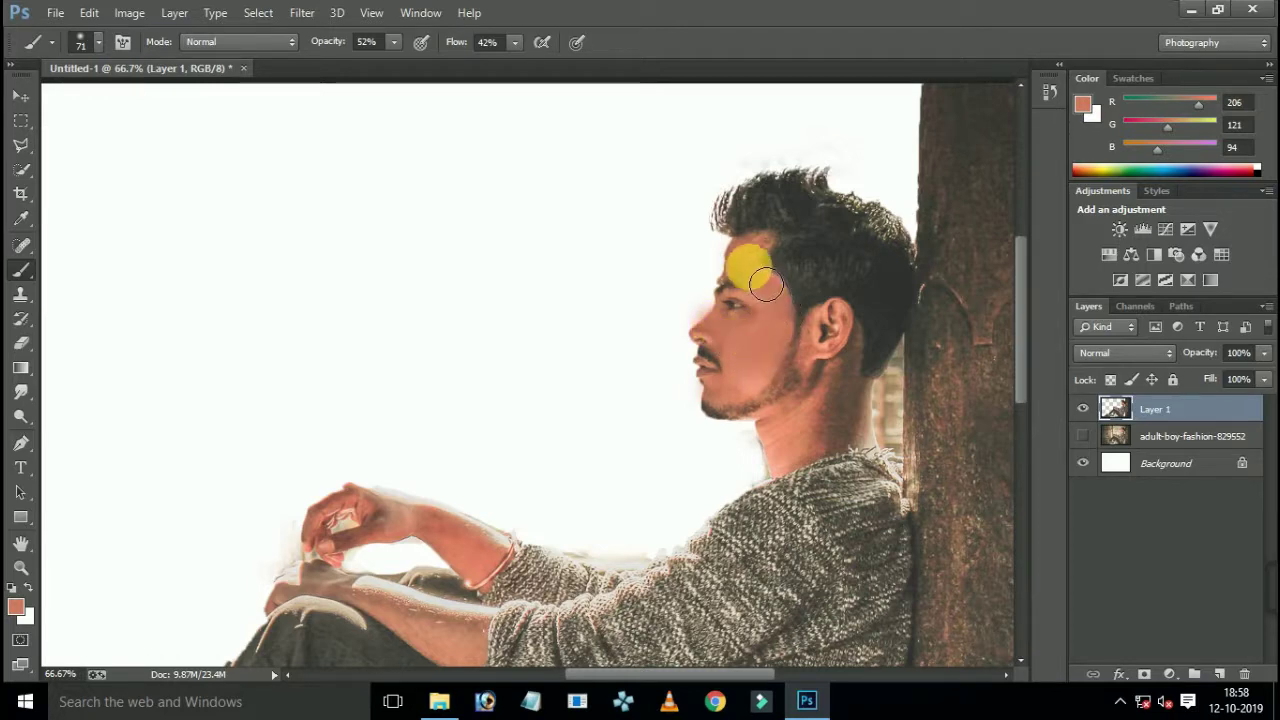
pyautogui.scroll(1, 760, 465)
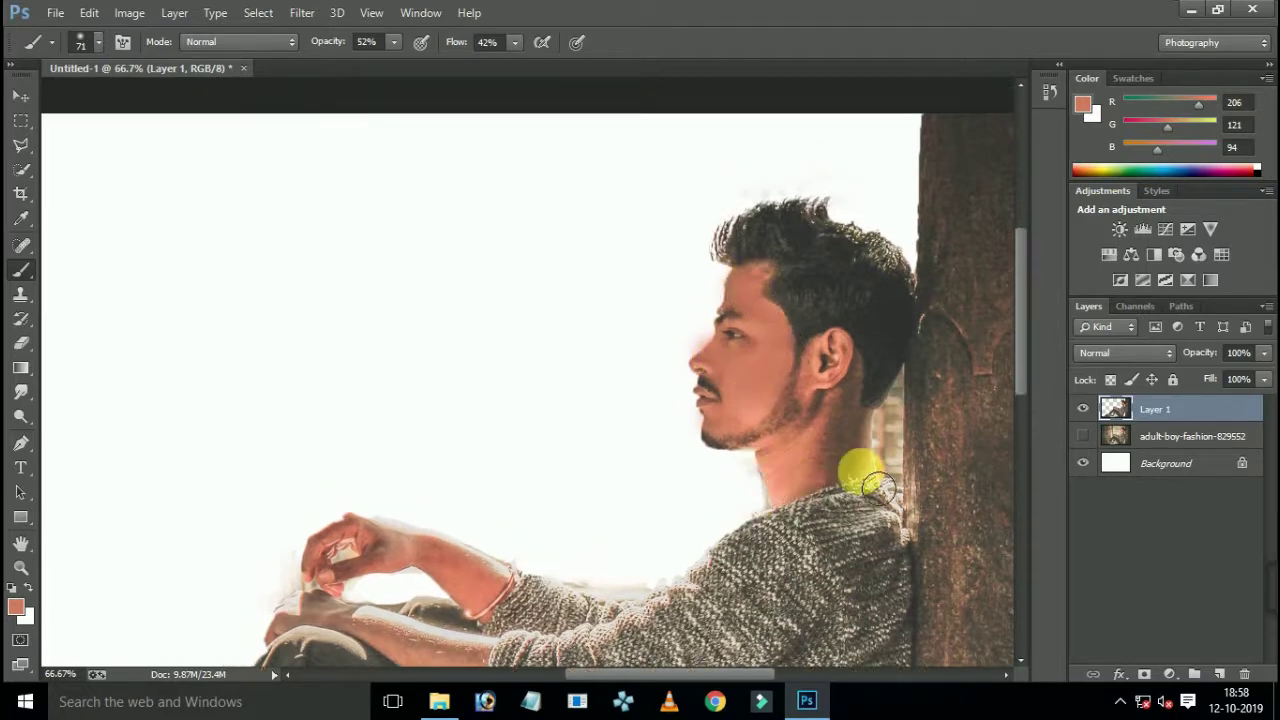
pyautogui.moveTo(828, 465)
pyautogui.mouseDown()
pyautogui.moveTo(842, 437)
pyautogui.moveTo(800, 497)
pyautogui.moveTo(750, 402)
pyautogui.moveTo(769, 465)
pyautogui.moveTo(762, 451)
pyautogui.moveTo(762, 400)
pyautogui.mouseUp()
pyautogui.scroll(3, 800, 497)
pyautogui.scroll(1, 762, 451)
pyautogui.scroll(-3, 768, 425)
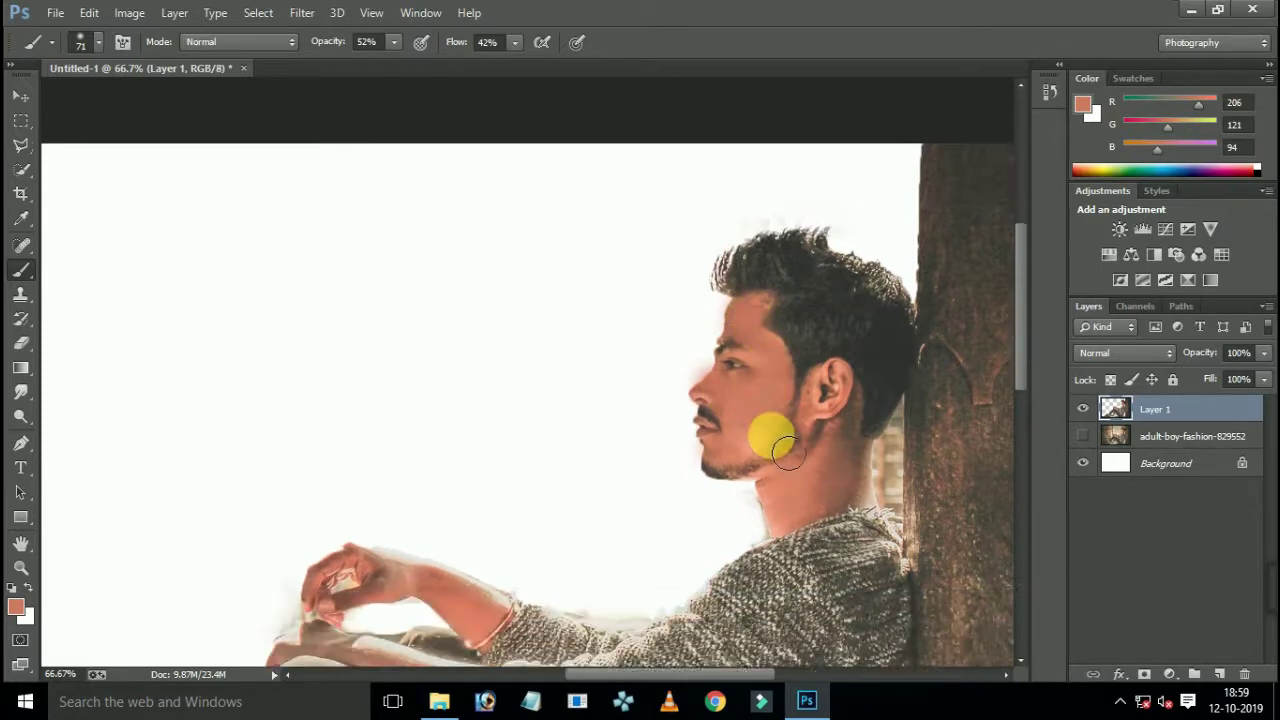
pyautogui.moveTo(762, 340); pyautogui.dragTo(770, 320)
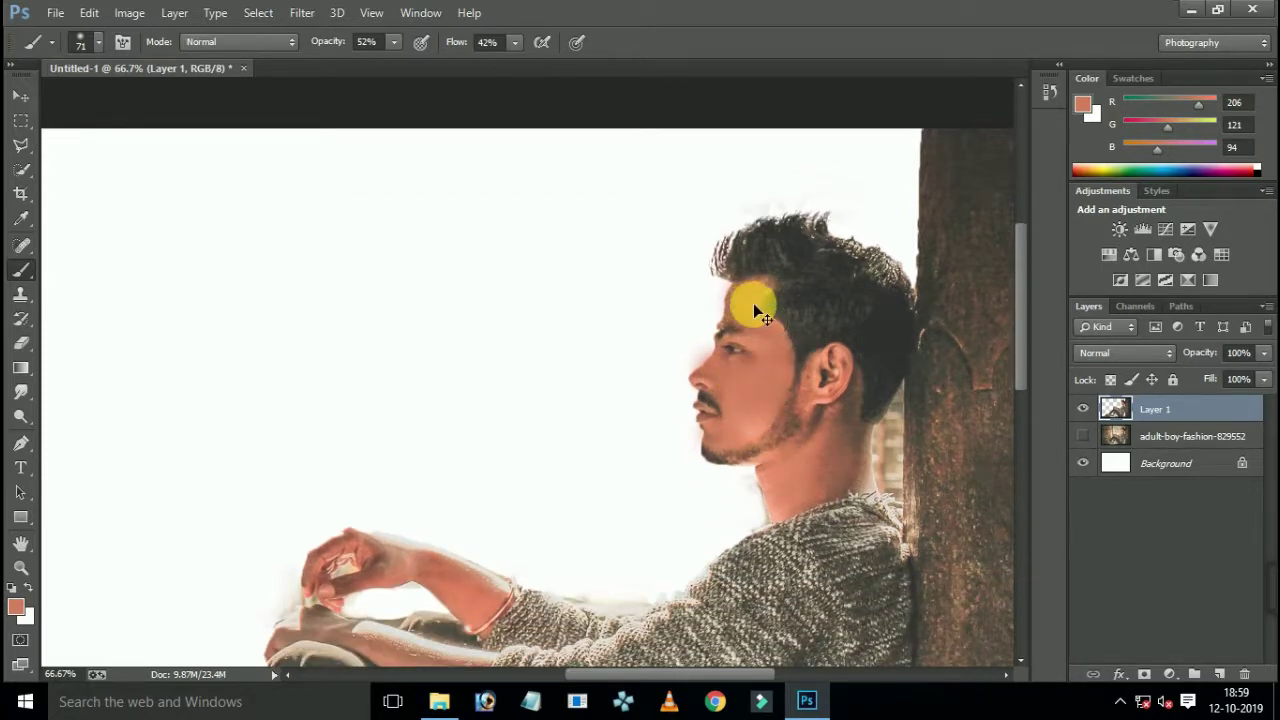
pyautogui.scroll(-1, 760, 313)
pyautogui.scroll(-1, 760, 313)
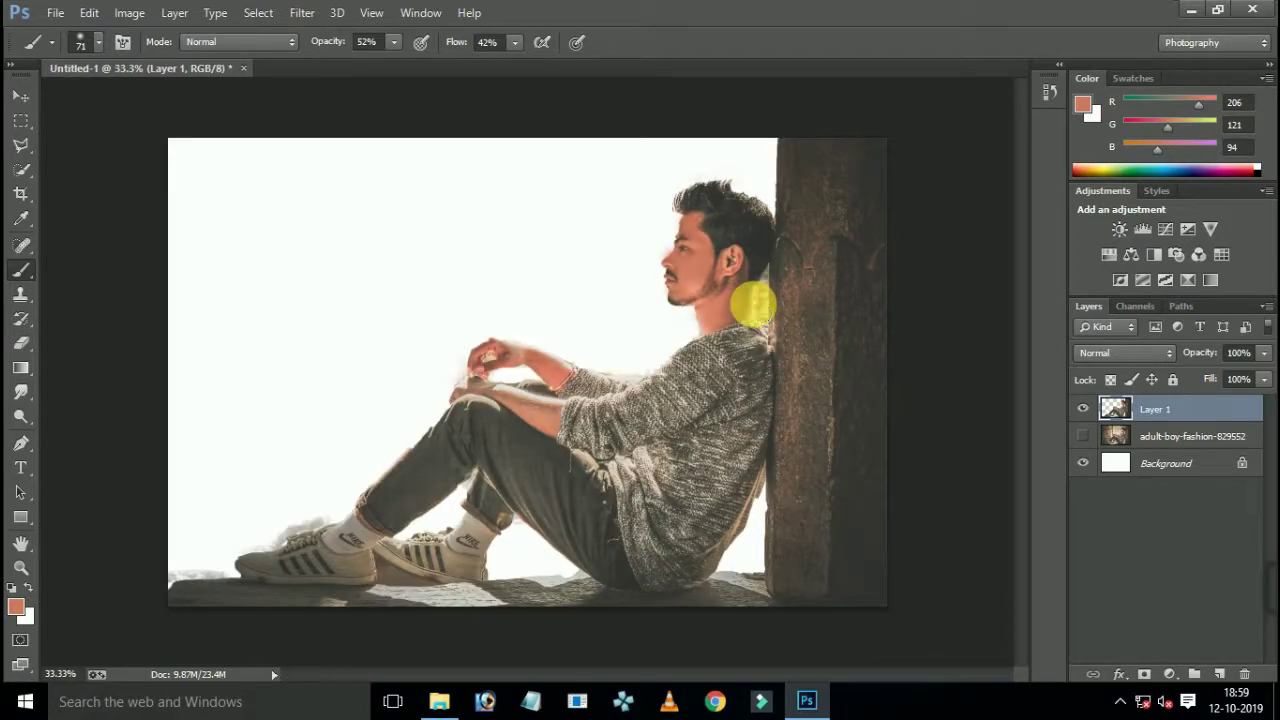
# Add a Brightness/Contrast adjustment layer at Brightness 11, then drag in the city skyline photo
pyautogui.scroll(-1, 760, 311)
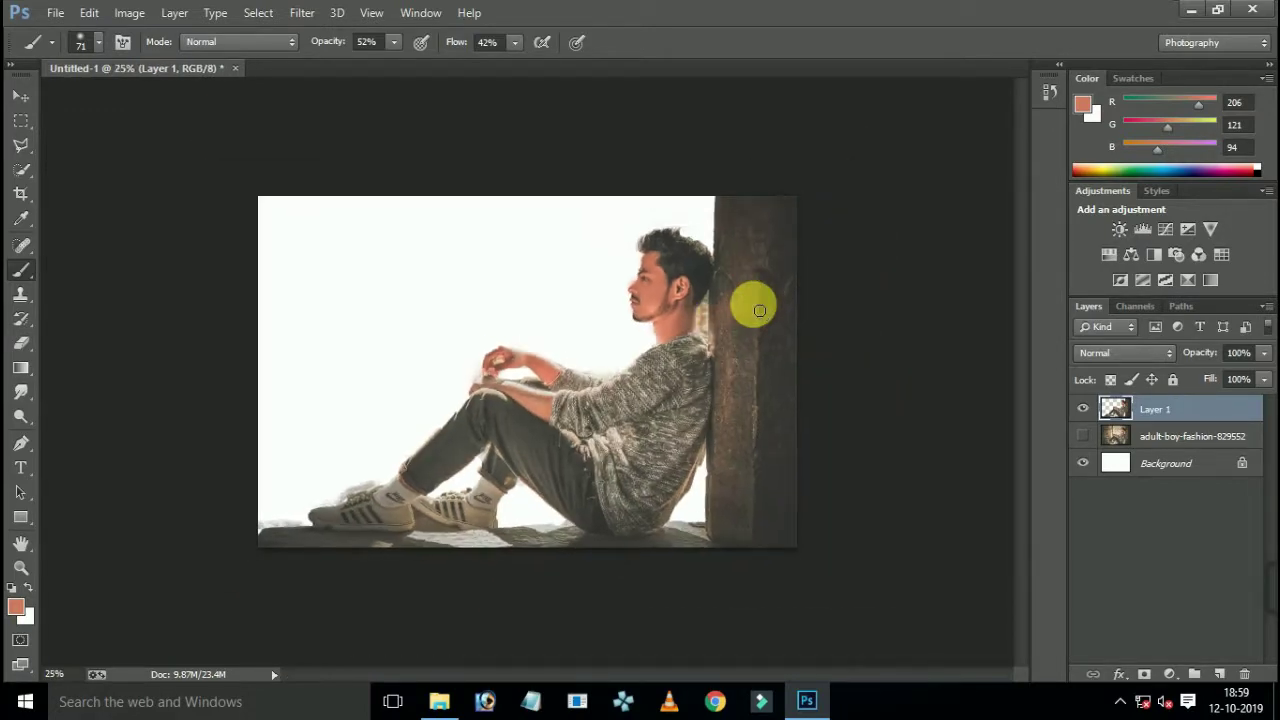
pyautogui.click(1169, 674)
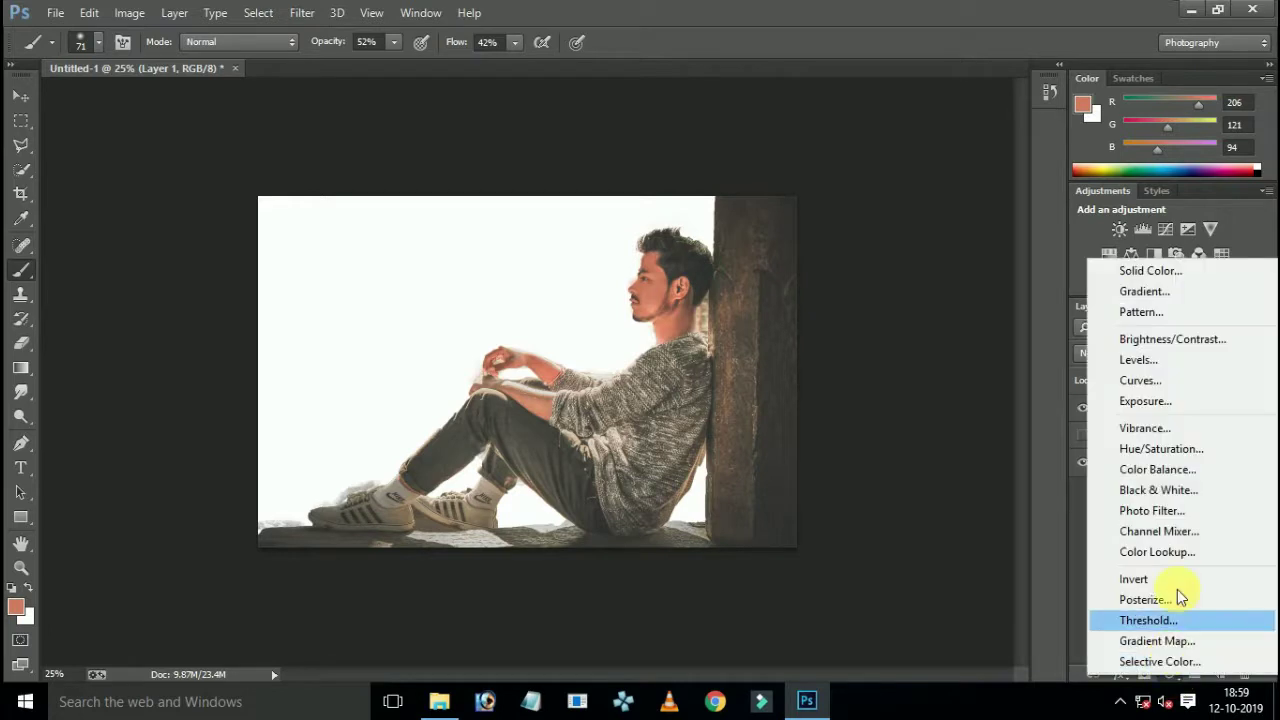
pyautogui.click(1160, 339)
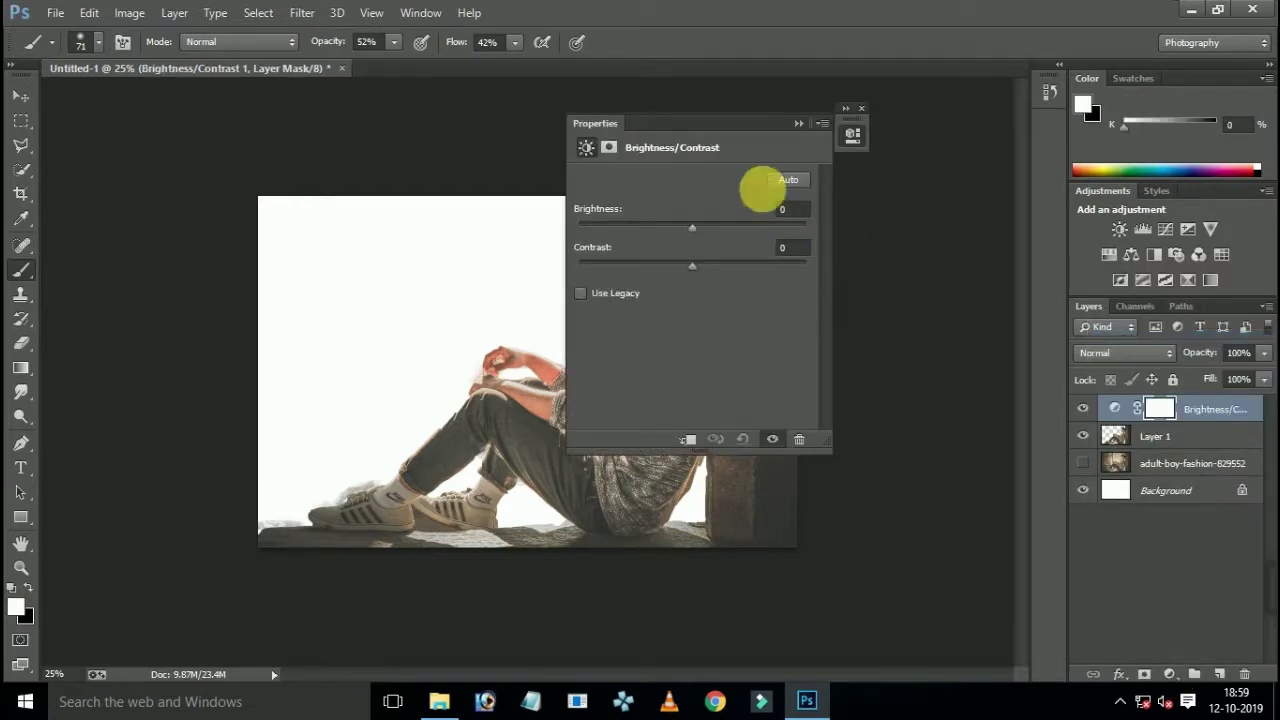
pyautogui.moveTo(687, 125); pyautogui.dragTo(897, 143)
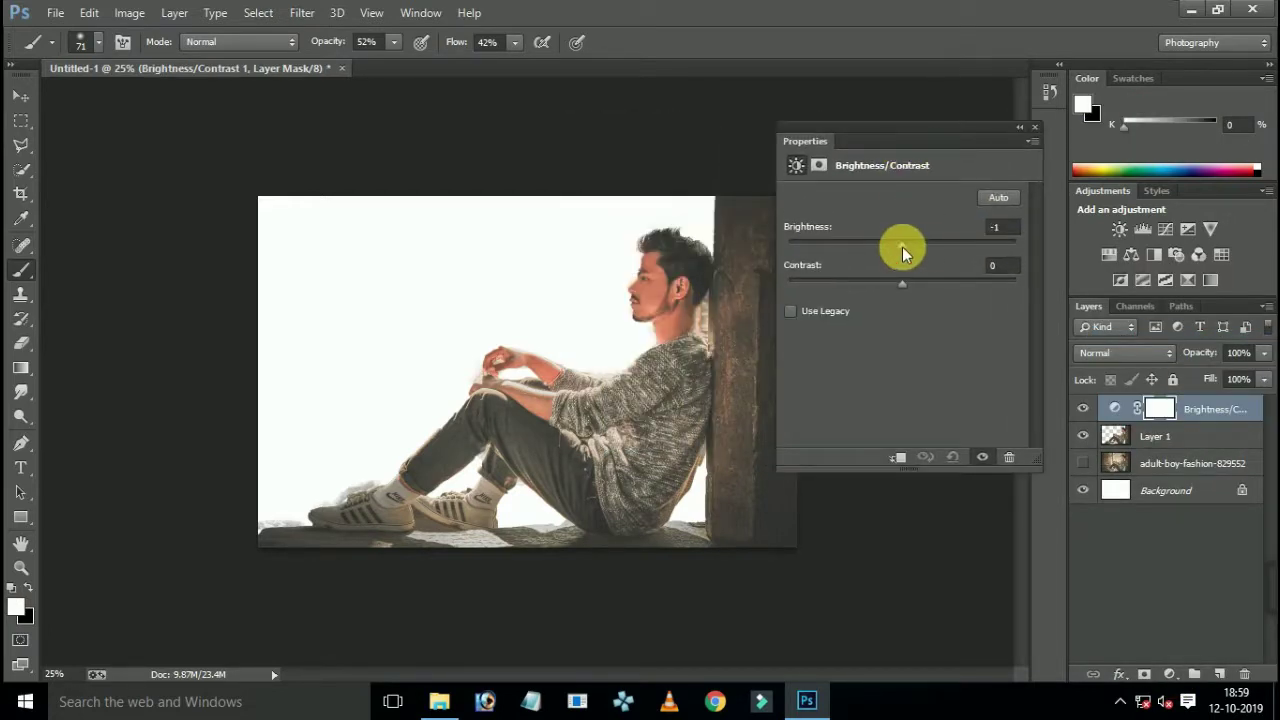
pyautogui.moveTo(902, 246)
pyautogui.mouseDown()
pyautogui.moveTo(915, 247)
pyautogui.moveTo(905, 250)
pyautogui.mouseUp()
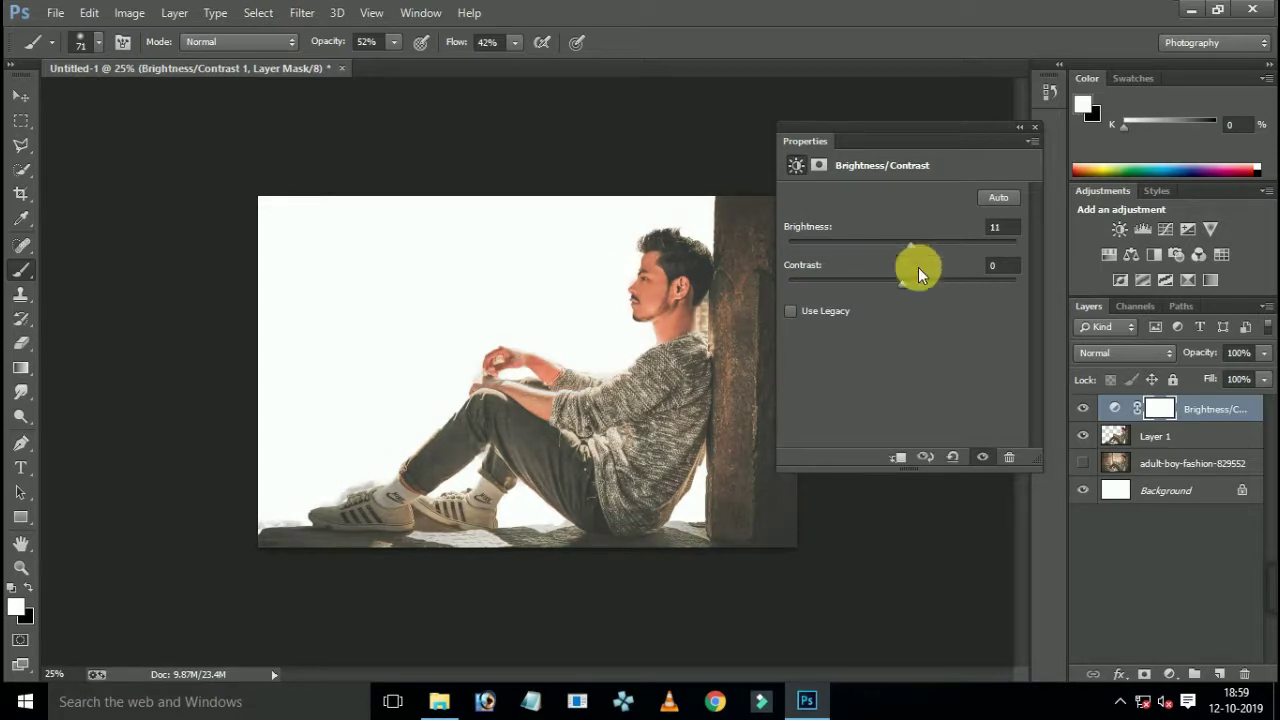
pyautogui.click(1033, 128)
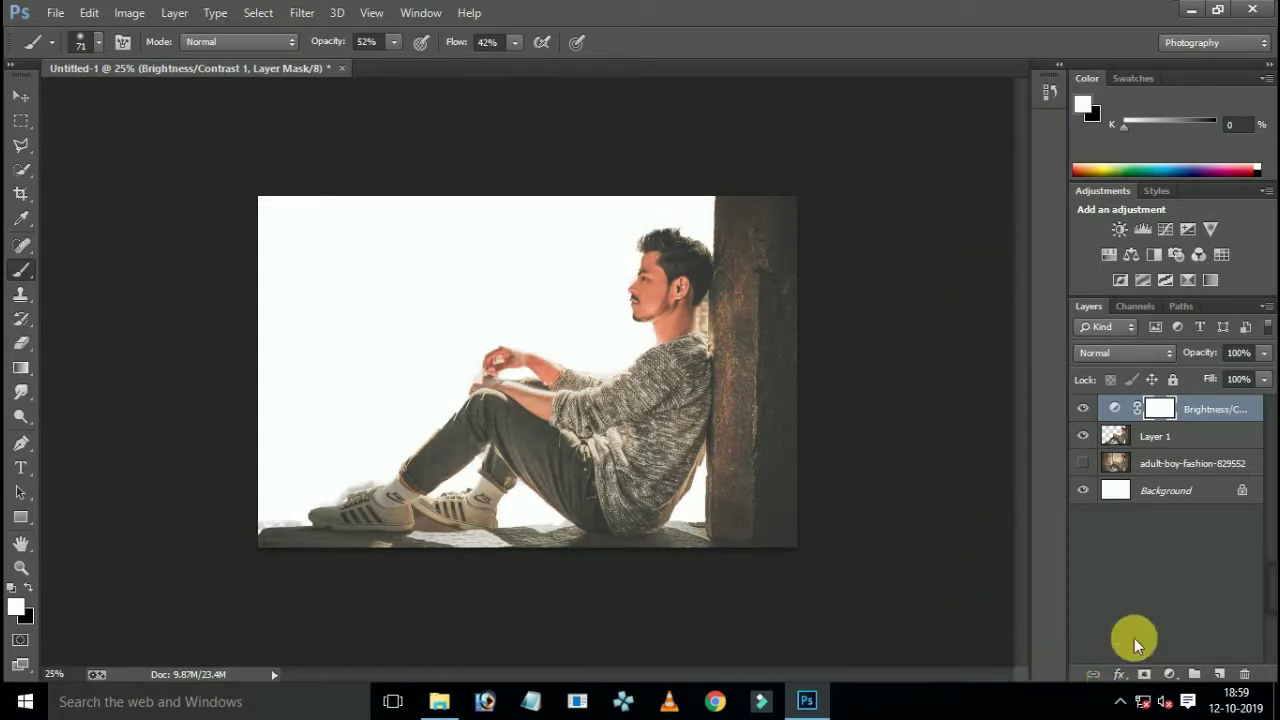
pyautogui.click(1197, 9)
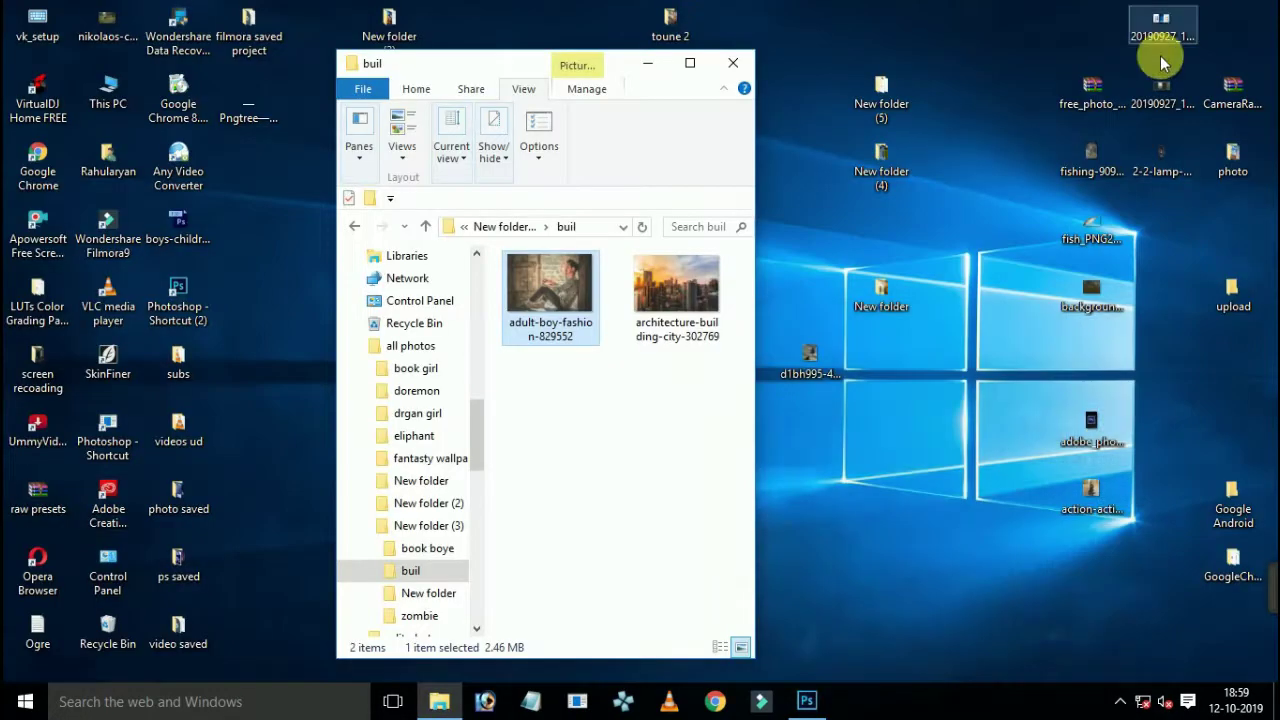
pyautogui.moveTo(680, 295)
pyautogui.mouseDown()
pyautogui.moveTo(808, 712)
pyautogui.moveTo(655, 482)
pyautogui.mouseUp()
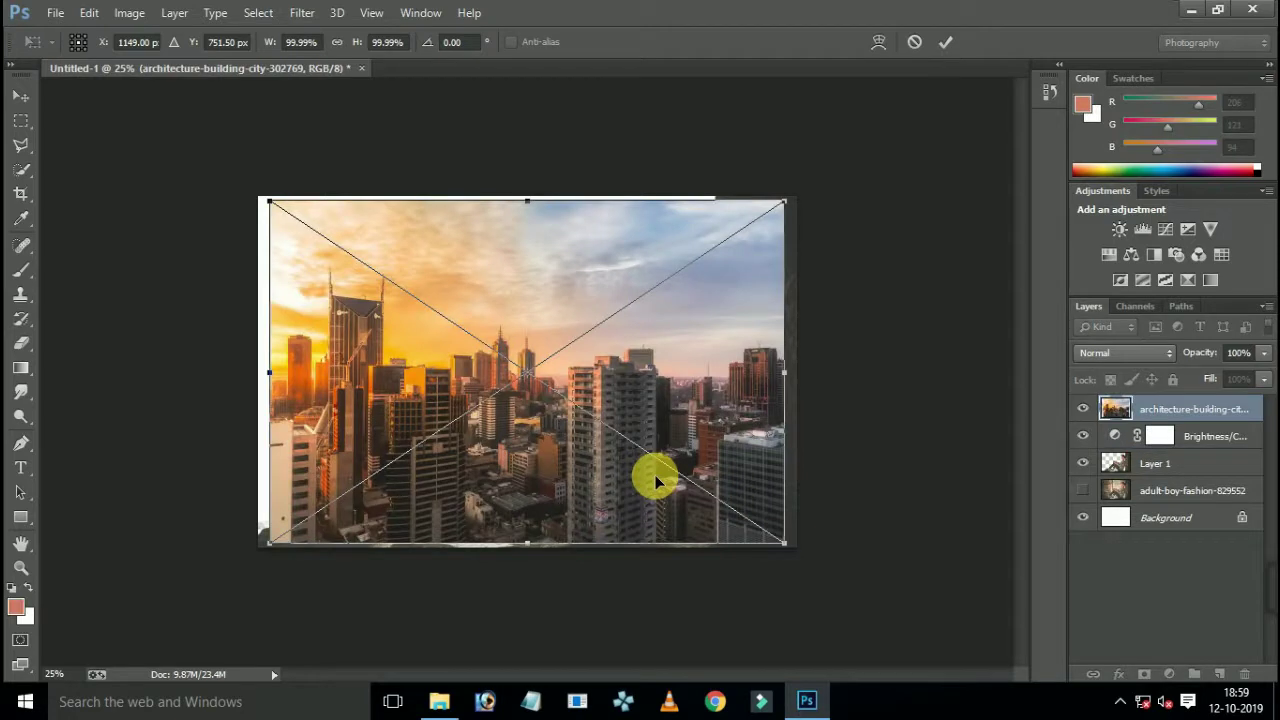
# Stretch the placed skyline over the canvas, commit it, and move its layer behind the man
pyautogui.moveTo(790, 552); pyautogui.dragTo(799, 549)
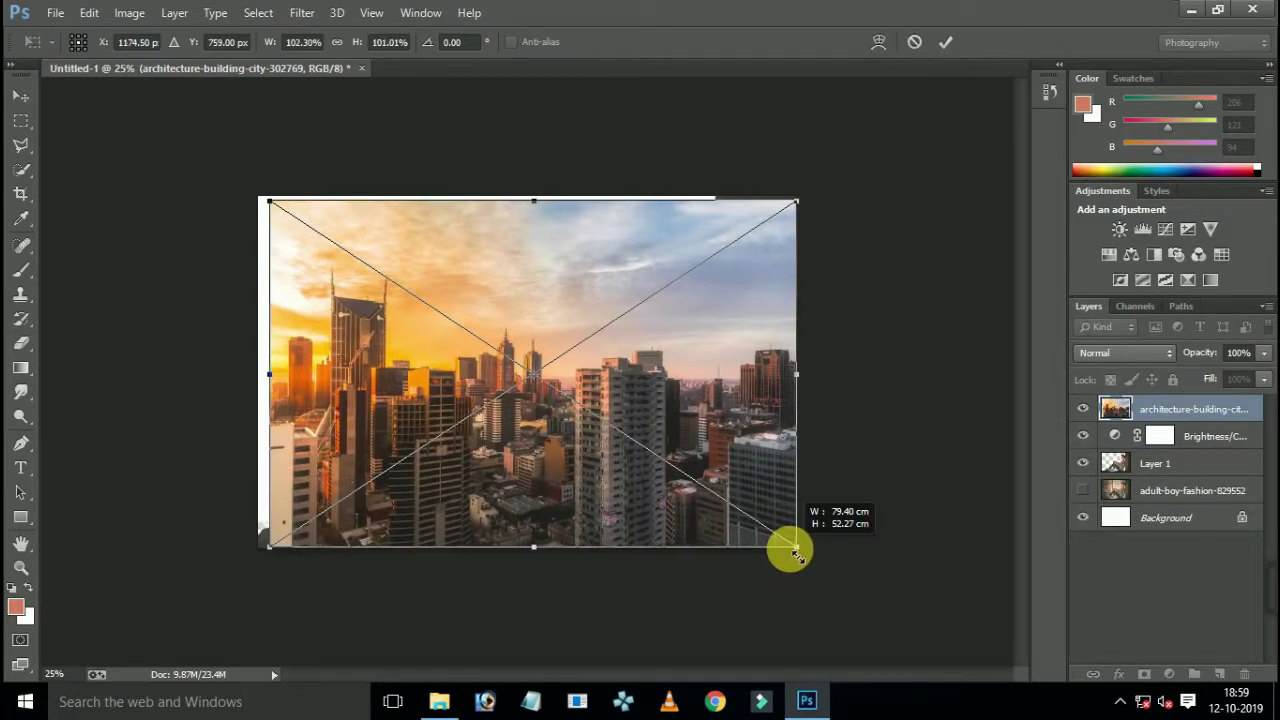
pyautogui.moveTo(277, 212); pyautogui.dragTo(258, 197)
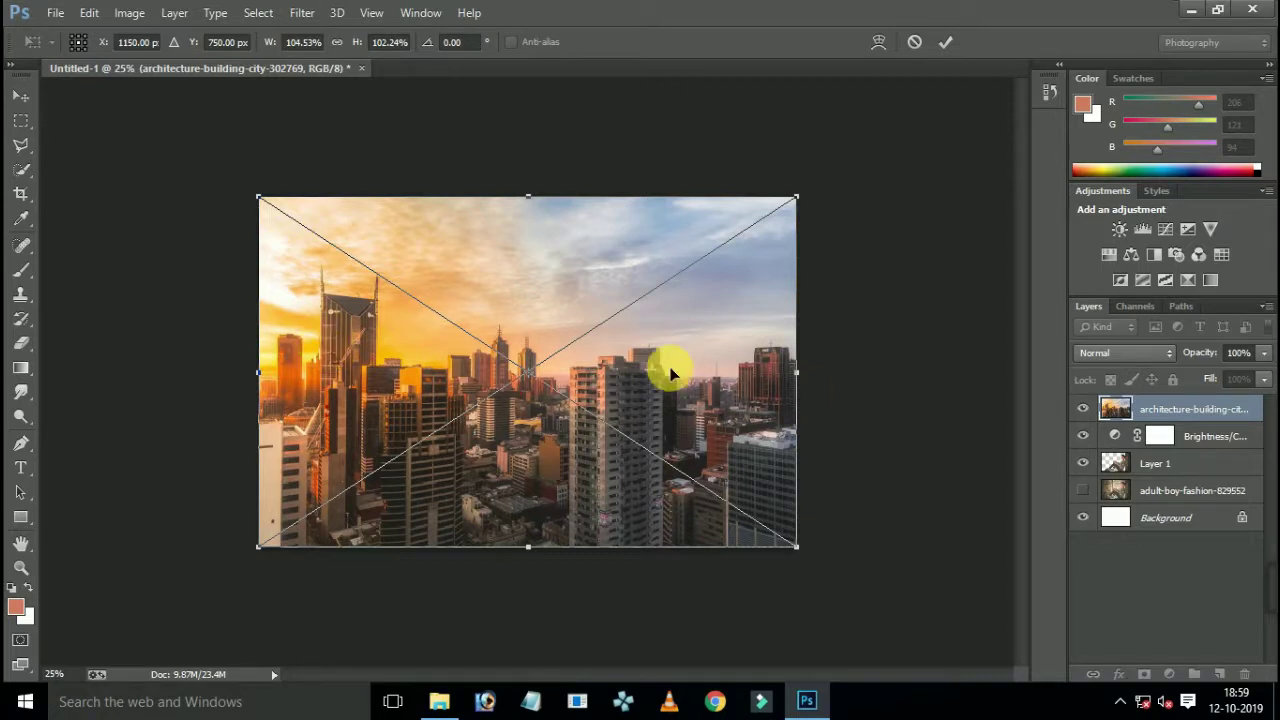
pyautogui.press('Return')
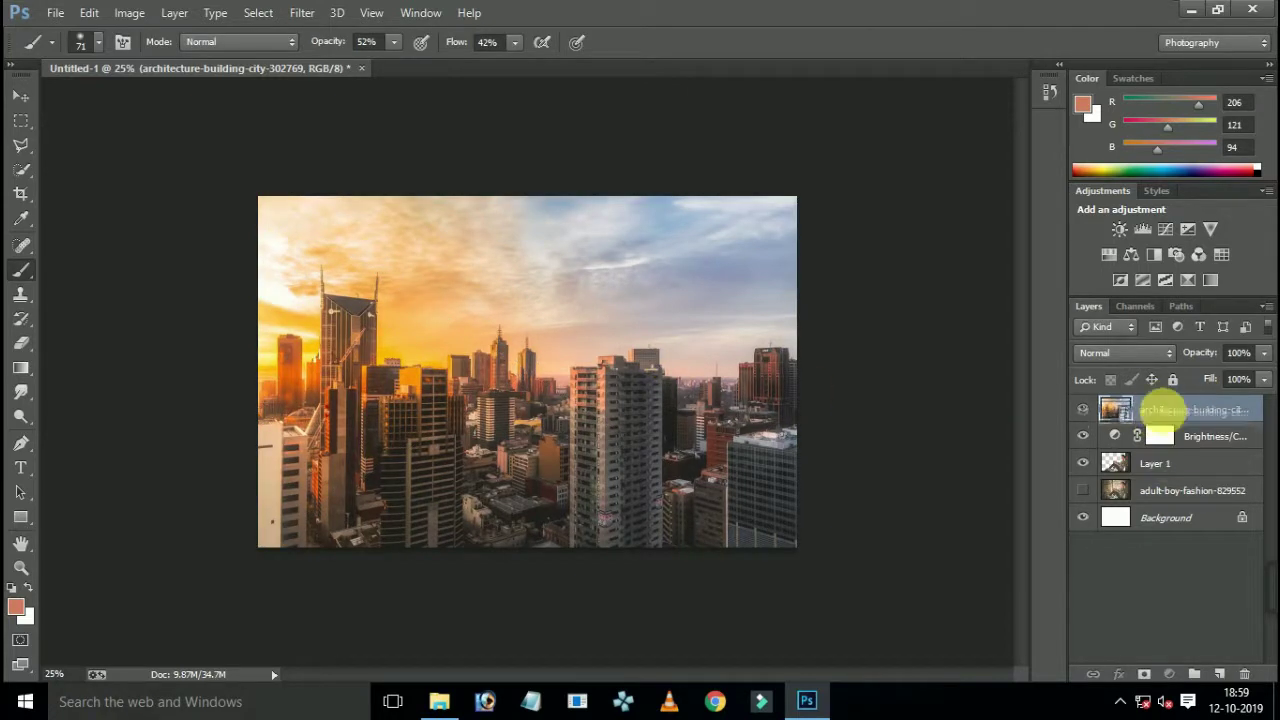
pyautogui.moveTo(1162, 422); pyautogui.dragTo(1172, 470)
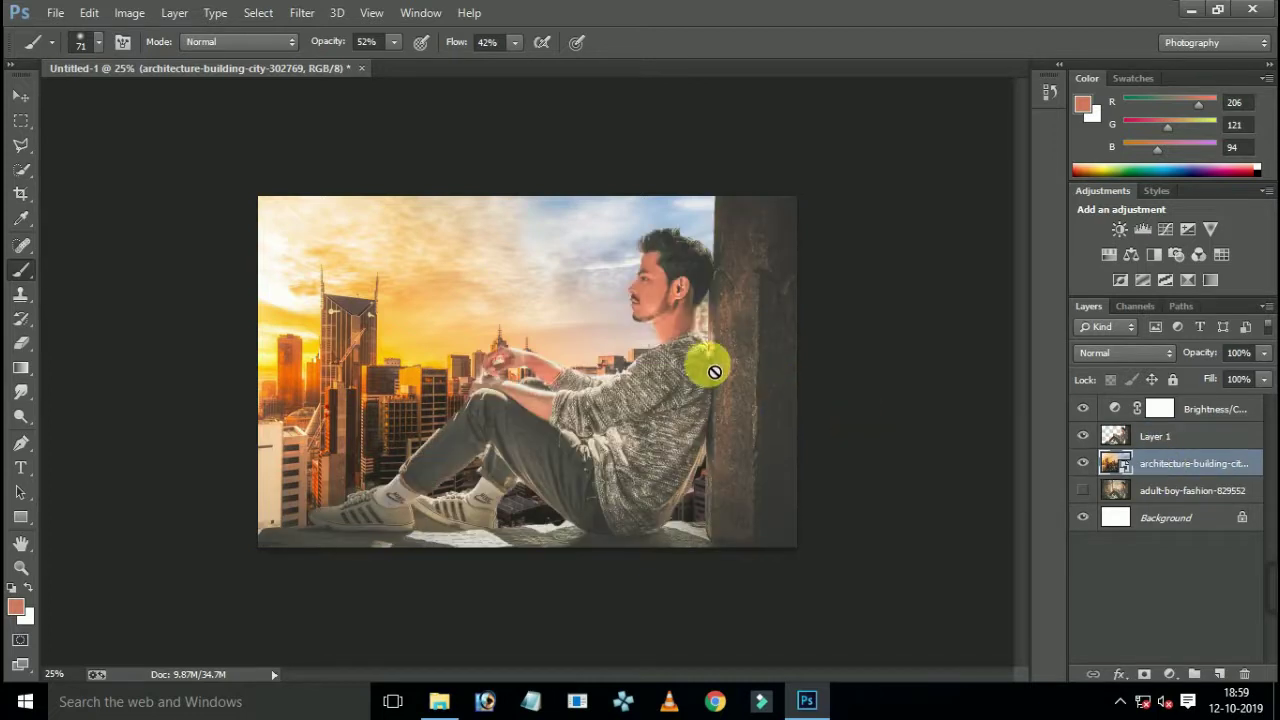
pyautogui.click(714, 372)
pyautogui.click(658, 277)
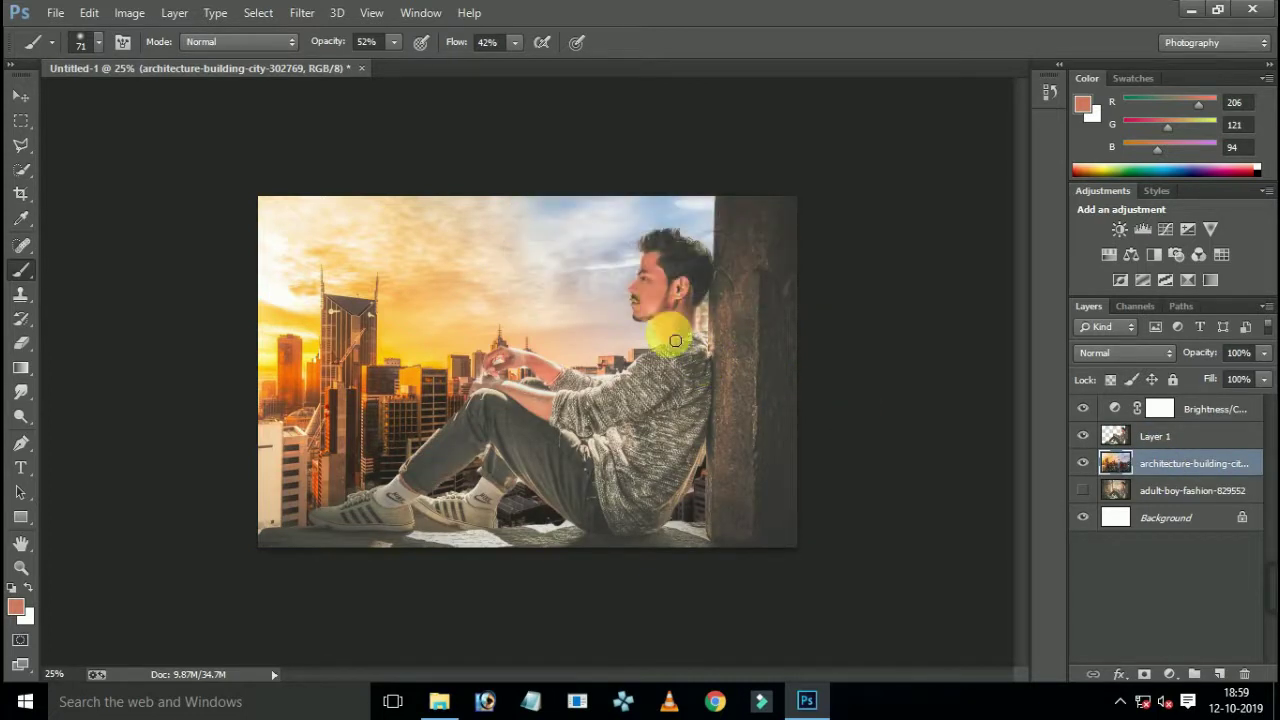
pyautogui.click(1155, 438)
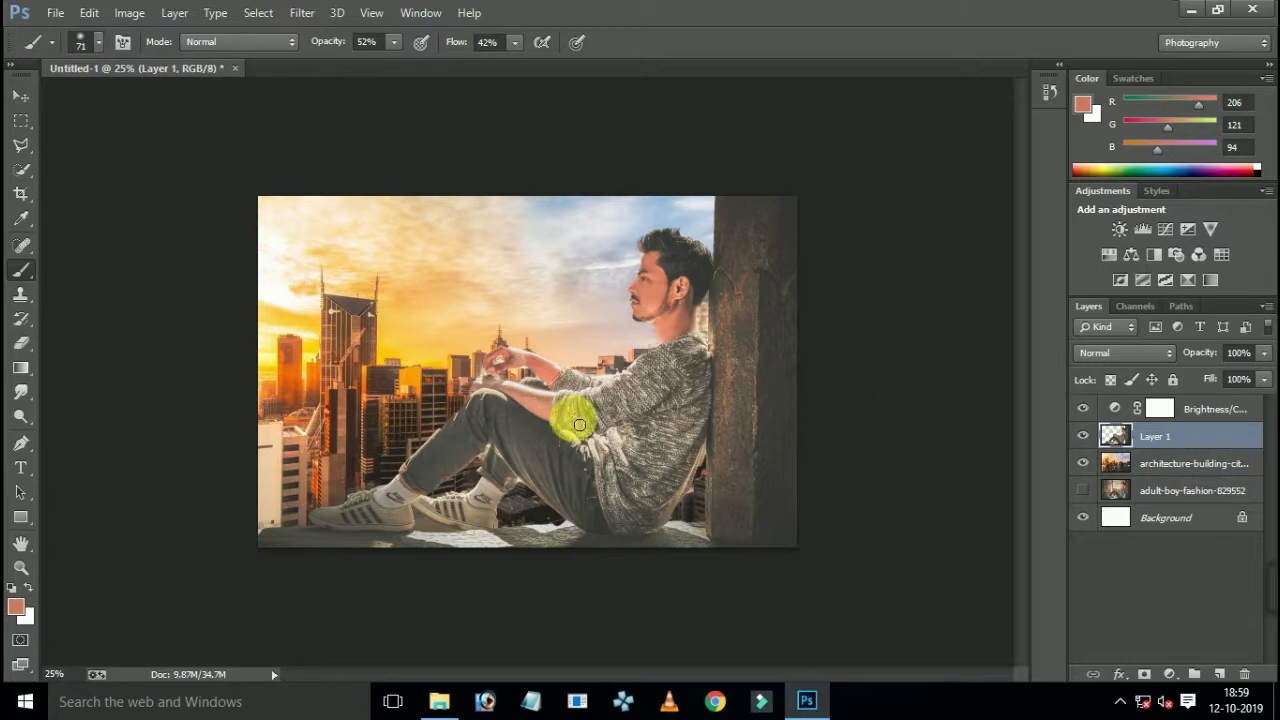
pyautogui.click(1145, 465)
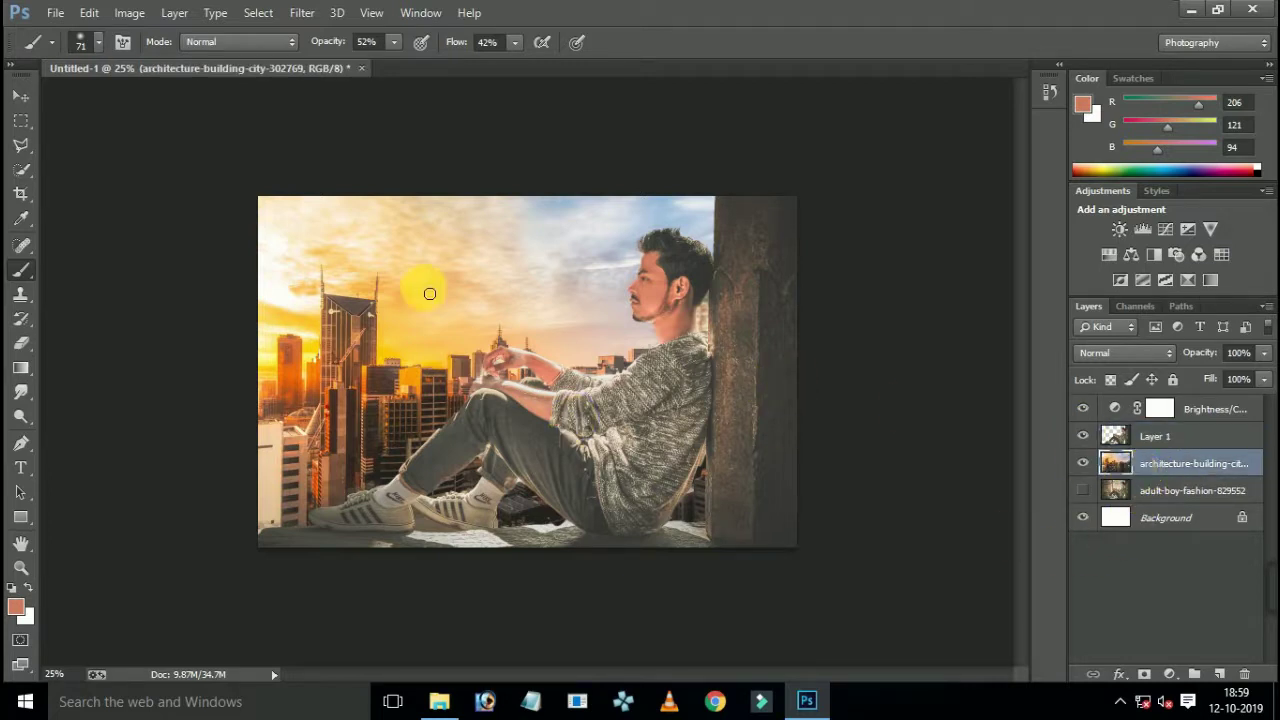
# Free-transform the skyline, scaling and shifting it to fill the canvas, then commit
pyautogui.hotkey('ctrl', 't')
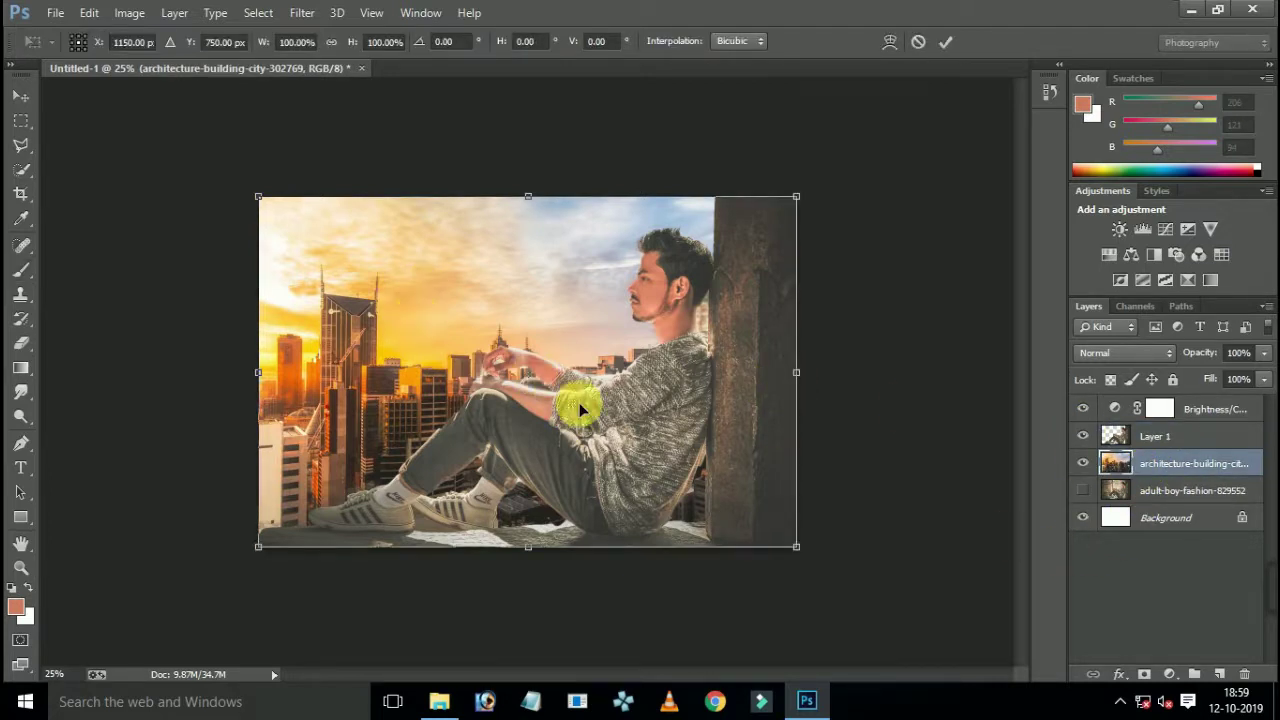
pyautogui.moveTo(795, 555)
pyautogui.mouseDown()
pyautogui.moveTo(748, 486)
pyautogui.moveTo(720, 523)
pyautogui.moveTo(736, 556)
pyautogui.moveTo(829, 651)
pyautogui.moveTo(786, 614)
pyautogui.mouseUp()
pyautogui.moveTo(647, 427); pyautogui.dragTo(607, 311)
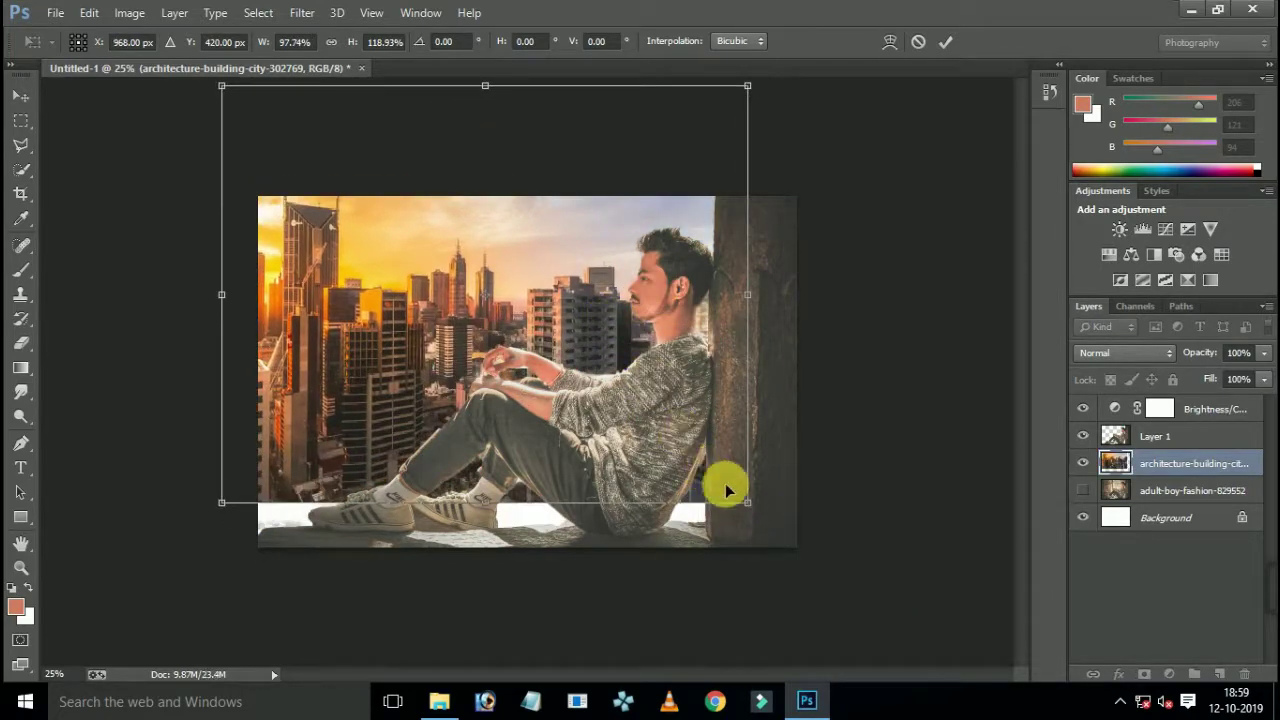
pyautogui.moveTo(760, 517); pyautogui.dragTo(820, 574)
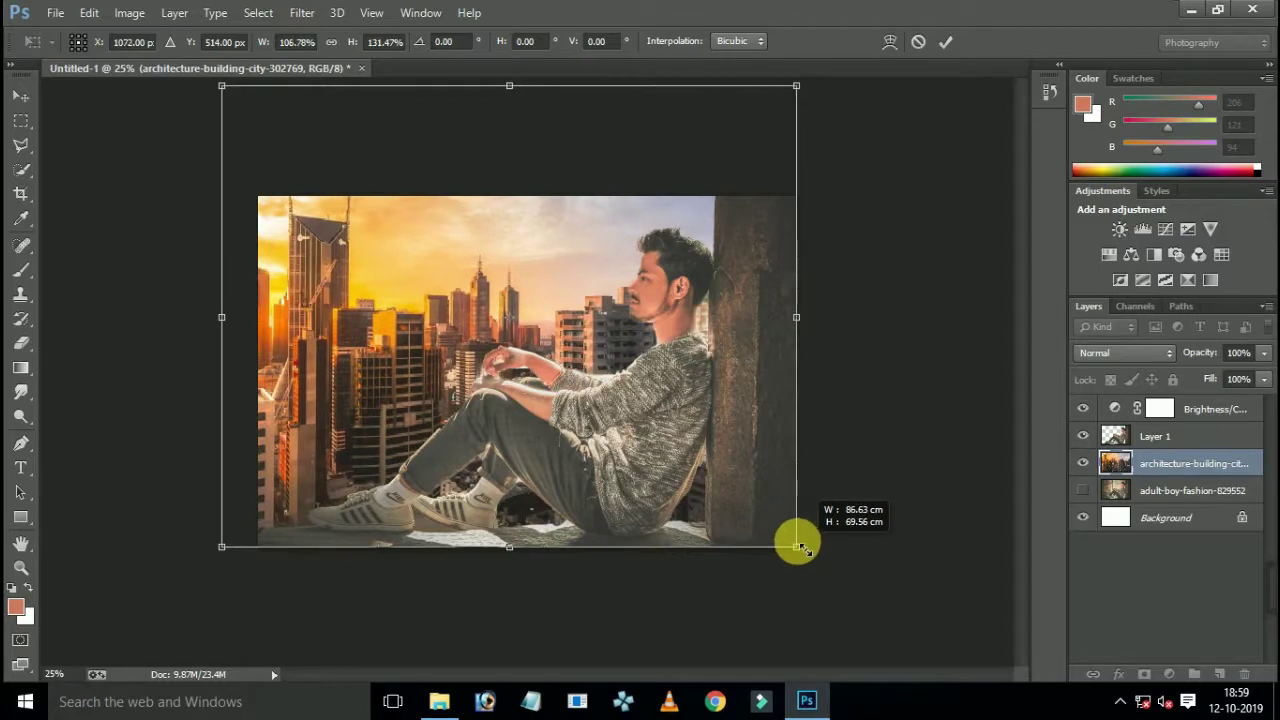
pyautogui.moveTo(806, 549); pyautogui.dragTo(770, 526)
pyautogui.moveTo(523, 369); pyautogui.dragTo(566, 400)
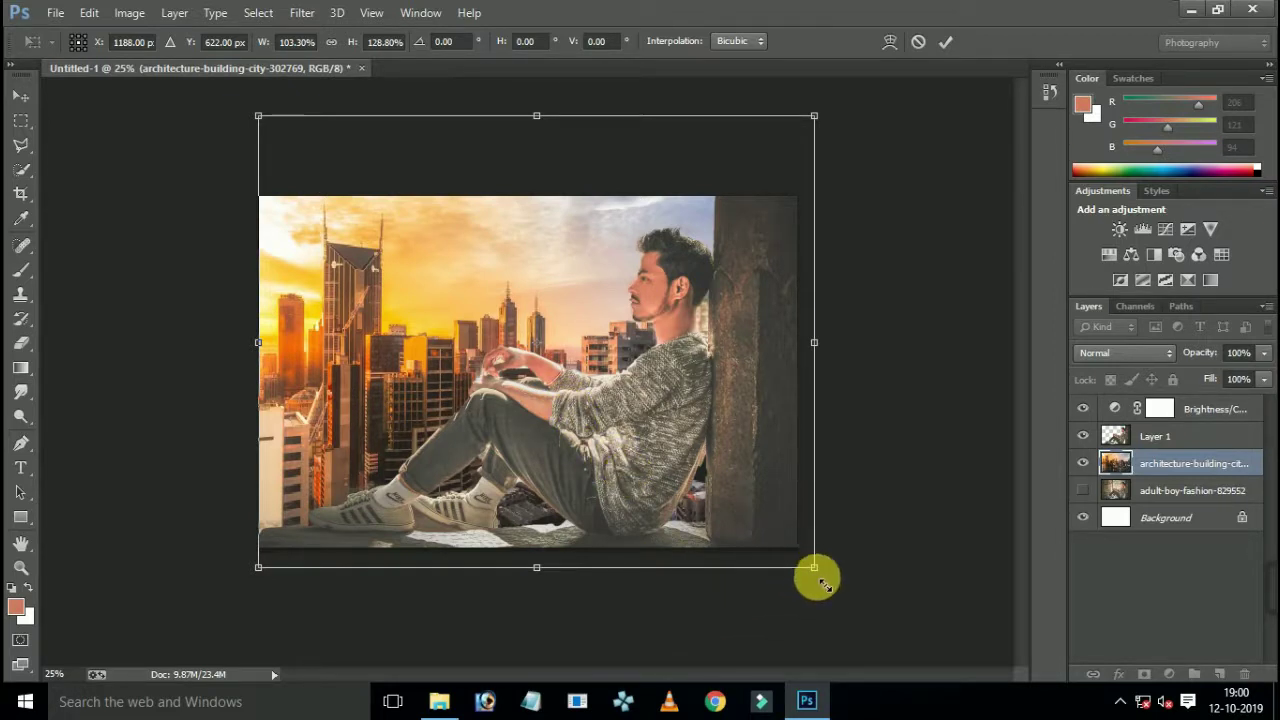
pyautogui.moveTo(818, 580); pyautogui.dragTo(812, 562)
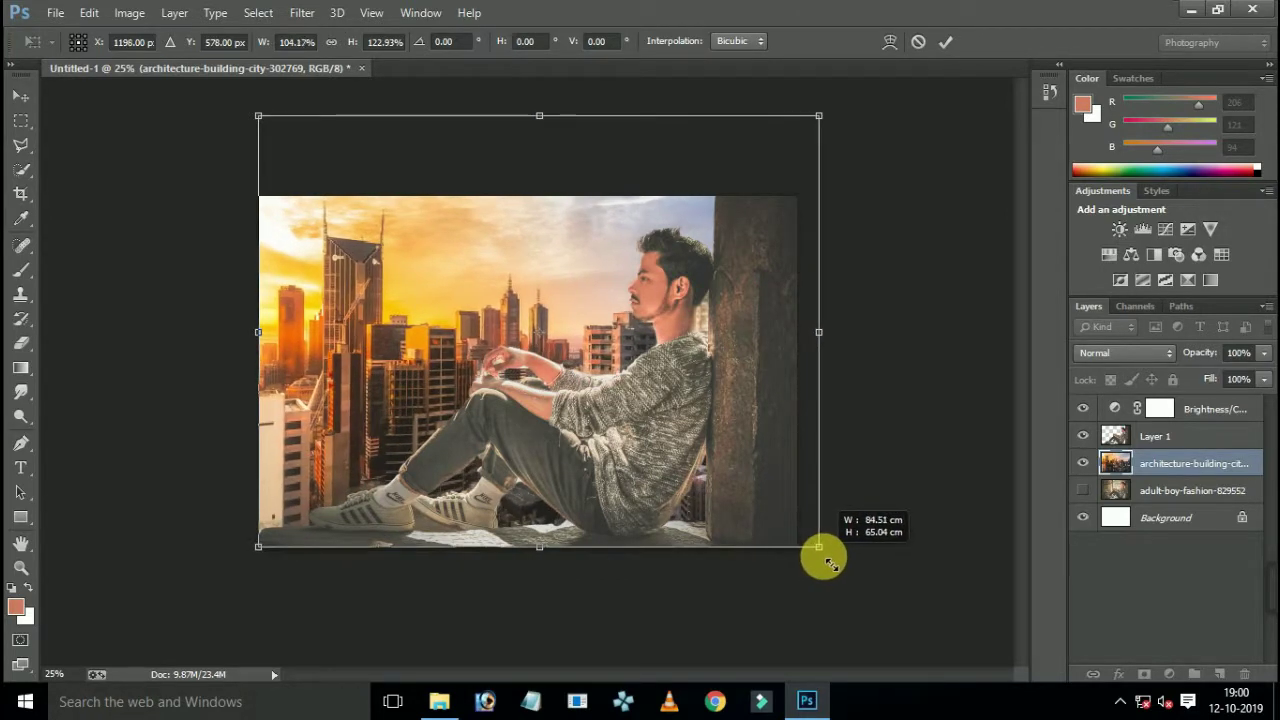
pyautogui.moveTo(812, 562); pyautogui.dragTo(826, 552)
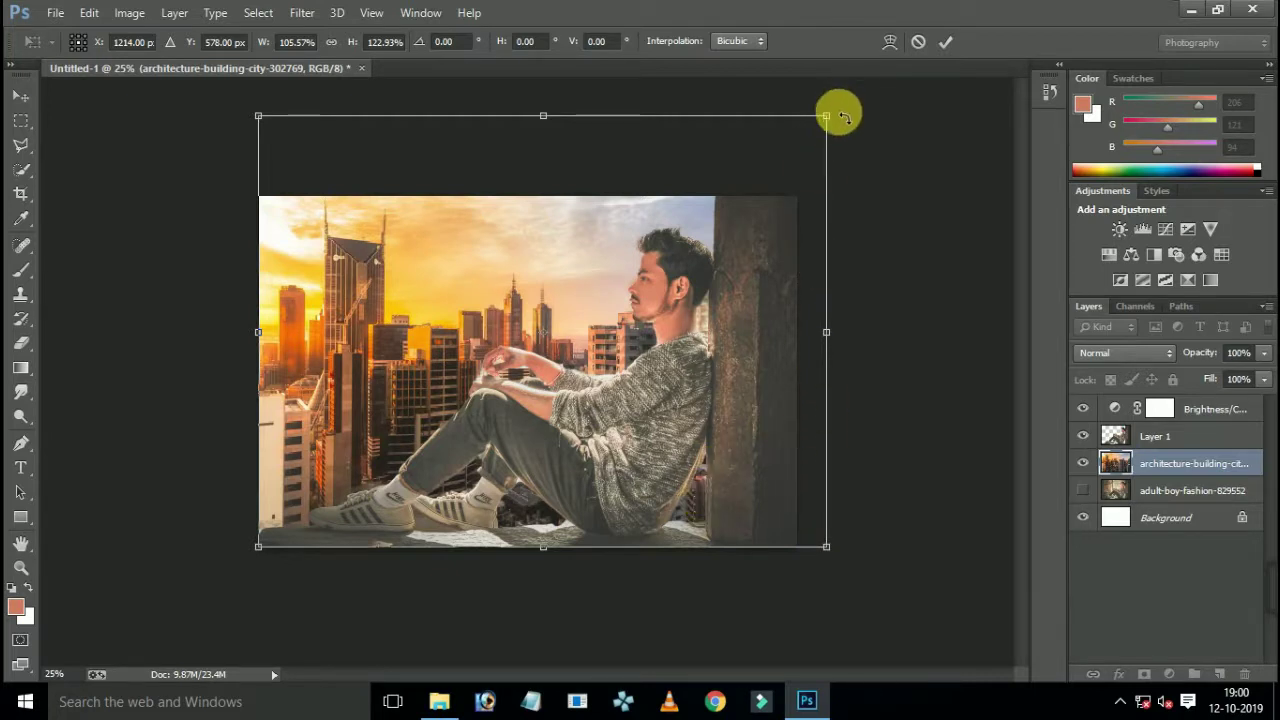
pyautogui.moveTo(828, 117)
pyautogui.mouseDown()
pyautogui.moveTo(797, 163)
pyautogui.moveTo(786, 197)
pyautogui.moveTo(797, 201)
pyautogui.mouseUp()
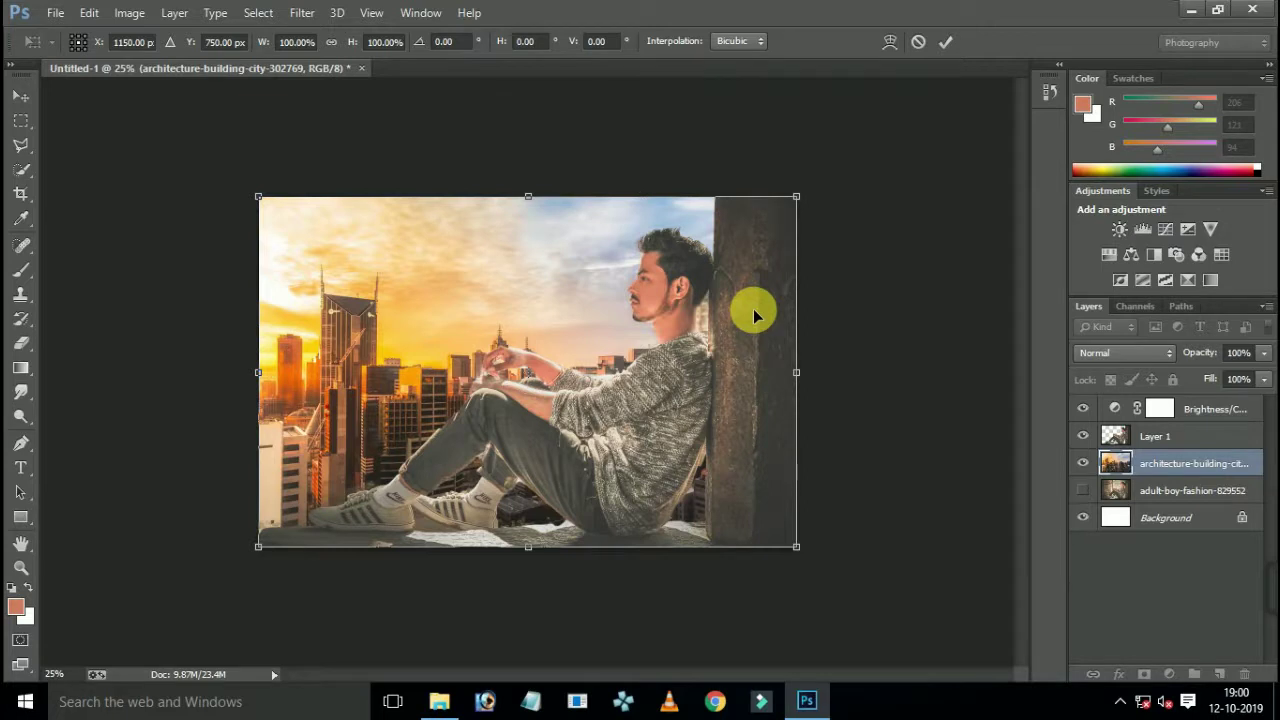
pyautogui.press('Return')
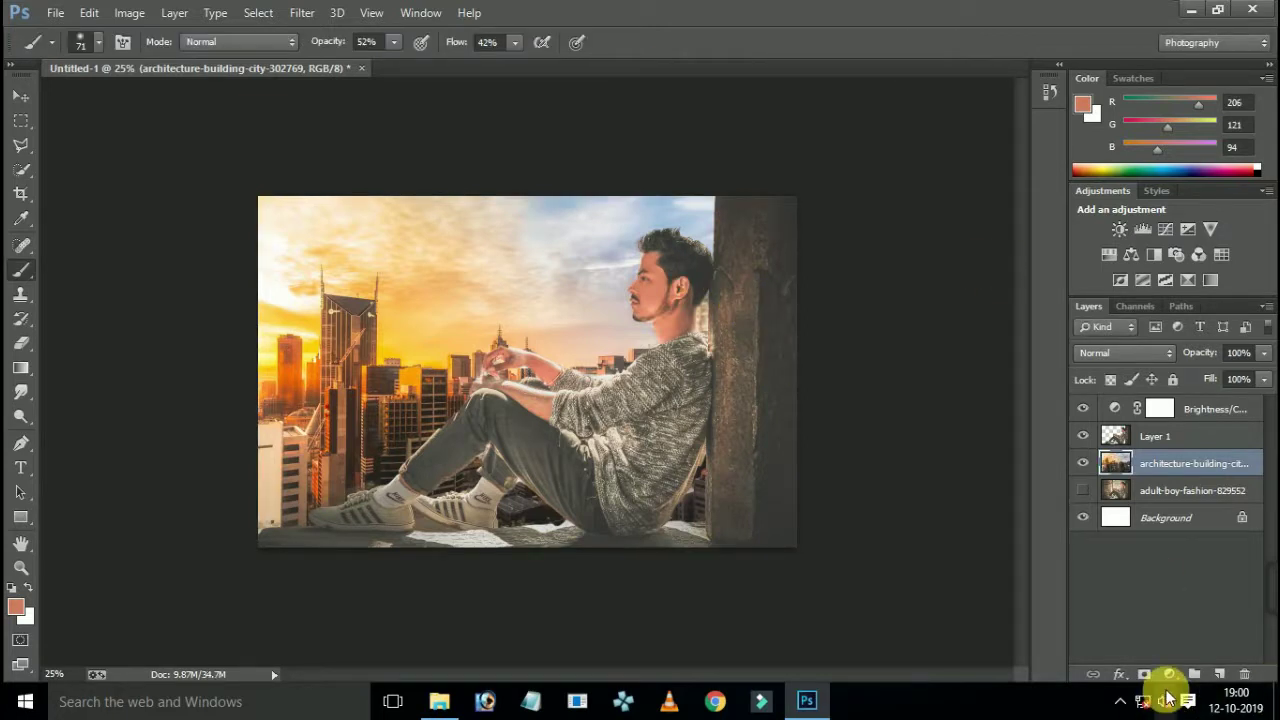
# Add a Hue/Saturation adjustment layer with Hue -20 and Saturation -9 over the city photo
pyautogui.click(1166, 674)
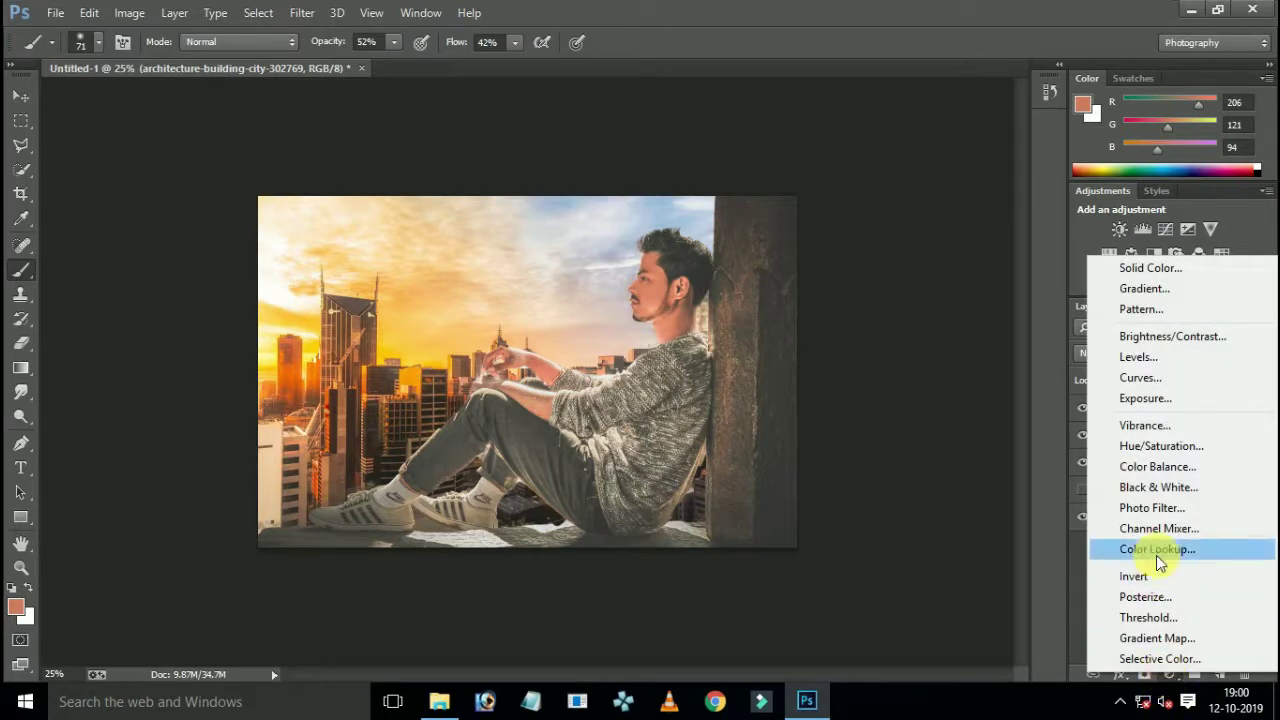
pyautogui.click(1172, 445)
pyautogui.moveTo(880, 128); pyautogui.dragTo(955, 128)
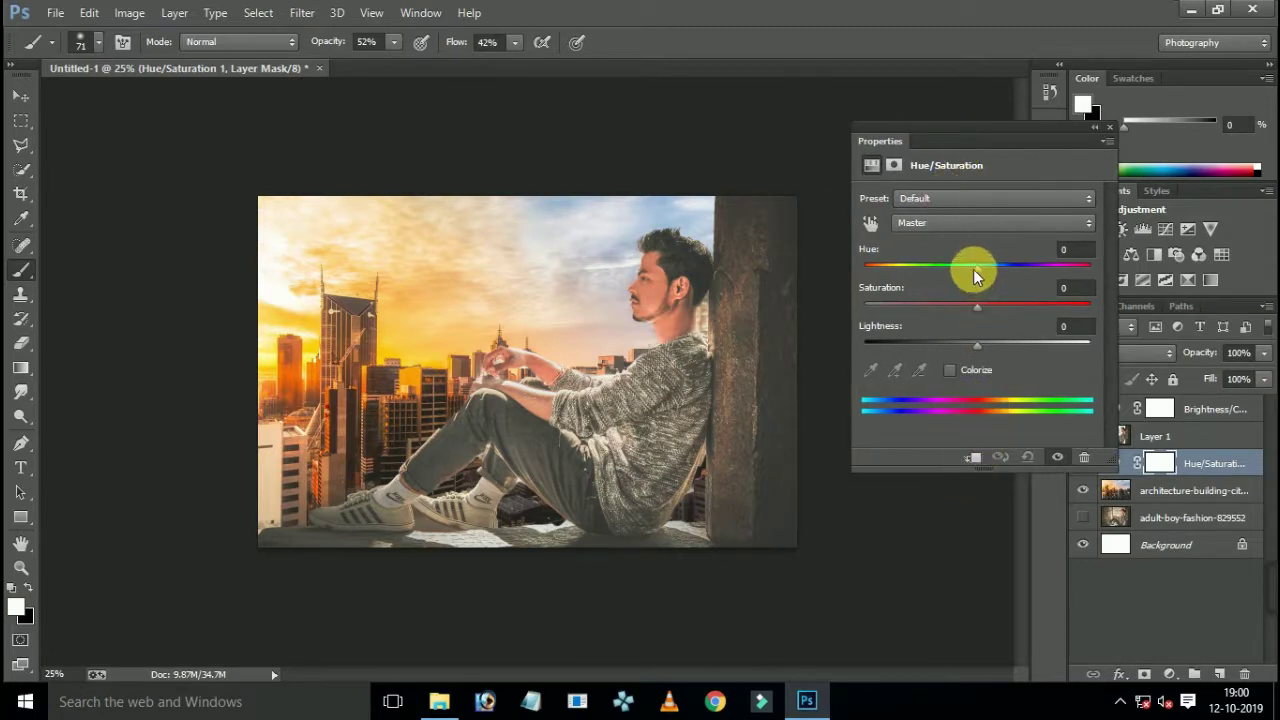
pyautogui.moveTo(973, 269)
pyautogui.mouseDown()
pyautogui.moveTo(1005, 273)
pyautogui.moveTo(869, 277)
pyautogui.moveTo(1043, 289)
pyautogui.moveTo(941, 327)
pyautogui.moveTo(1030, 308)
pyautogui.moveTo(947, 318)
pyautogui.moveTo(967, 318)
pyautogui.mouseUp()
pyautogui.moveTo(946, 263)
pyautogui.mouseDown()
pyautogui.moveTo(1020, 271)
pyautogui.moveTo(959, 291)
pyautogui.mouseUp()
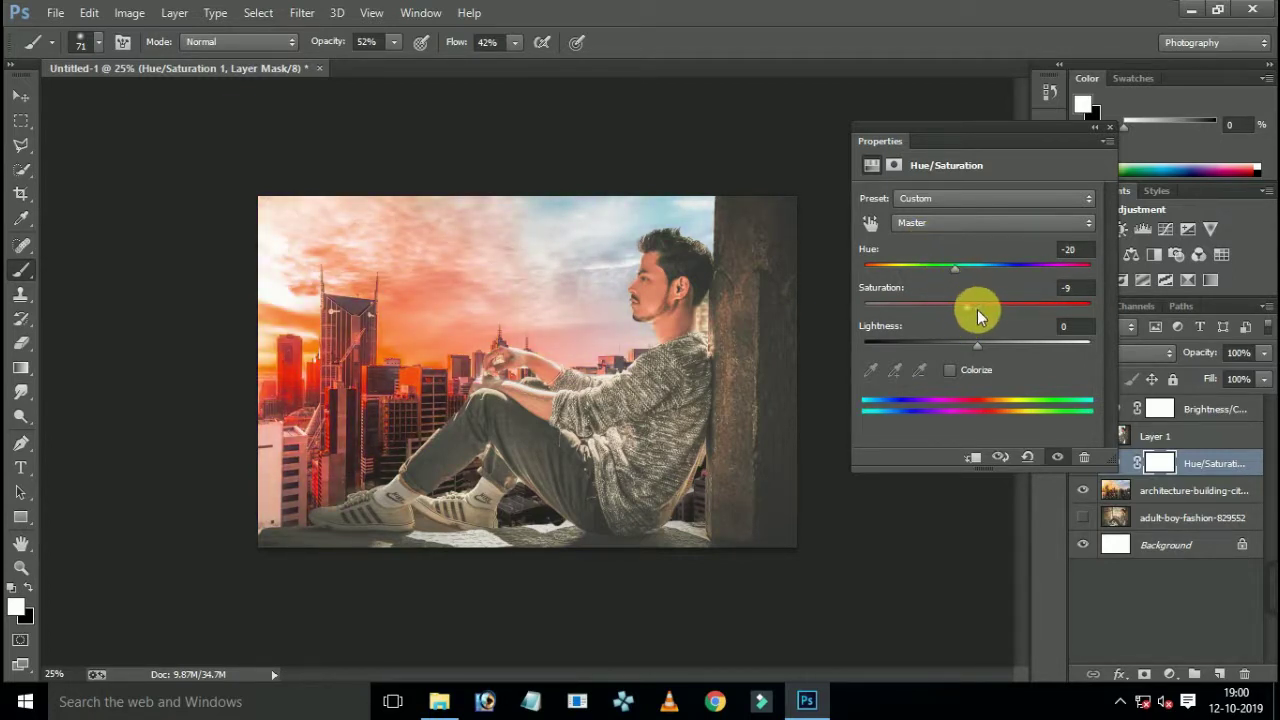
pyautogui.click(1094, 127)
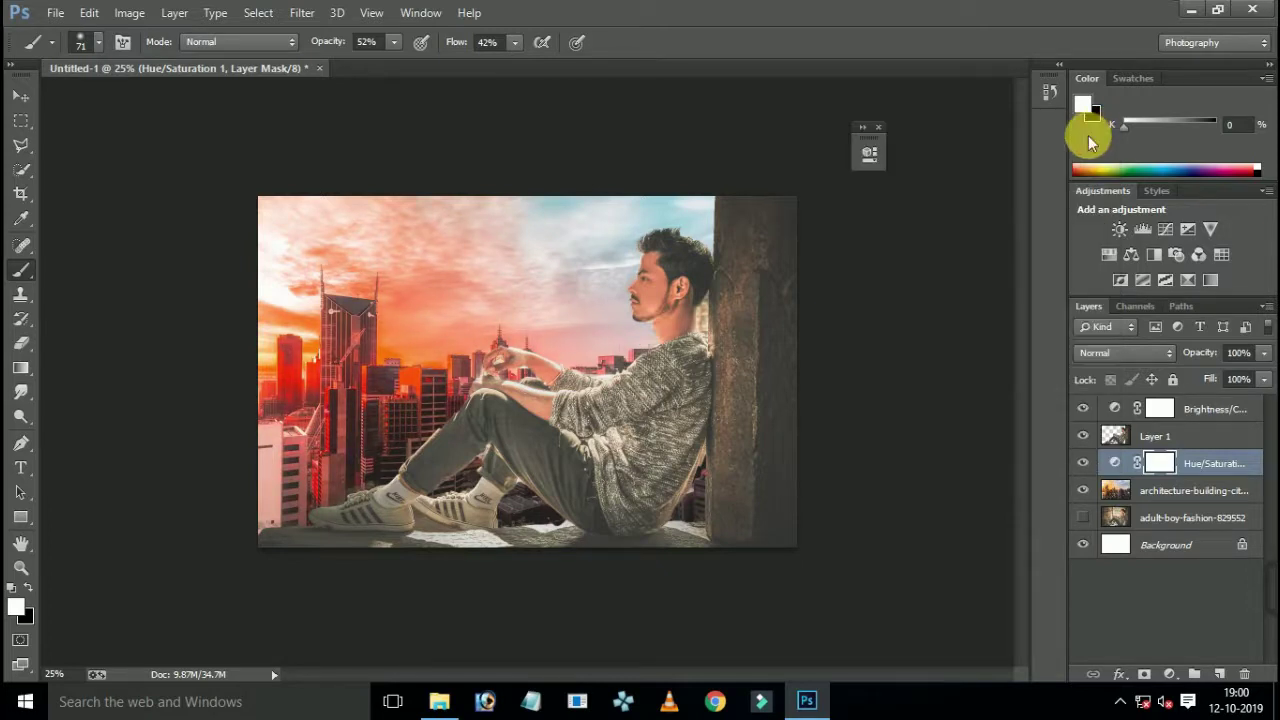
# Stamp visible layers into Layer 2 and Camera Raw grade it: Temperature -28, Tint +13, Exposure -0.15
pyautogui.click(885, 128)
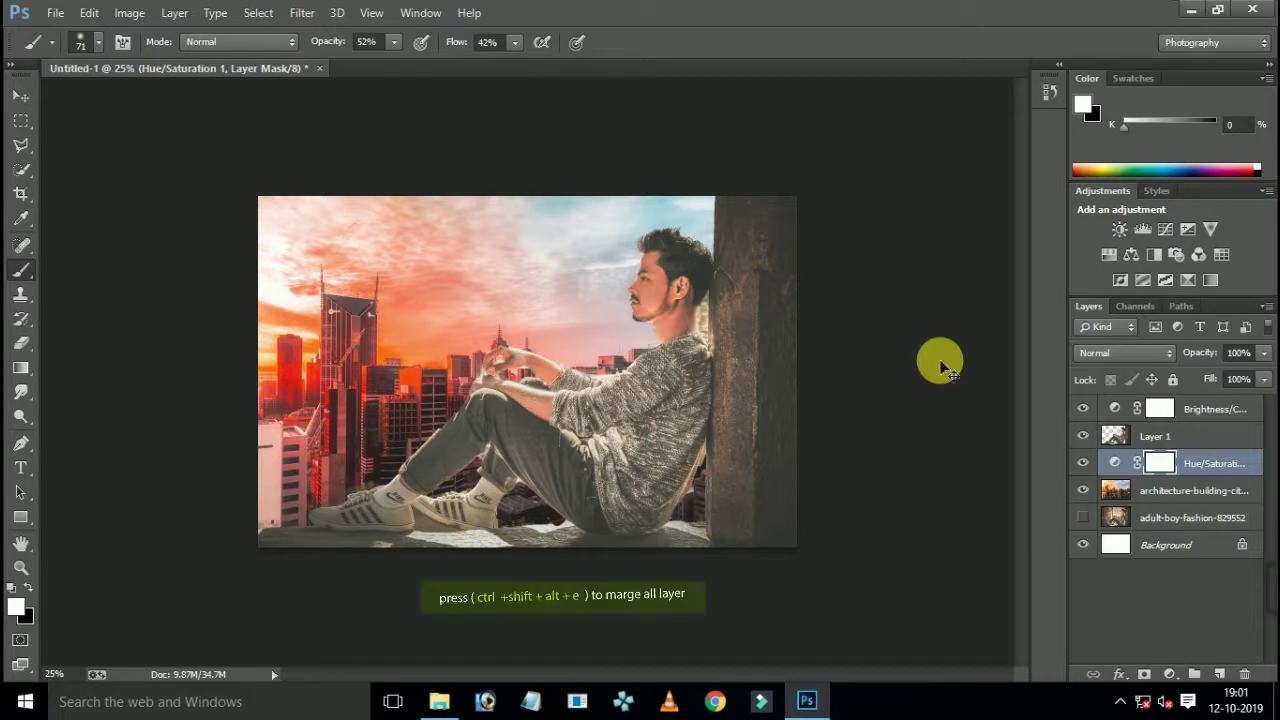
pyautogui.hotkey('ctrl', 'shift', 'alt', 'e')
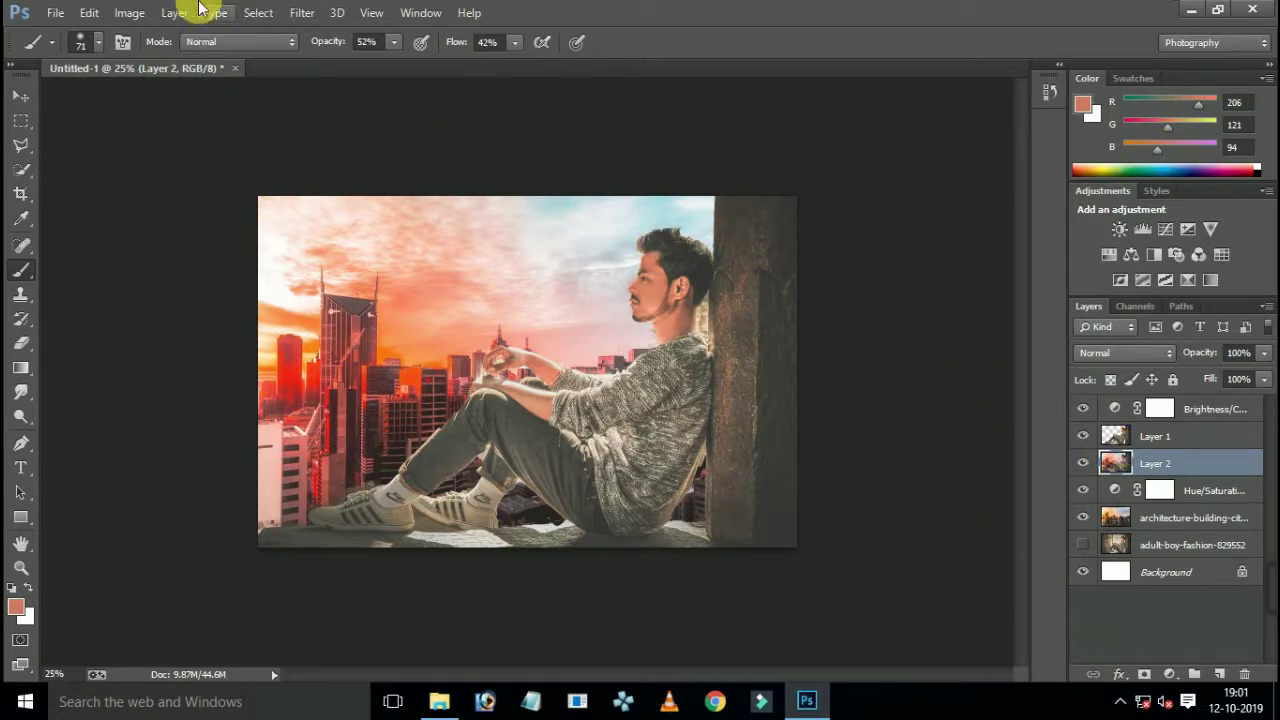
pyautogui.click(302, 12)
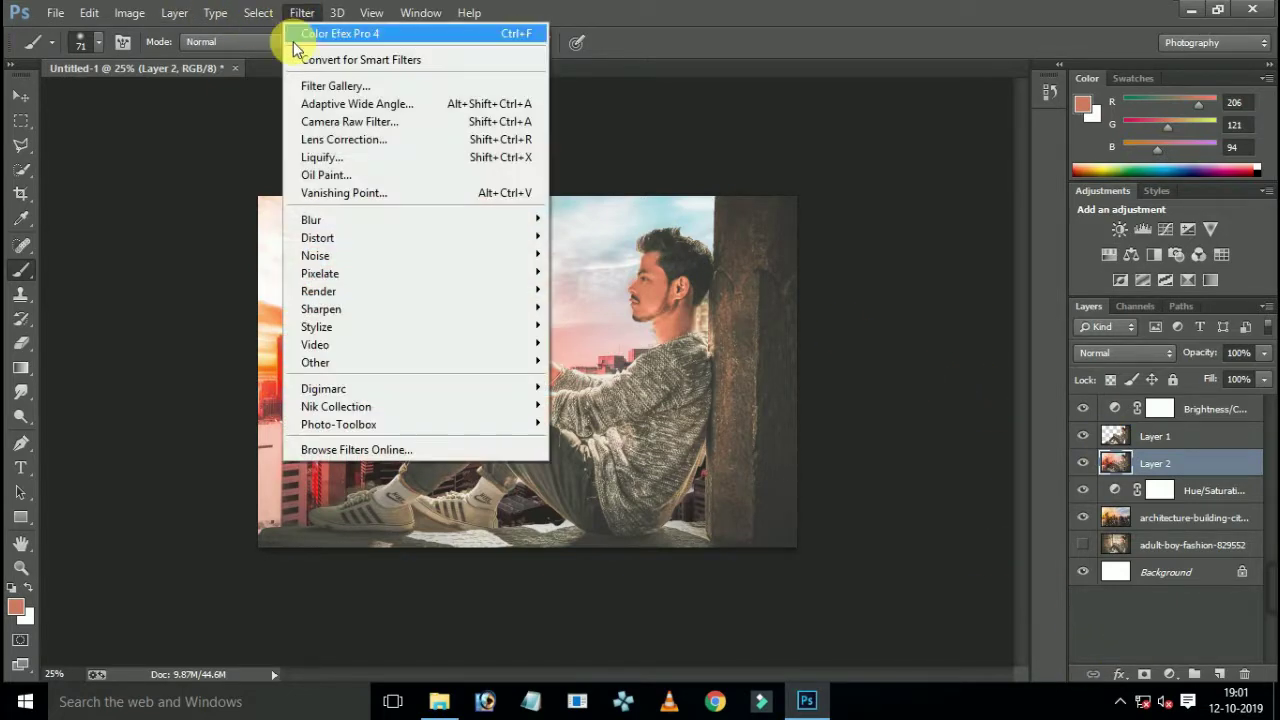
pyautogui.click(361, 121)
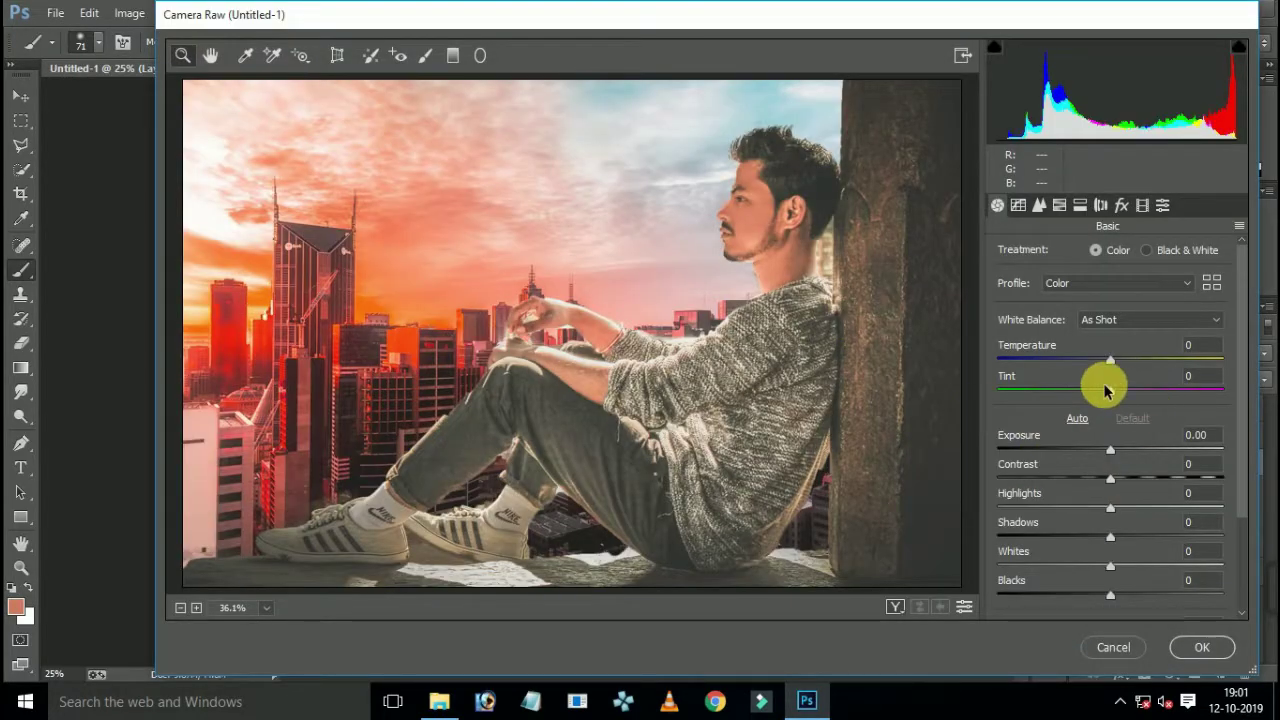
pyautogui.moveTo(1111, 363)
pyautogui.mouseDown()
pyautogui.moveTo(1118, 372)
pyautogui.moveTo(1080, 370)
pyautogui.mouseUp()
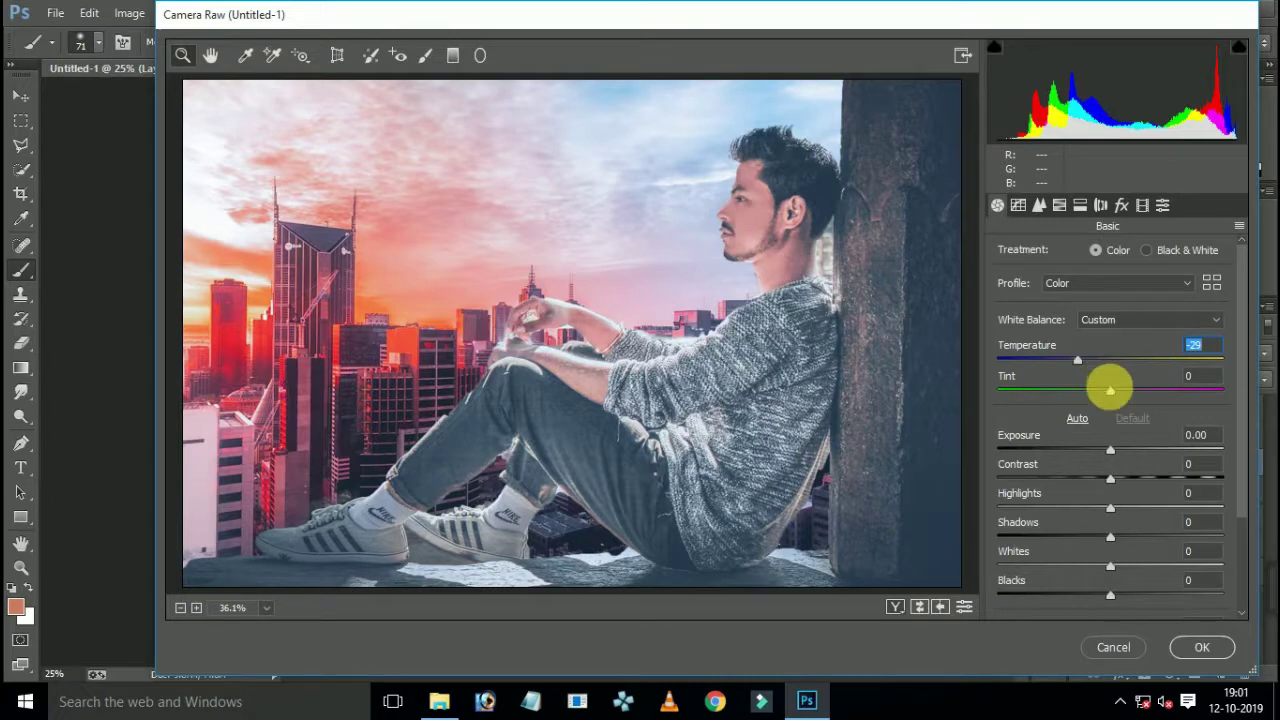
pyautogui.moveTo(1113, 398)
pyautogui.mouseDown()
pyautogui.moveTo(1145, 400)
pyautogui.moveTo(1122, 403)
pyautogui.mouseUp()
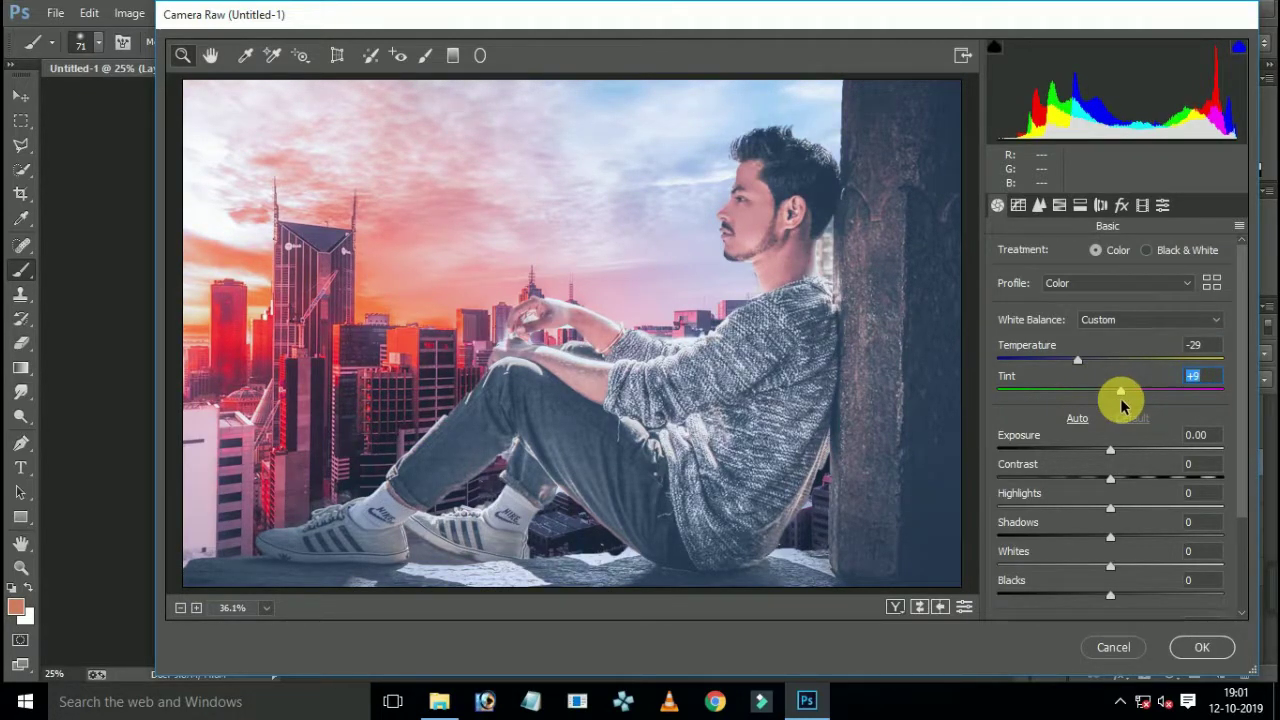
pyautogui.moveTo(1079, 366)
pyautogui.mouseDown()
pyautogui.moveTo(1070, 374)
pyautogui.moveTo(1110, 404)
pyautogui.moveTo(1171, 400)
pyautogui.moveTo(1129, 409)
pyautogui.mouseUp()
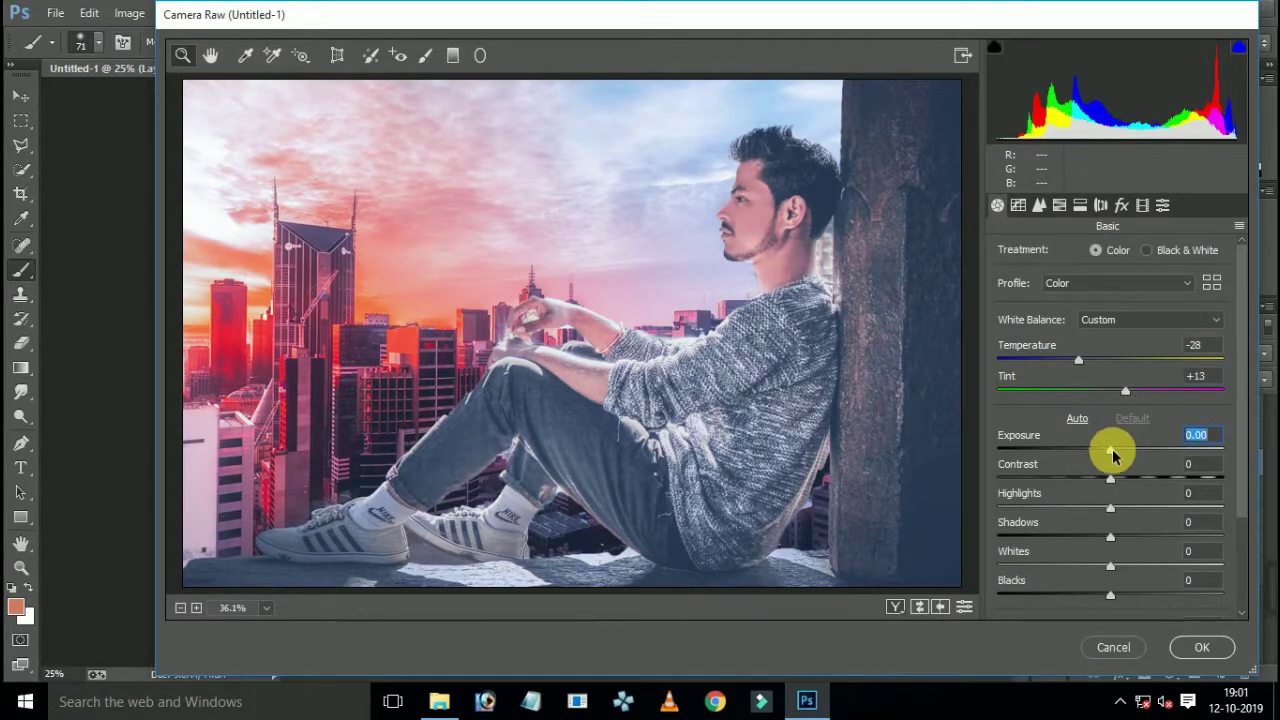
pyautogui.moveTo(1113, 455); pyautogui.dragTo(1118, 490)
pyautogui.click(1111, 484)
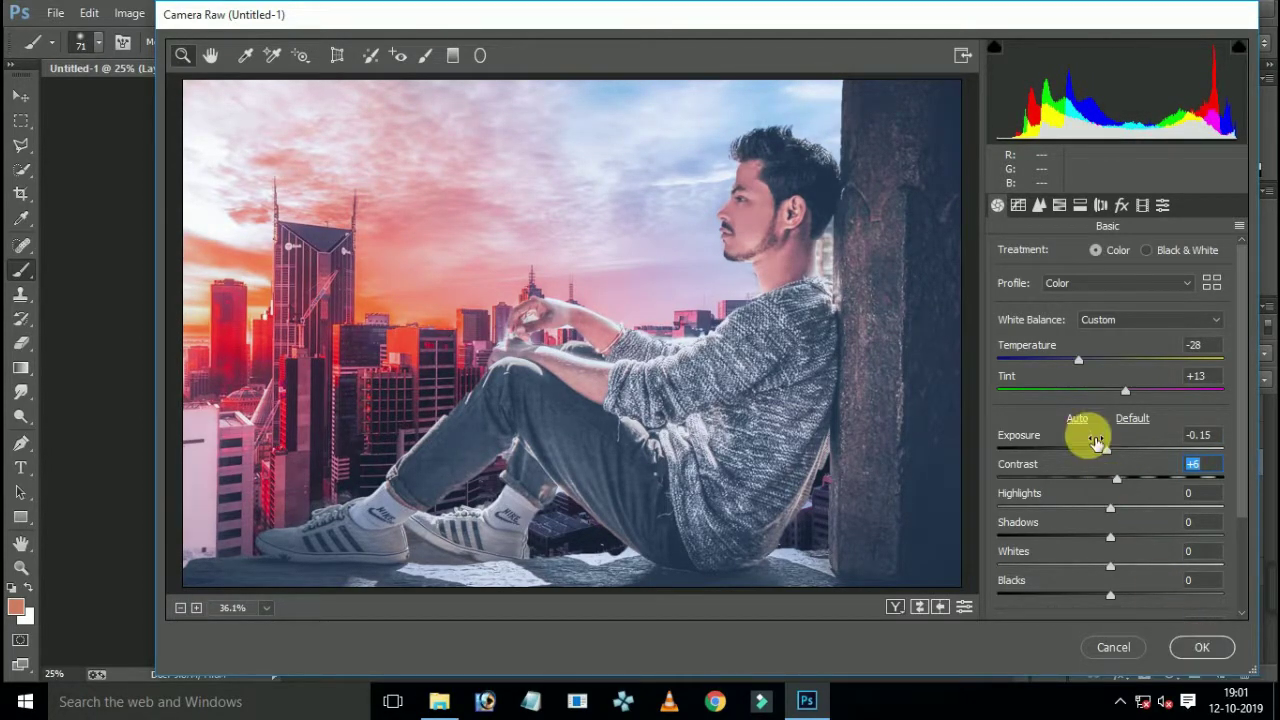
pyautogui.click(1200, 647)
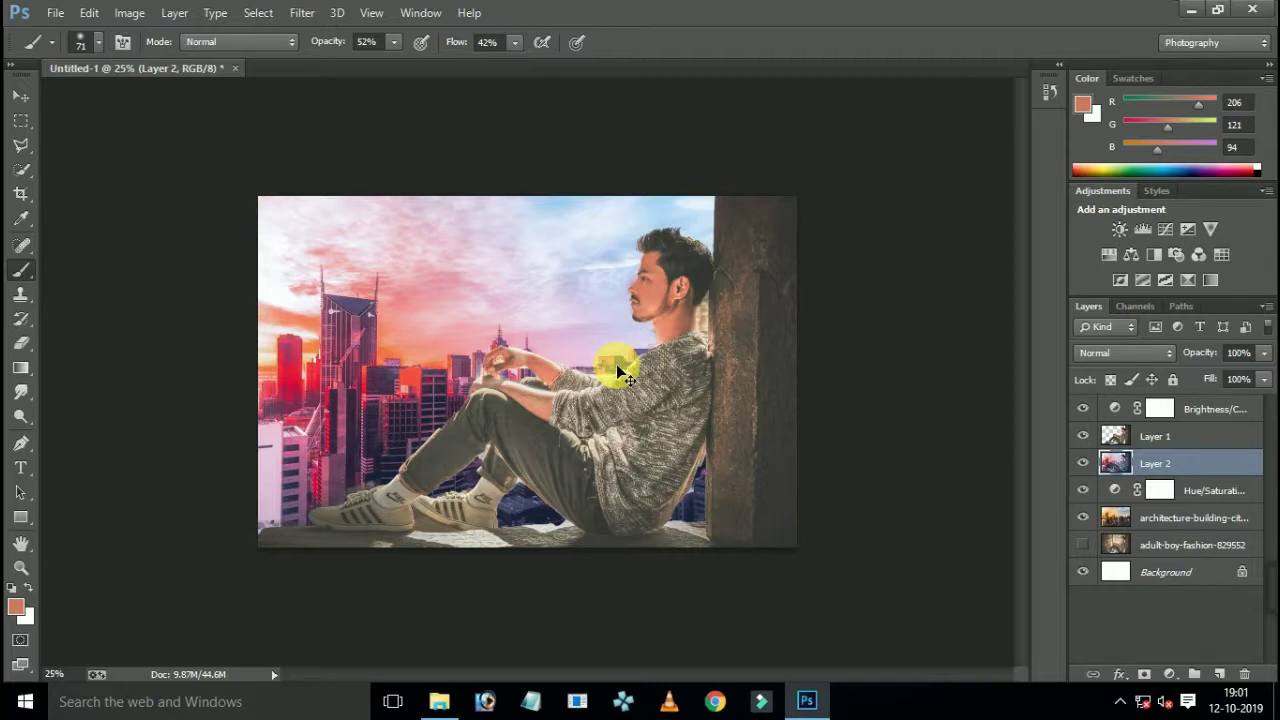
# Duplicate Layer 2 and launch Color Efex Pro 4 on the copy
pyautogui.hotkey('ctrl', 'j')
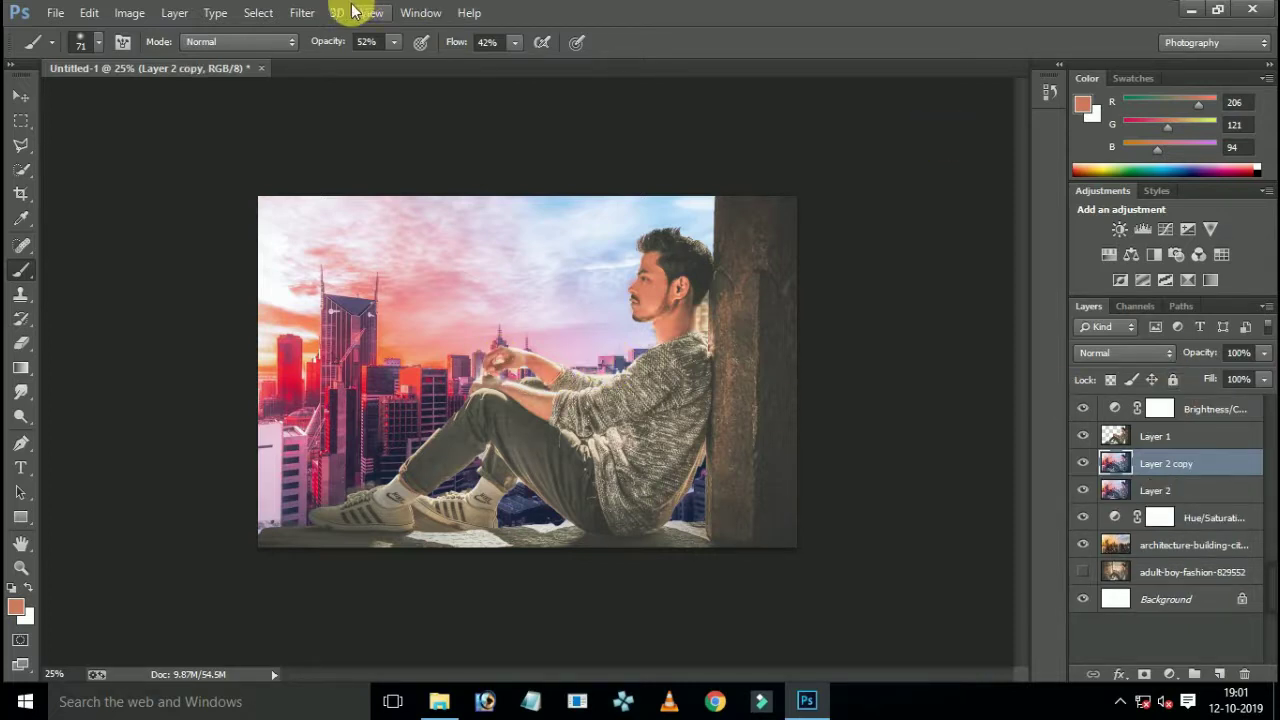
pyautogui.click(300, 13)
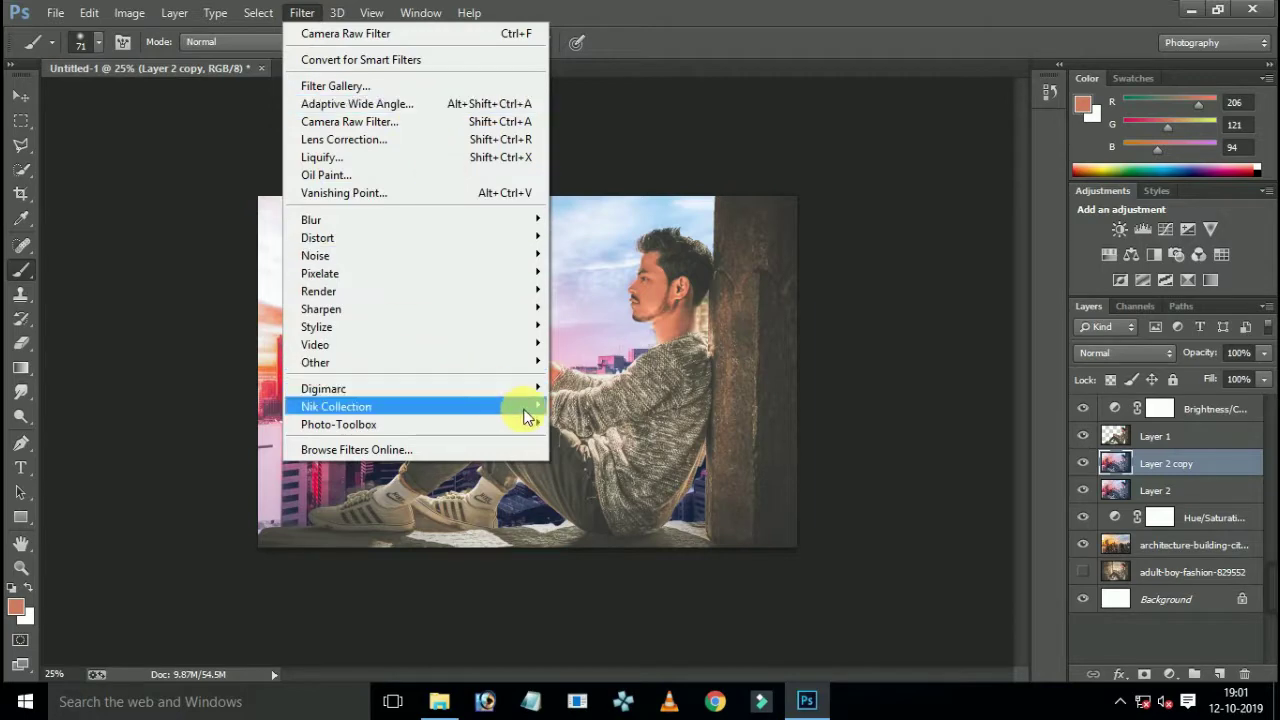
pyautogui.moveTo(336, 406)
pyautogui.click(598, 405)
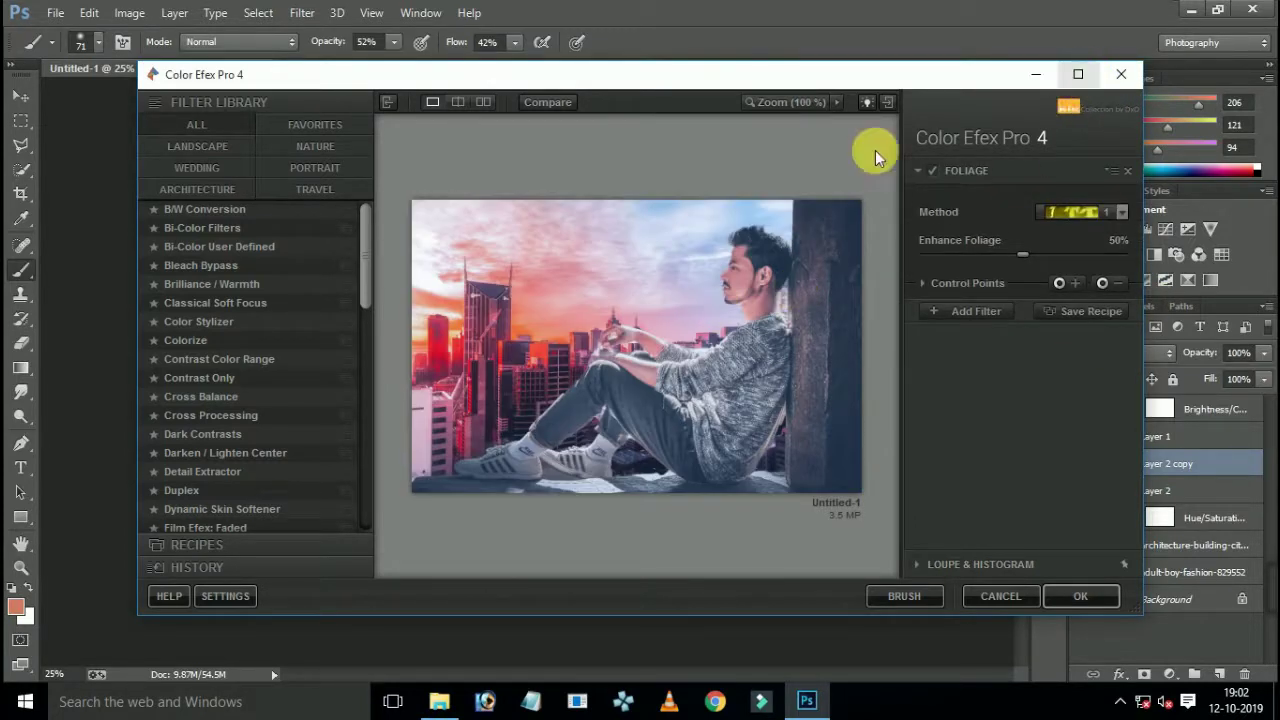
# Preview filters from Darken/Lighten Center through Film Efex, Foliage, Graduated Fog to Indian Summer
pyautogui.scroll(-3, 200, 357)
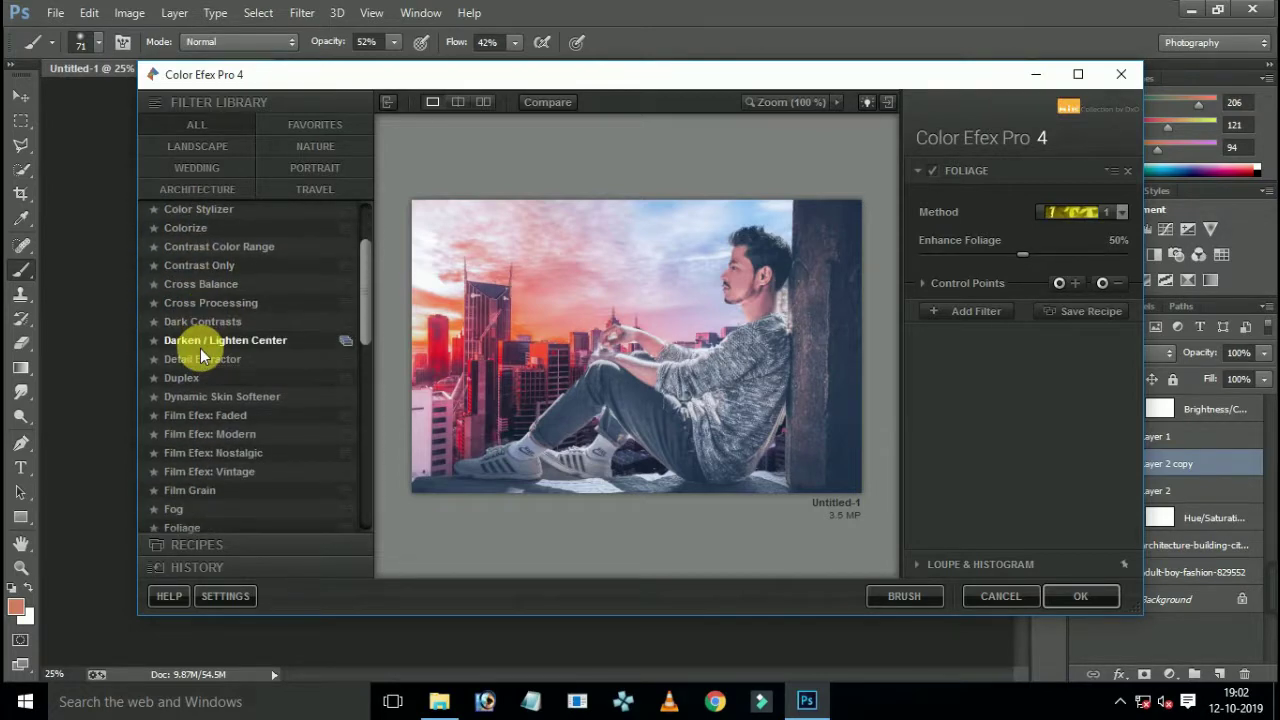
pyautogui.click(201, 345)
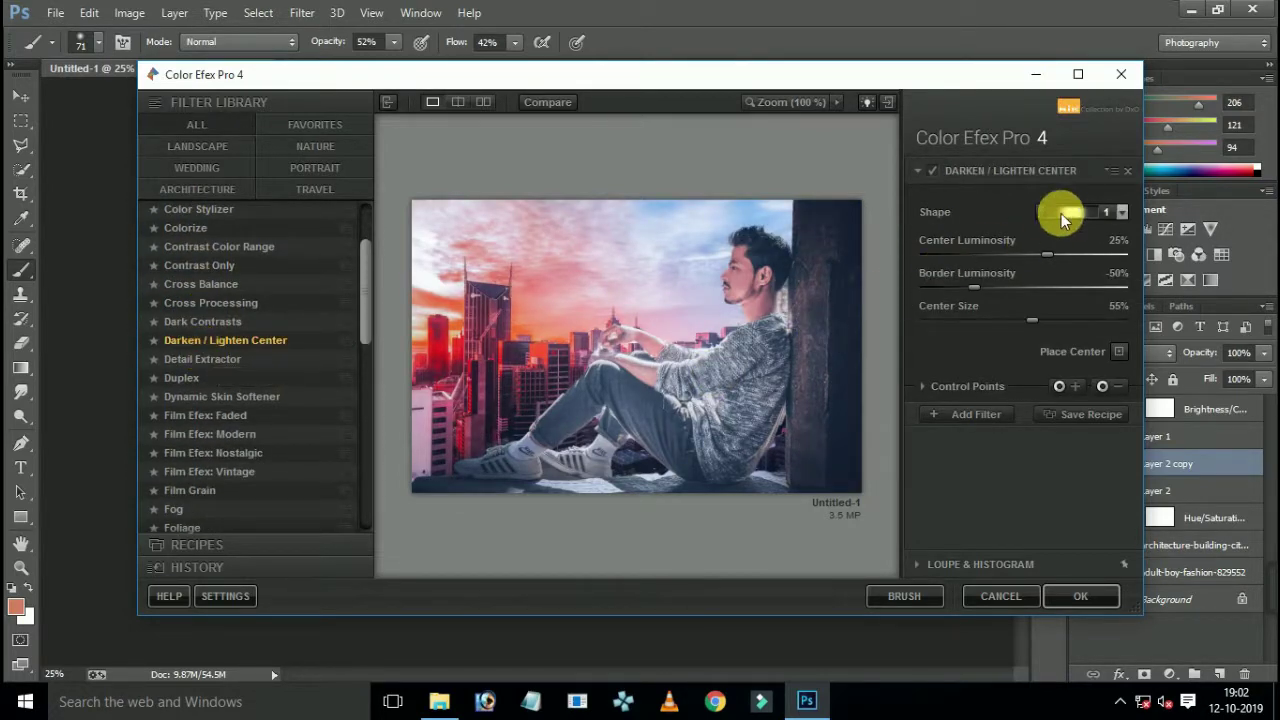
pyautogui.click(215, 360)
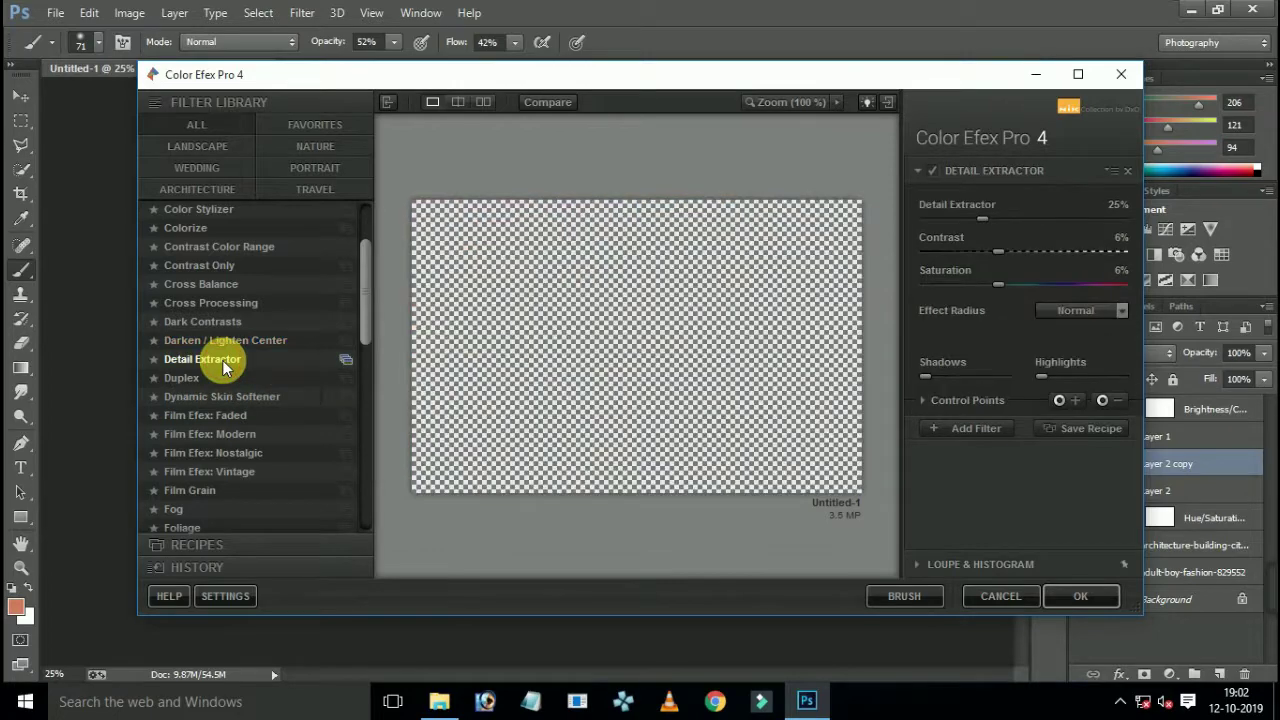
pyautogui.click(209, 417)
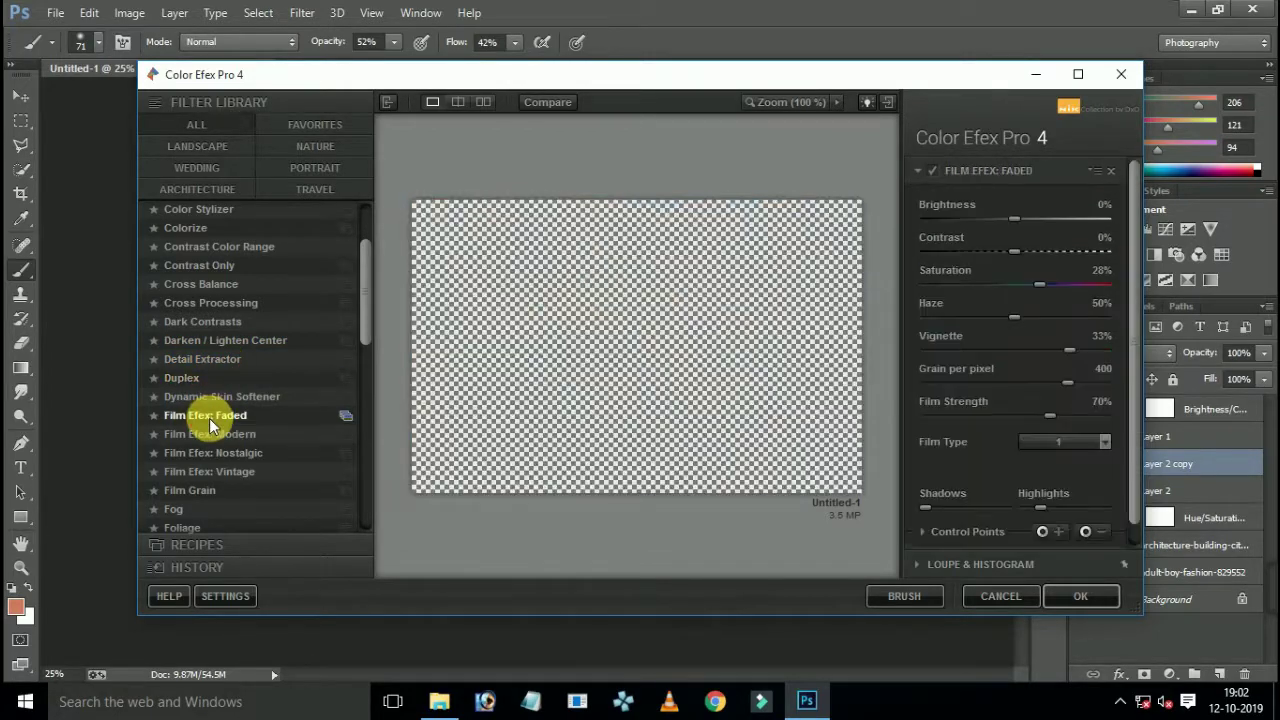
pyautogui.scroll(-1, 208, 421)
pyautogui.click(208, 421)
pyautogui.scroll(-1, 208, 421)
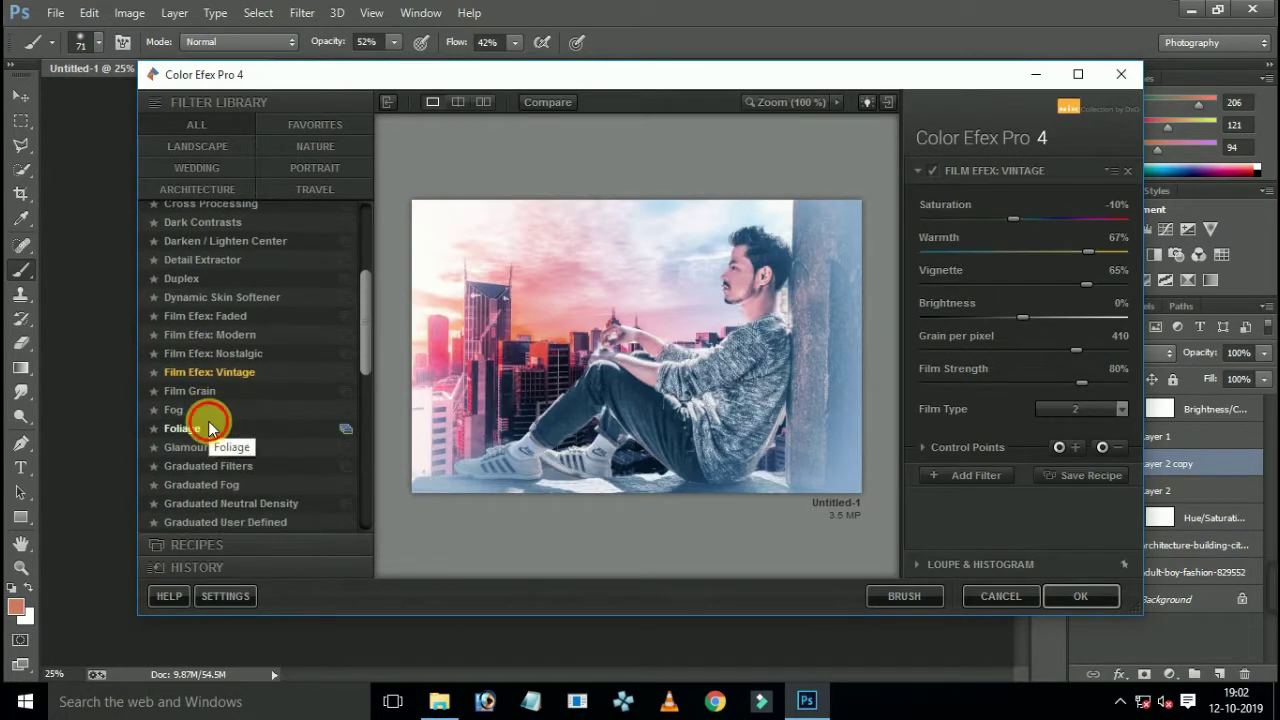
pyautogui.click(208, 421)
pyautogui.scroll(-1, 208, 421)
pyautogui.click(208, 428)
pyautogui.scroll(-1, 208, 428)
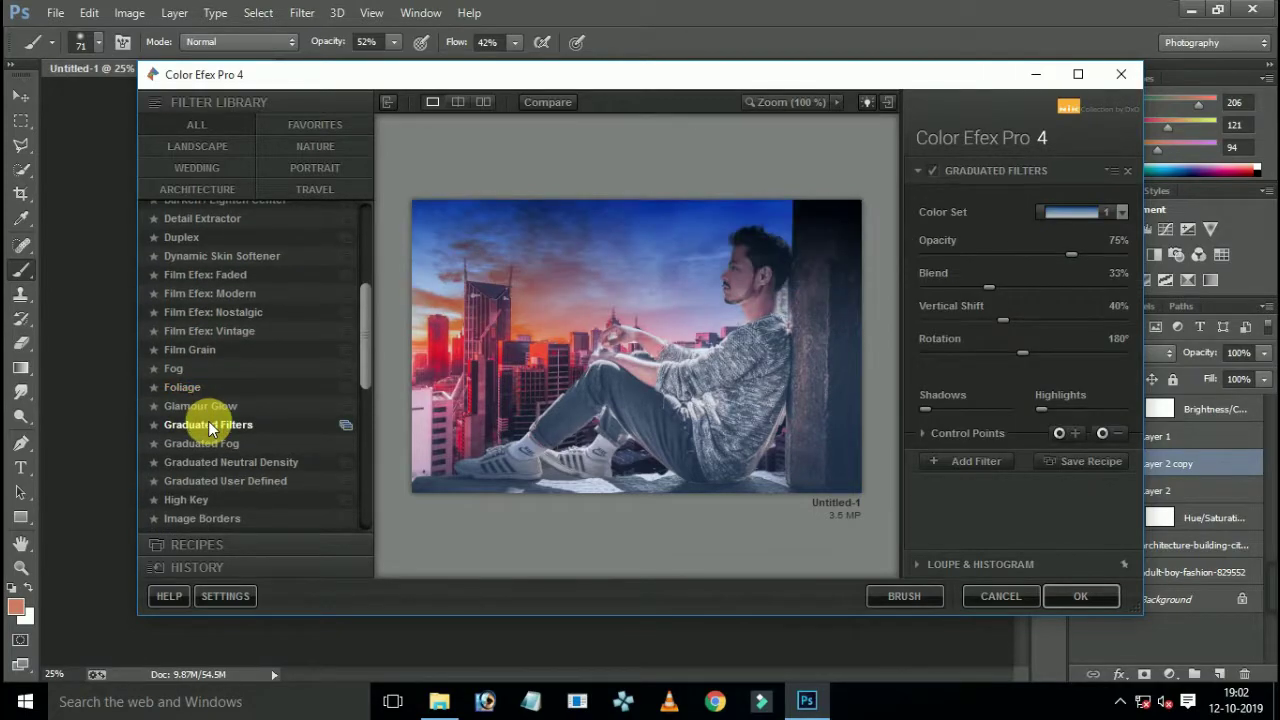
pyautogui.click(208, 428)
pyautogui.scroll(-2, 208, 421)
pyautogui.click(208, 421)
pyautogui.scroll(-1, 208, 421)
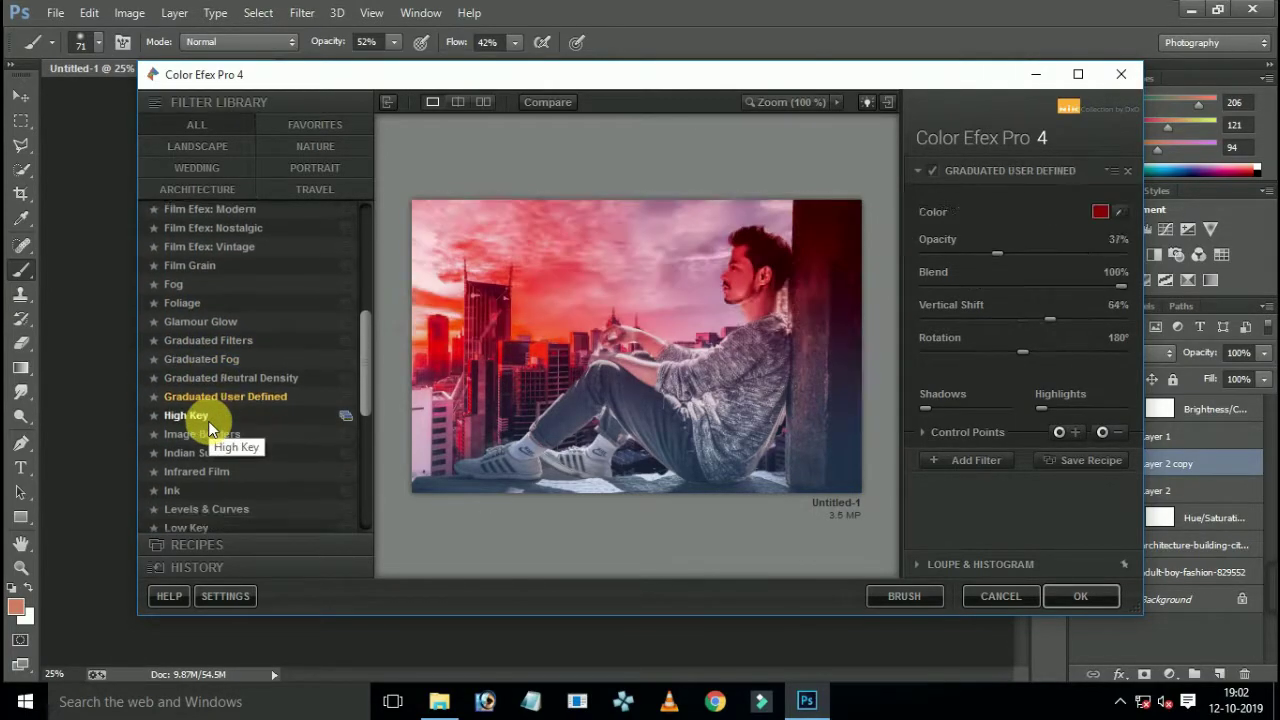
pyautogui.scroll(-2, 208, 421)
pyautogui.click(208, 421)
pyautogui.scroll(-1, 208, 421)
# Preview Film Efex: Modern and Duplex; set Detail Extractor contrast 6% and Skin Softener Color Reach 45%
pyautogui.scroll(2, 208, 421)
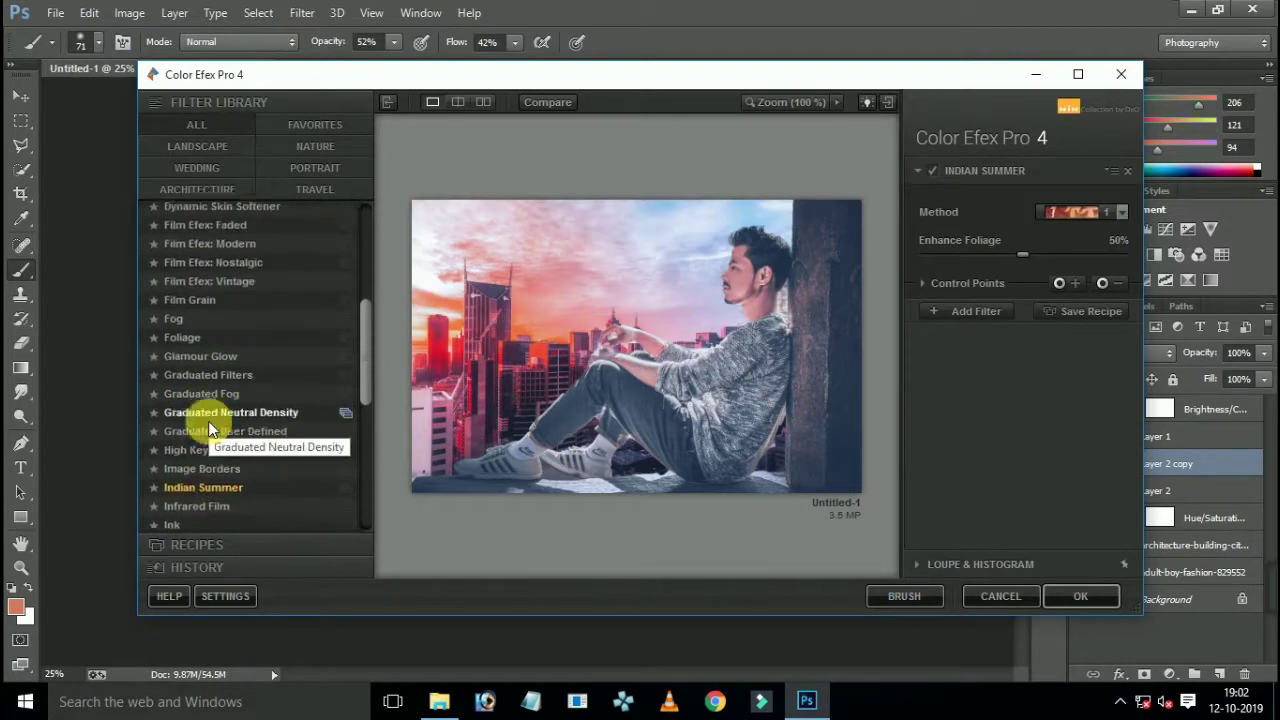
pyautogui.scroll(1, 213, 316)
pyautogui.click(200, 292)
pyautogui.scroll(1, 199, 290)
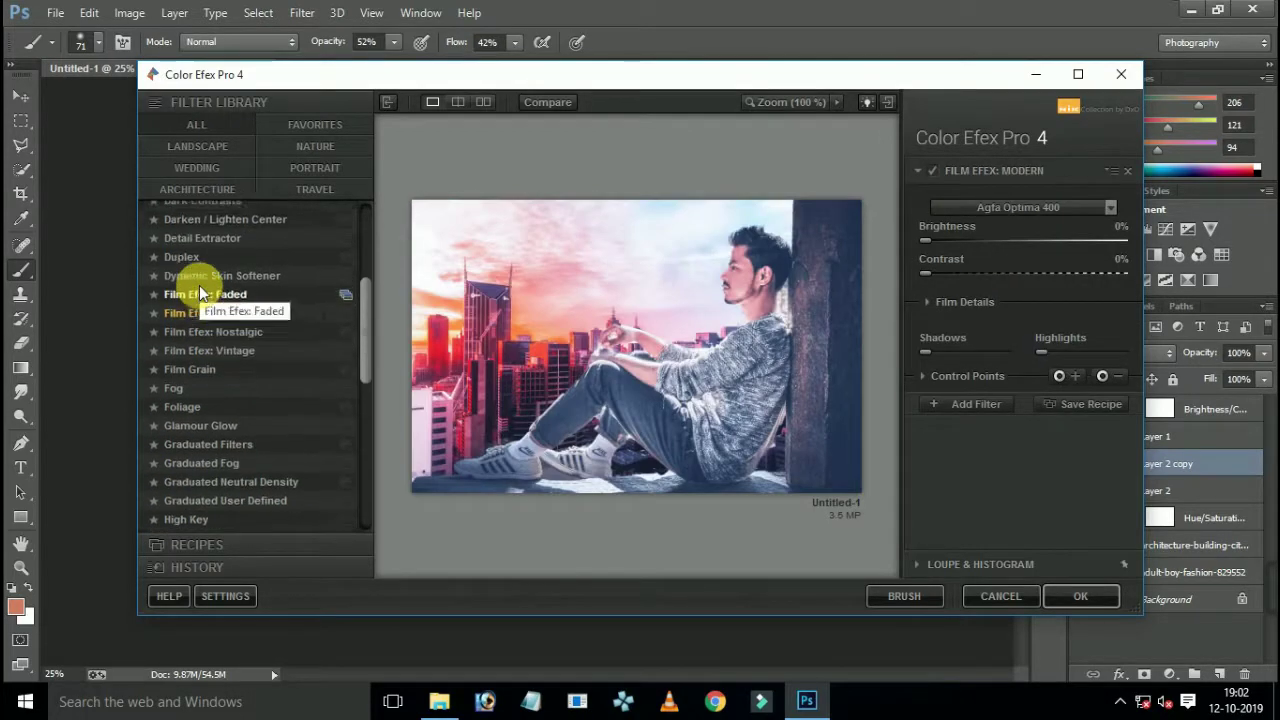
pyautogui.scroll(2, 199, 290)
pyautogui.click(199, 292)
pyautogui.click(195, 275)
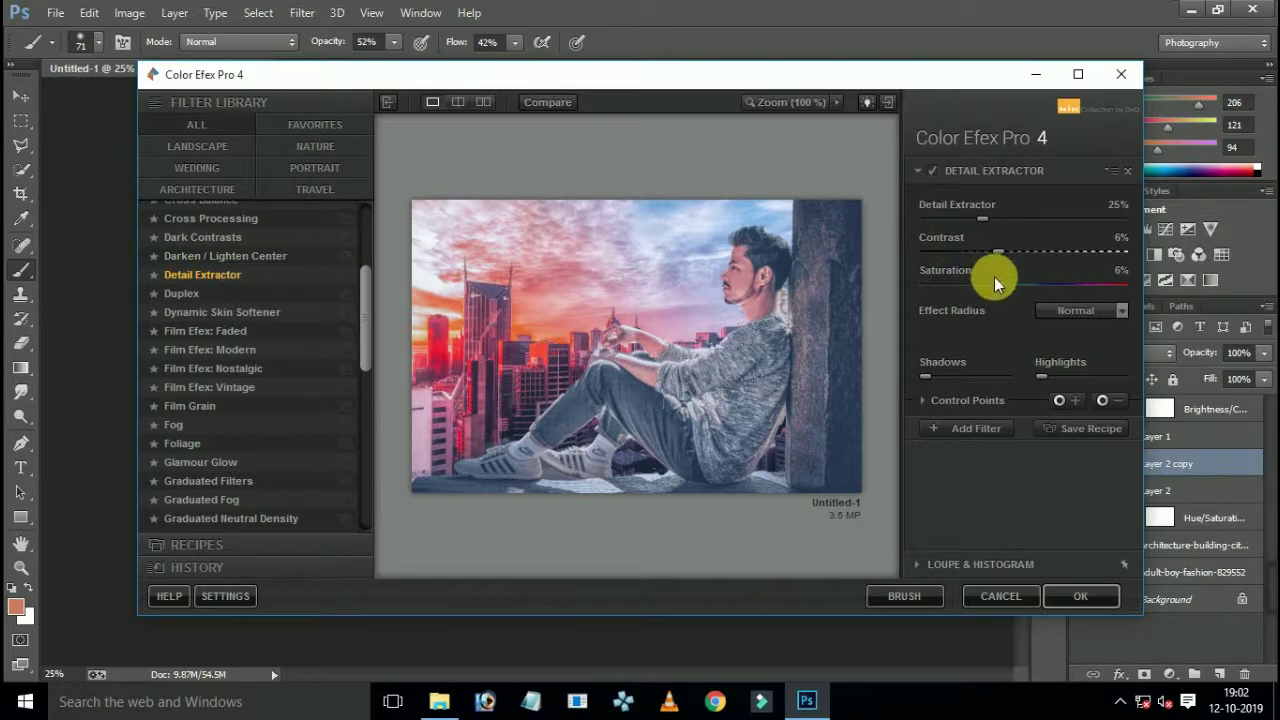
pyautogui.moveTo(1019, 251); pyautogui.dragTo(996, 266)
pyautogui.click(271, 310)
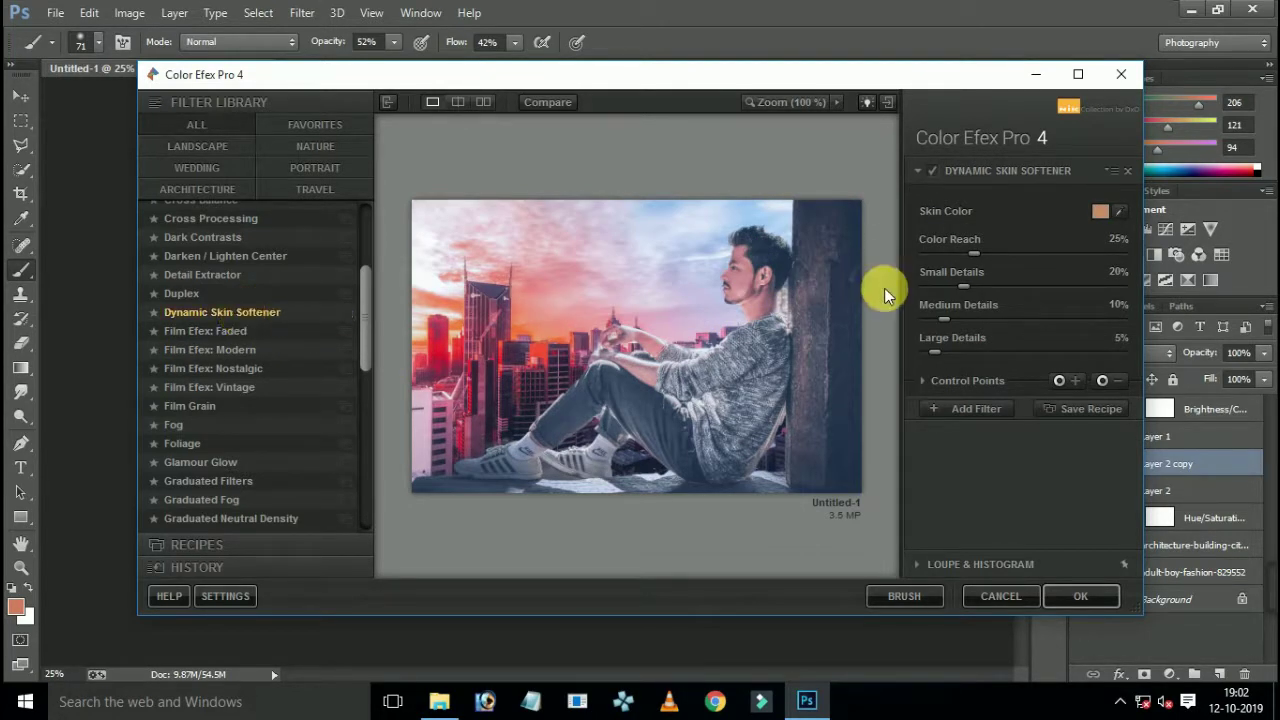
pyautogui.moveTo(975, 251); pyautogui.dragTo(1015, 253)
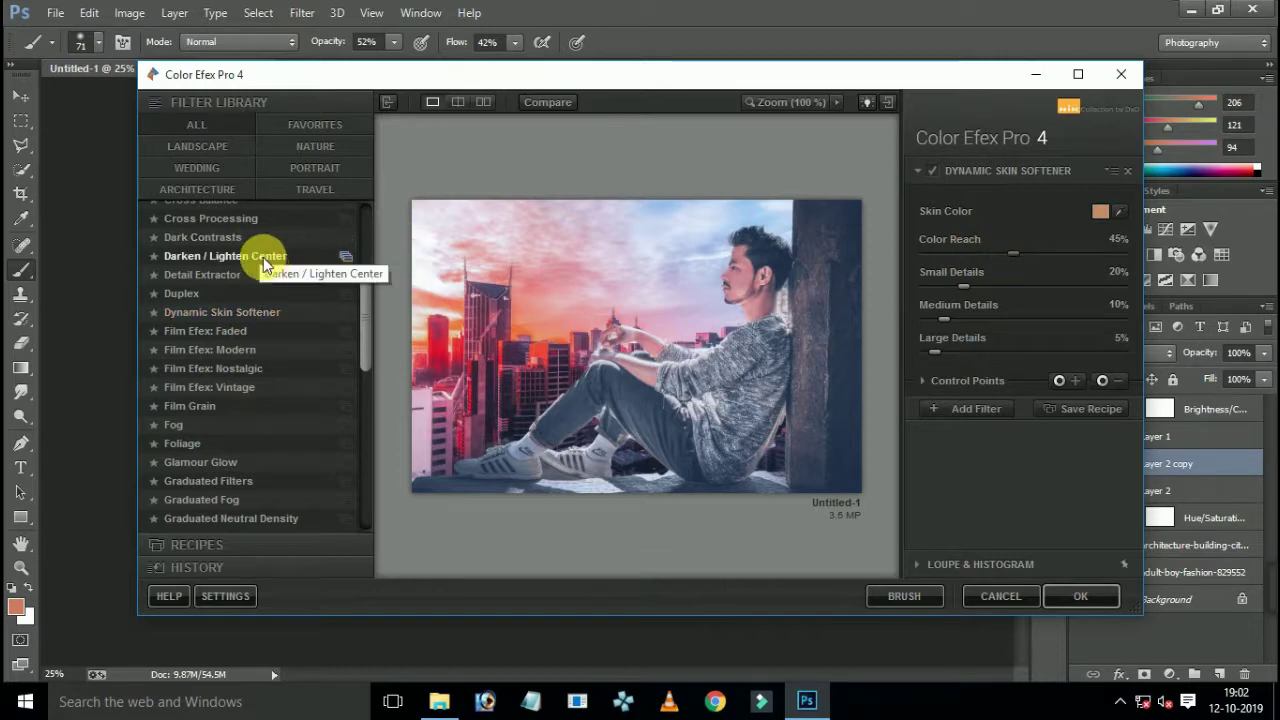
# Preview Midnight, Ink, Infrared Film, Pro Contrast with 22% colour cast, and Skylight Filter
pyautogui.scroll(-3, 263, 320)
pyautogui.scroll(-3, 240, 350)
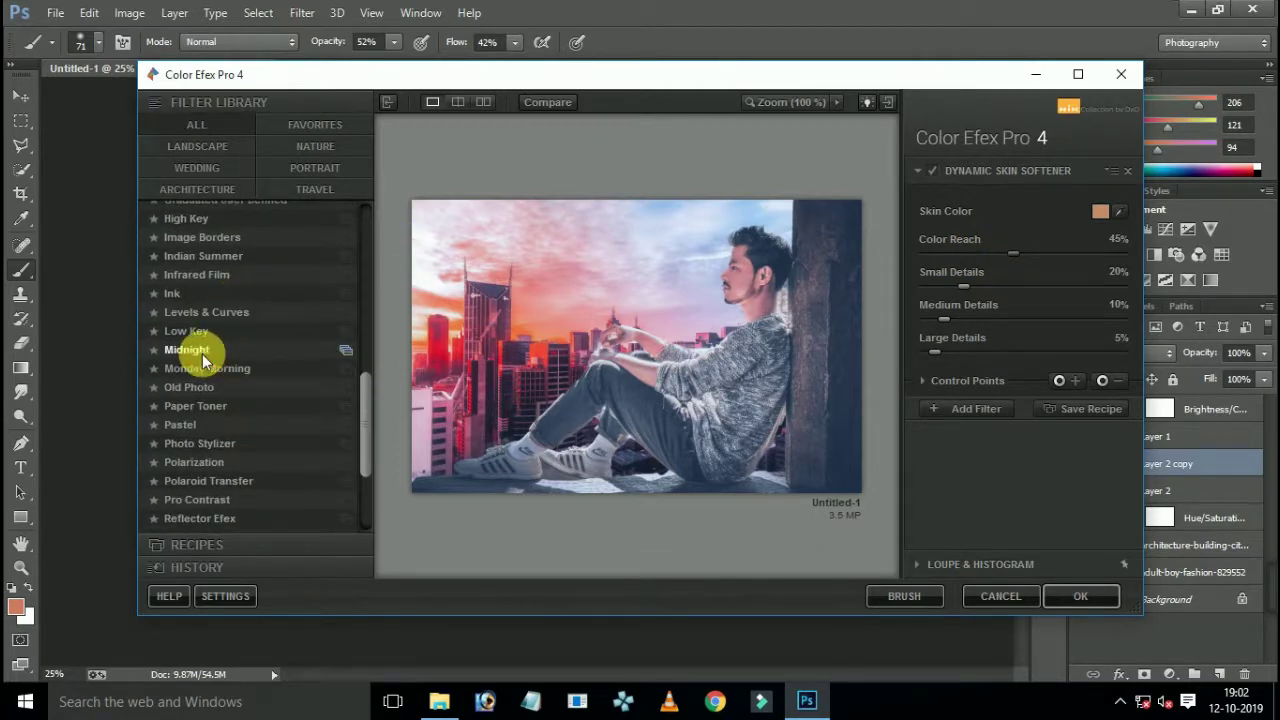
pyautogui.click(200, 351)
pyautogui.click(178, 293)
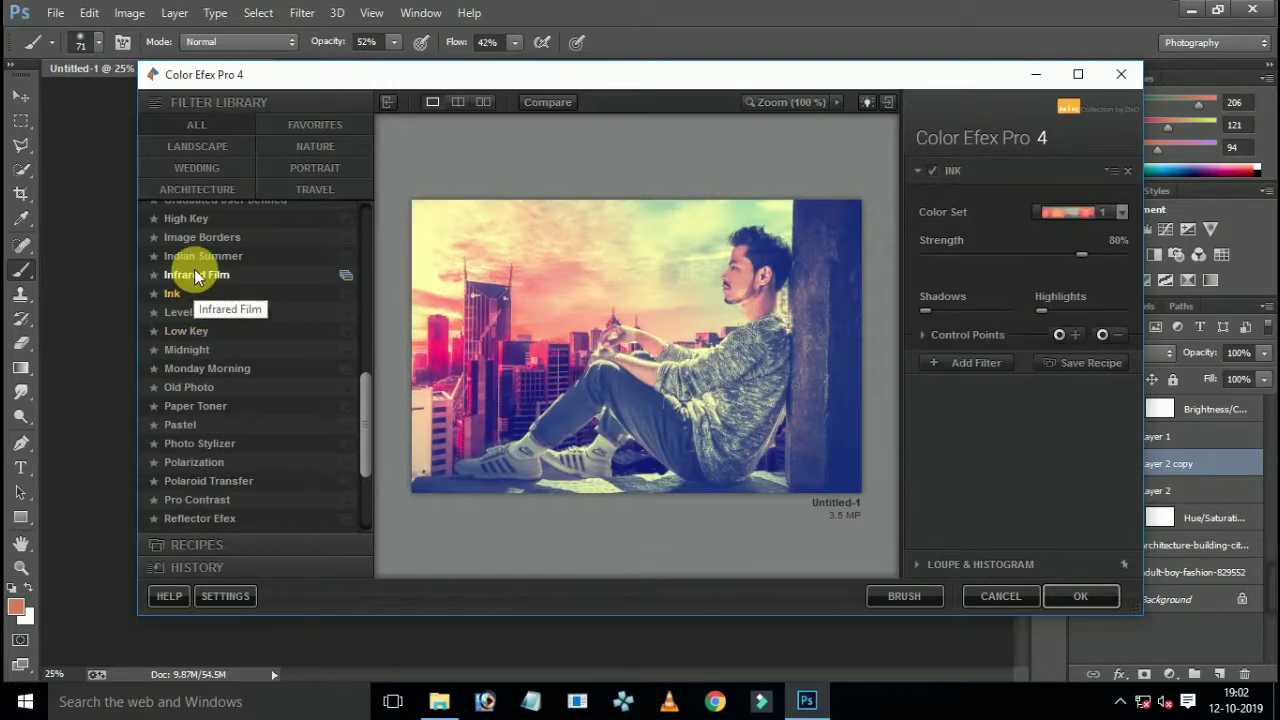
pyautogui.click(200, 256)
pyautogui.scroll(-1, 198, 258)
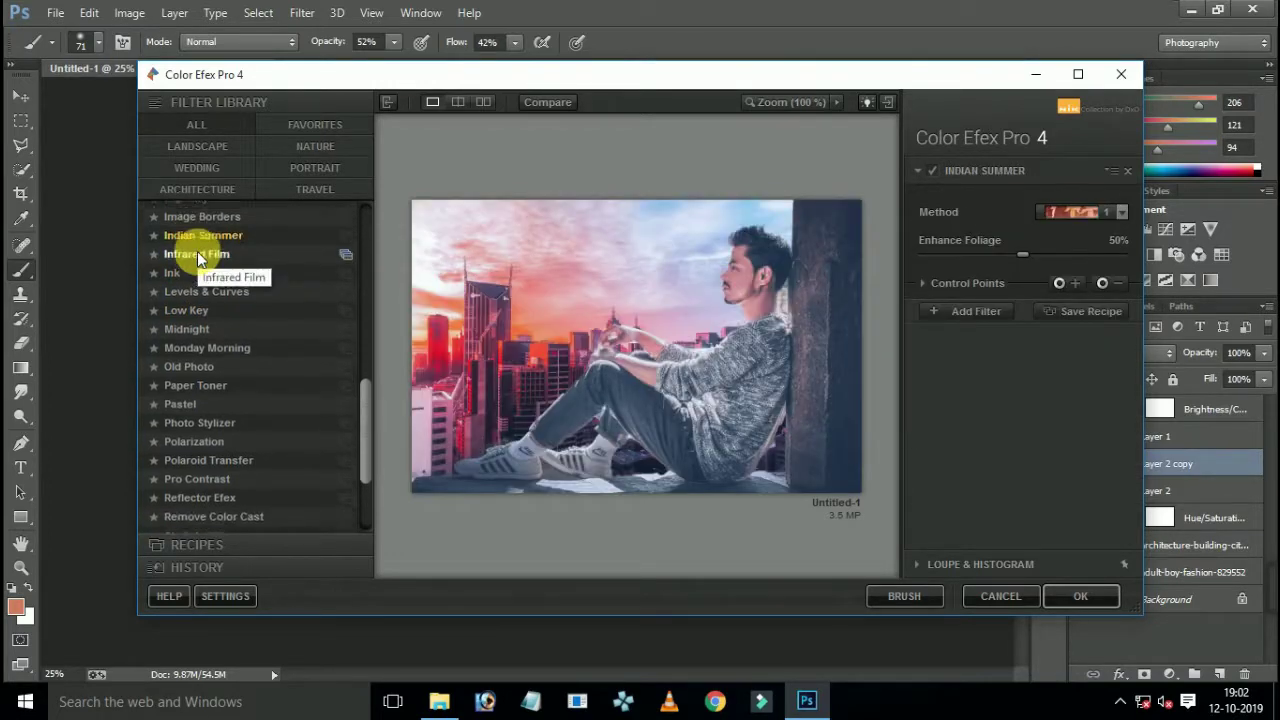
pyautogui.scroll(-1, 205, 290)
pyautogui.scroll(-2, 209, 335)
pyautogui.scroll(-1, 190, 340)
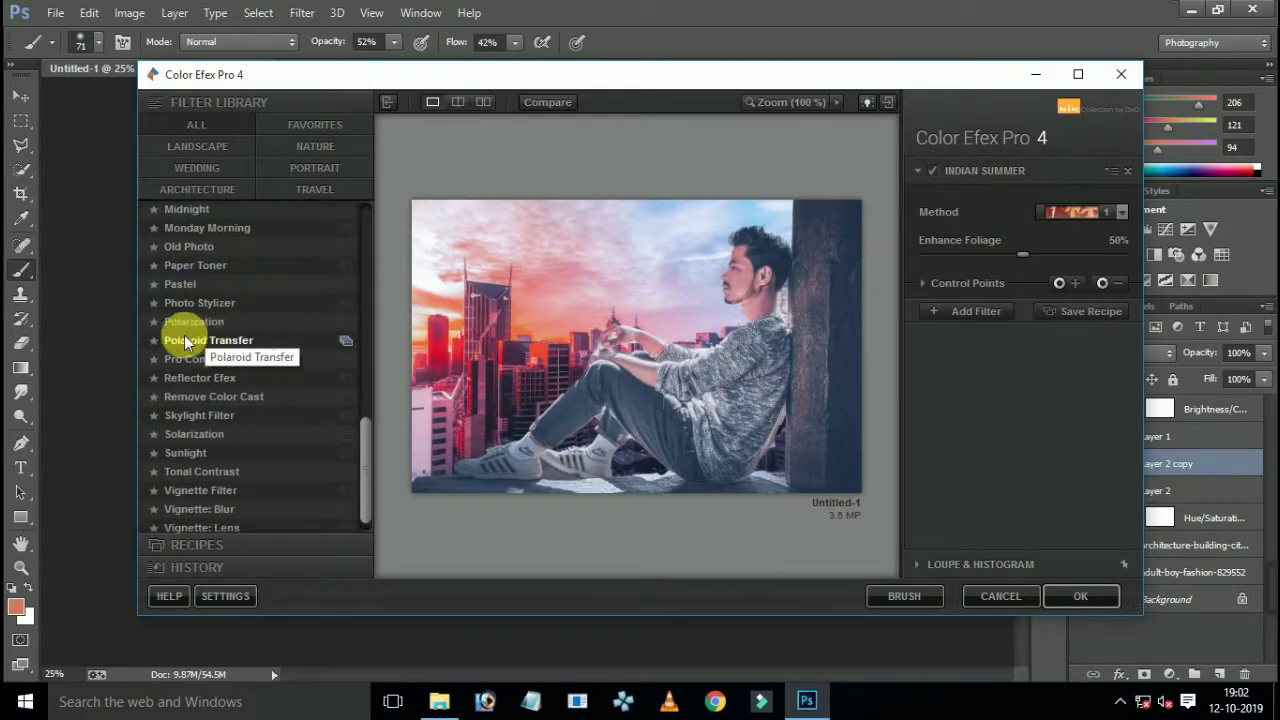
pyautogui.click(182, 360)
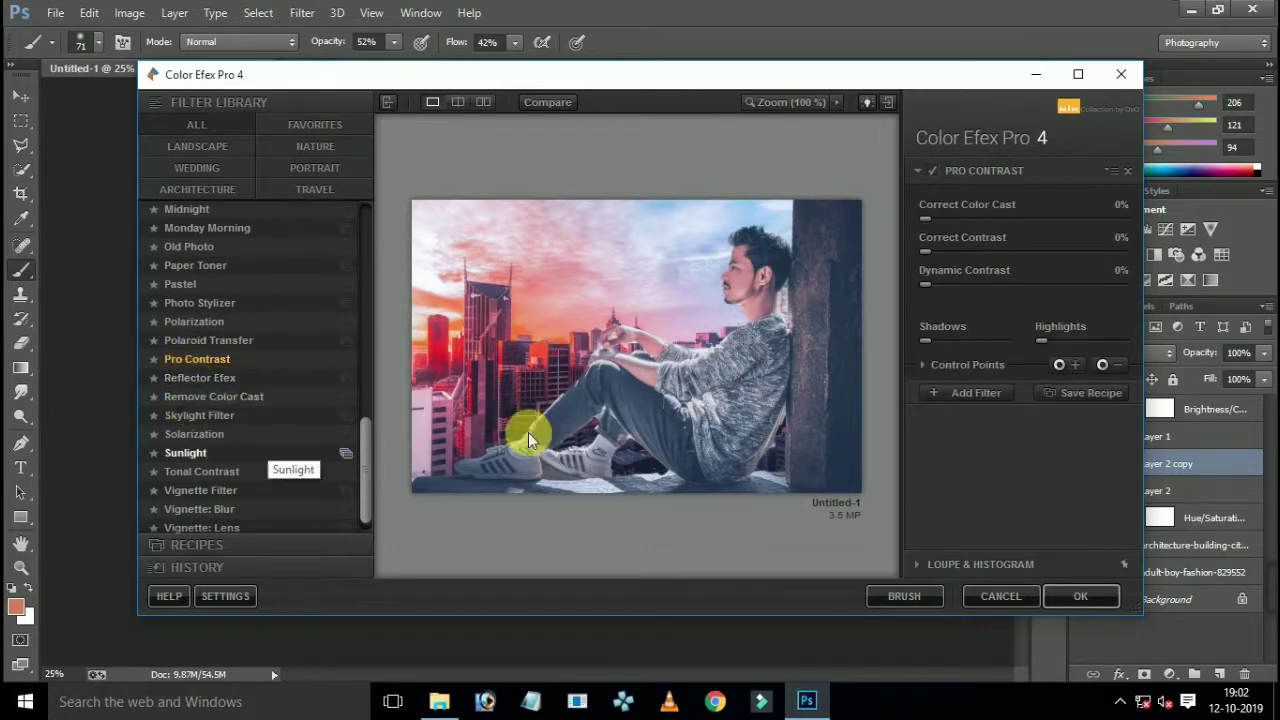
pyautogui.moveTo(926, 219); pyautogui.dragTo(968, 219)
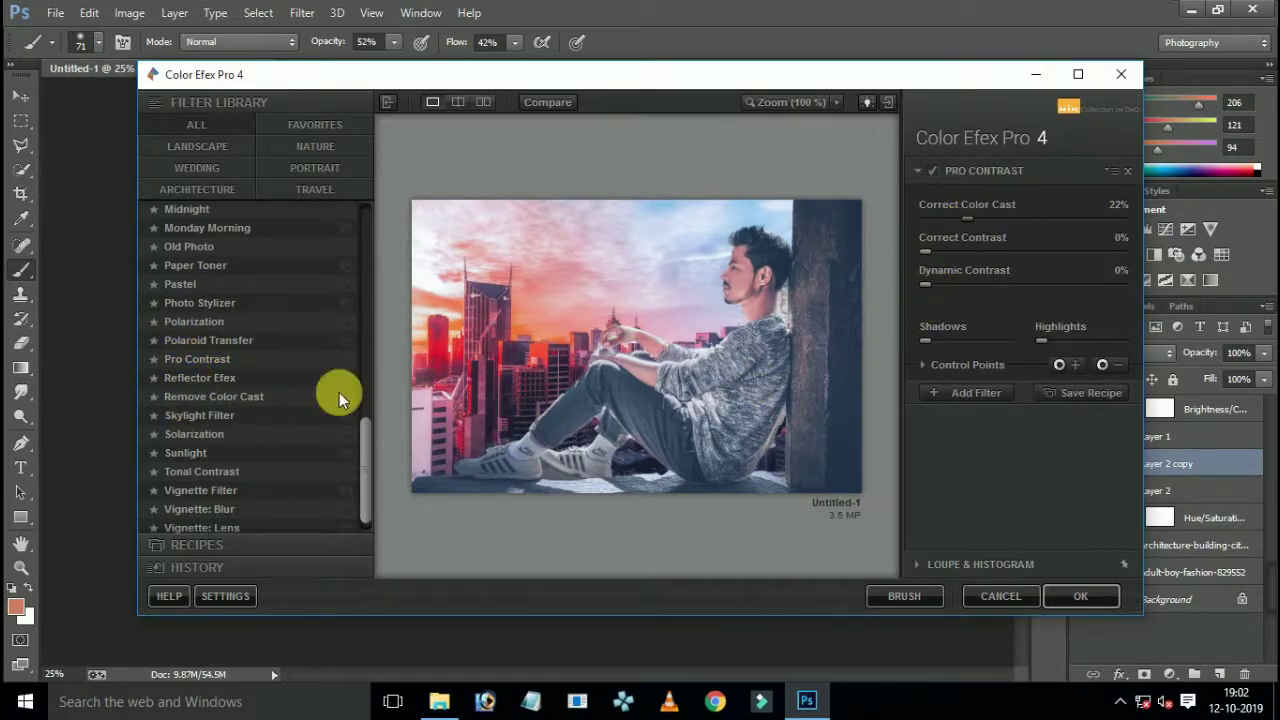
pyautogui.click(226, 417)
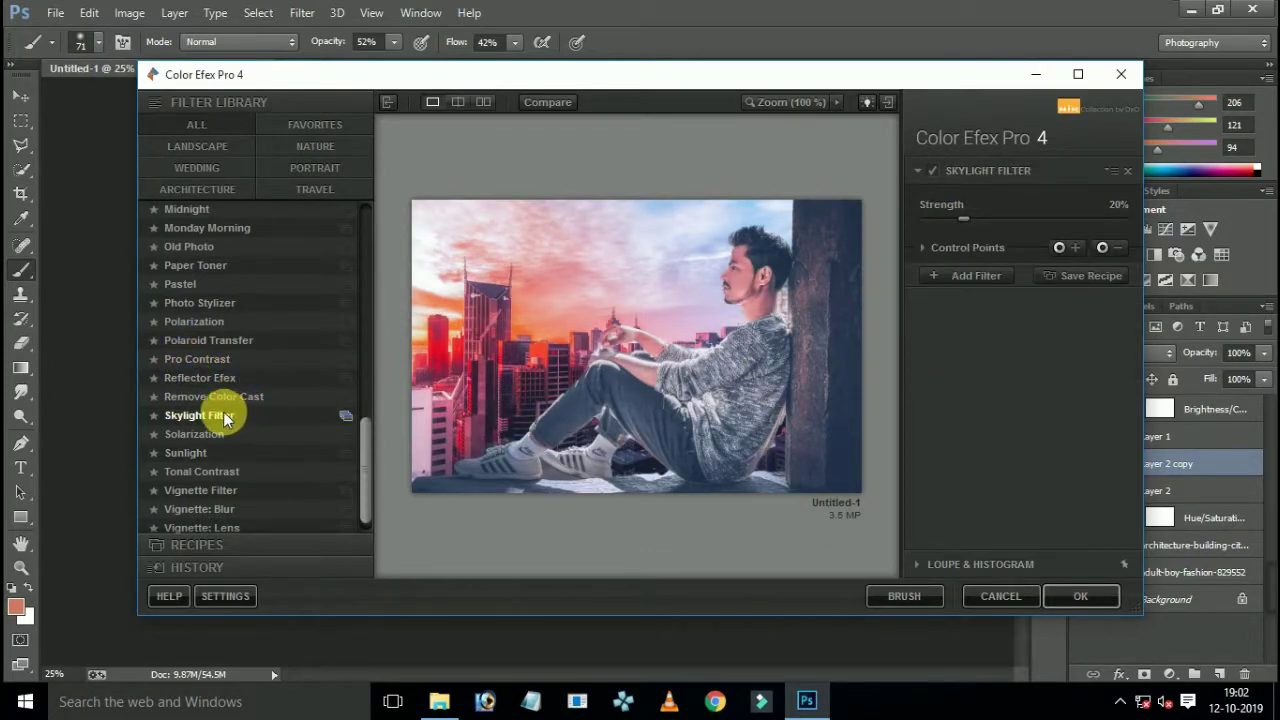
pyautogui.moveTo(965, 225)
pyautogui.mouseDown()
pyautogui.moveTo(990, 228)
pyautogui.moveTo(963, 230)
pyautogui.mouseUp()
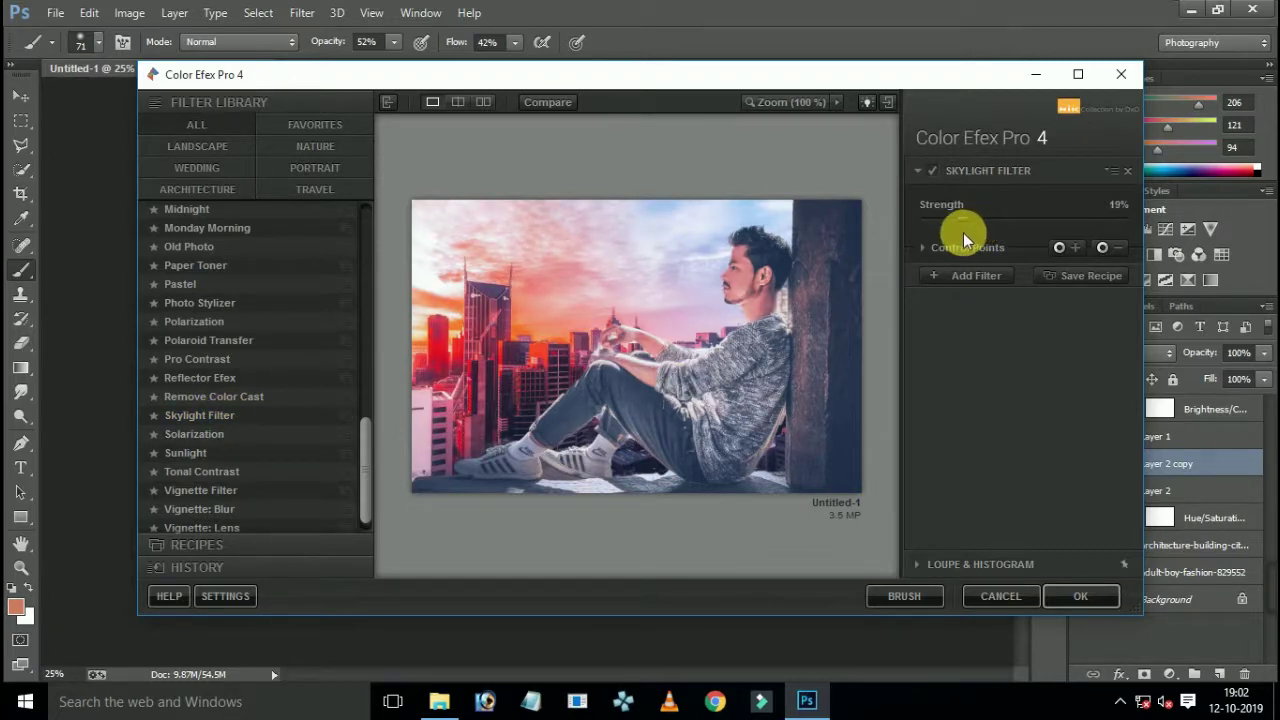
# Preview Sunlight, Tonal Contrast, the Vignette filters and White Neutralizer
pyautogui.click(222, 453)
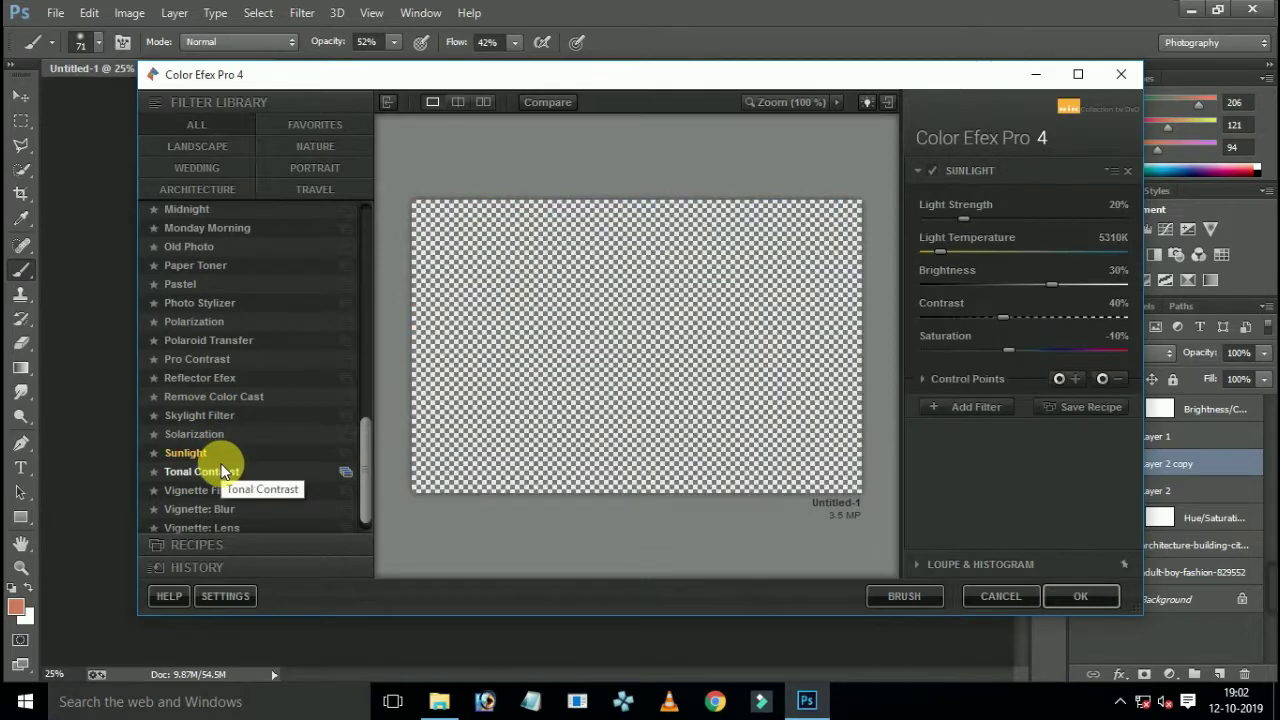
pyautogui.click(223, 469)
pyautogui.scroll(-1, 222, 476)
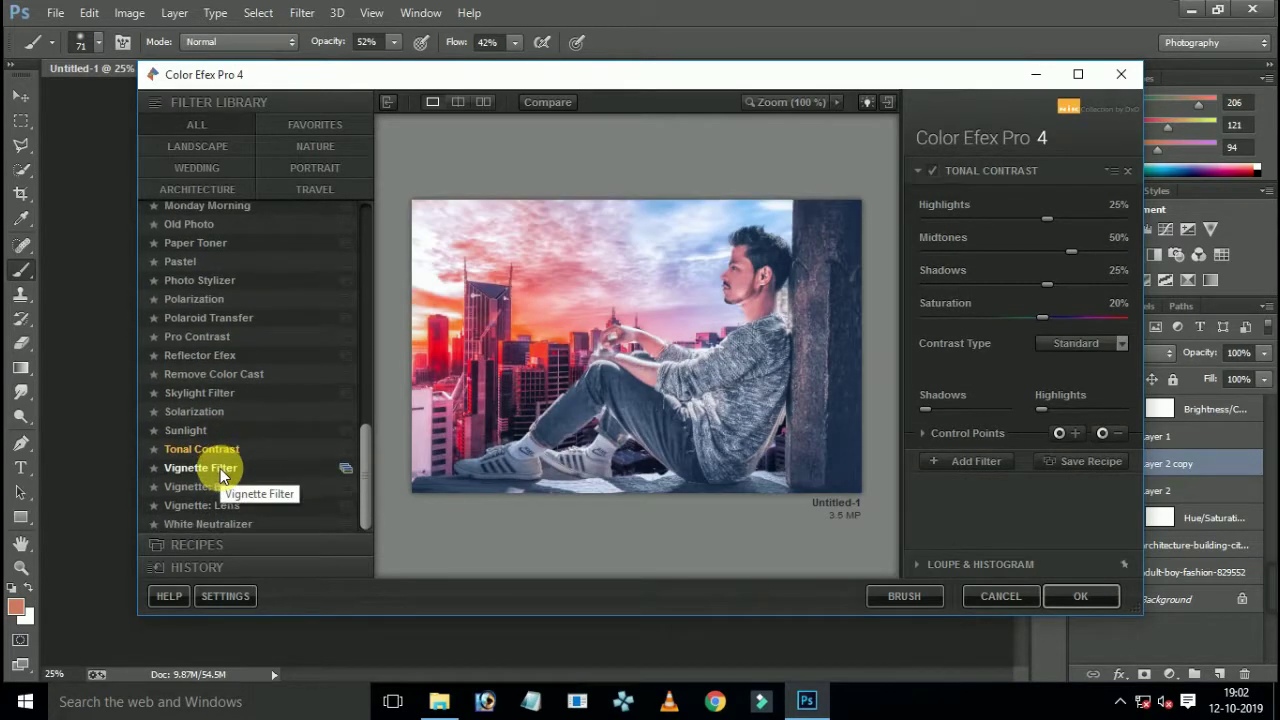
pyautogui.click(222, 474)
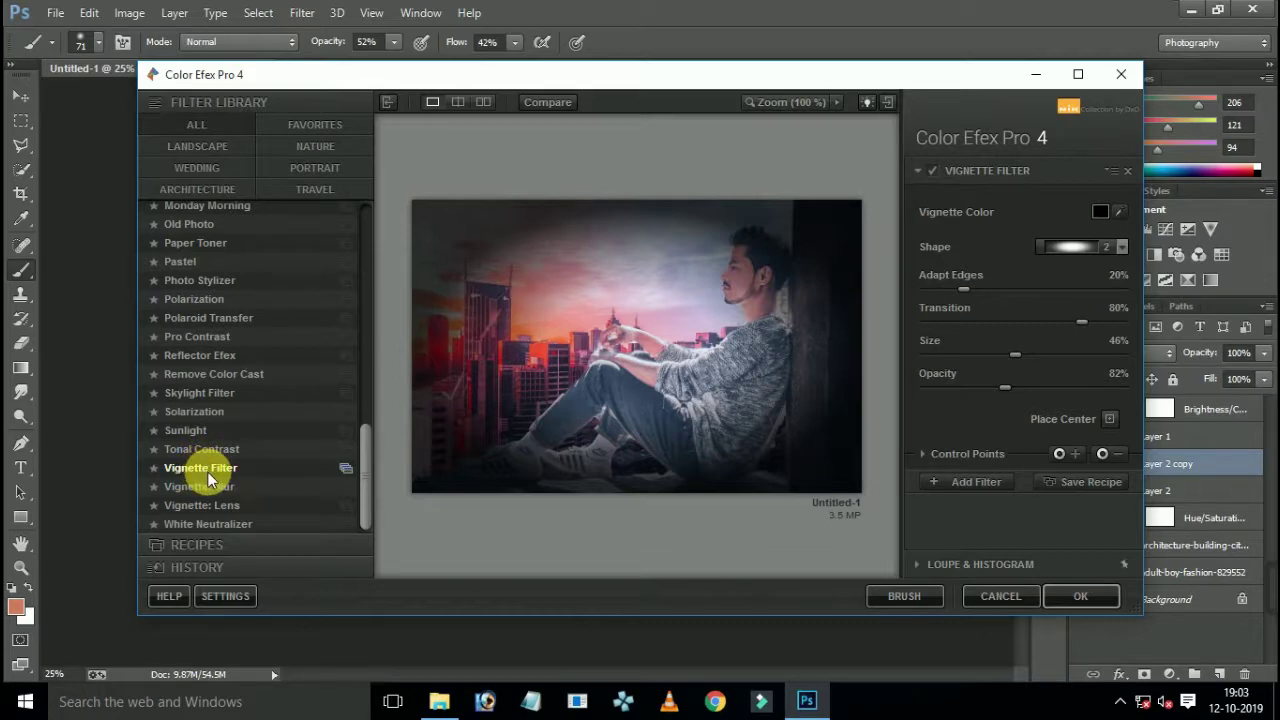
pyautogui.click(222, 503)
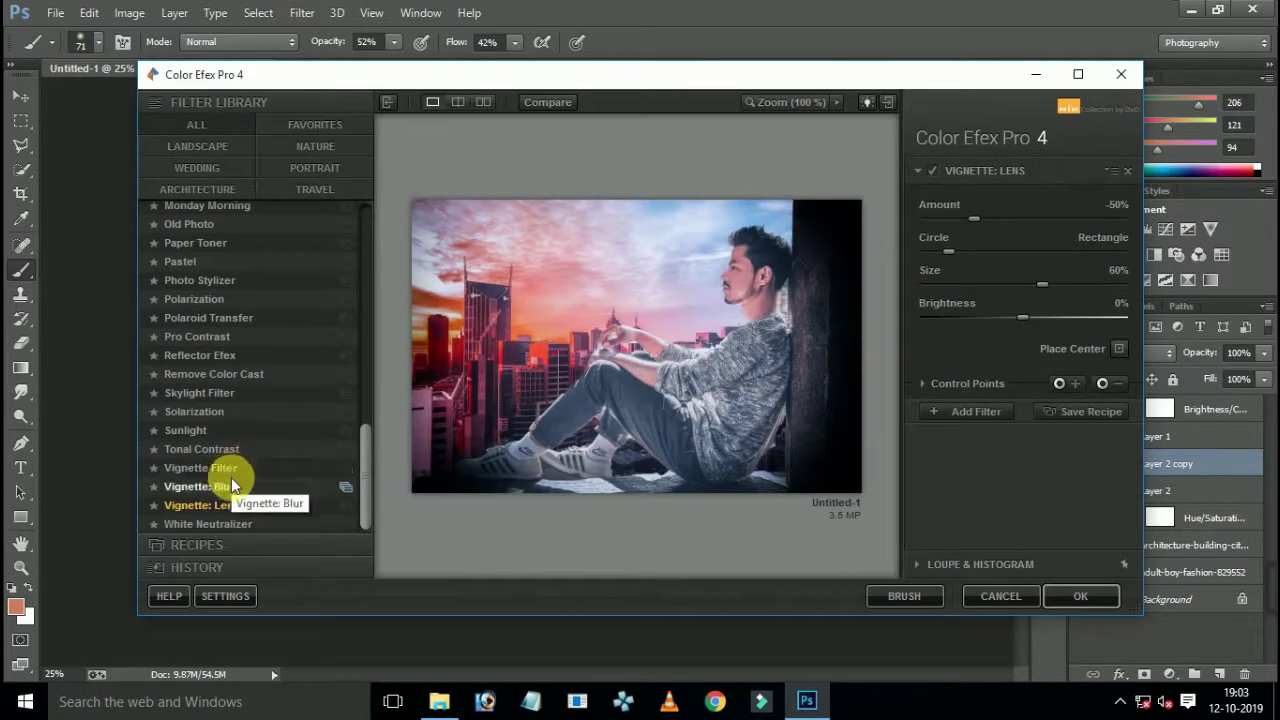
pyautogui.click(231, 480)
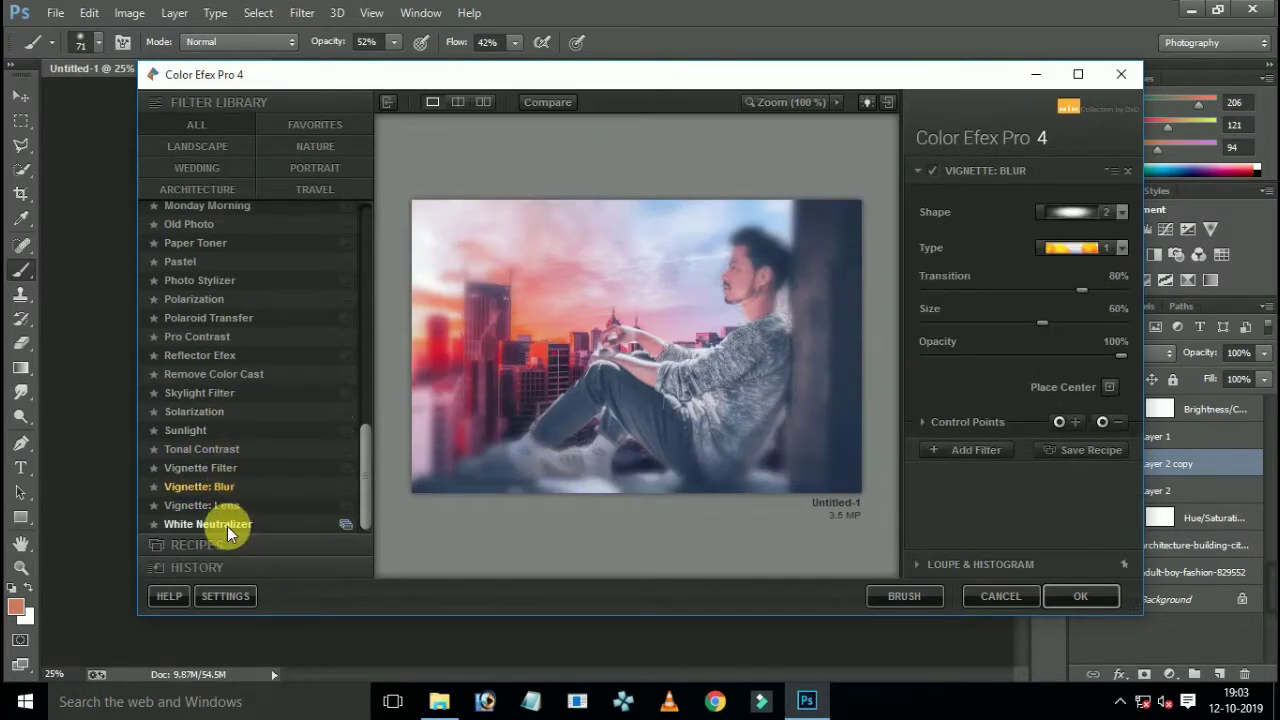
pyautogui.click(227, 525)
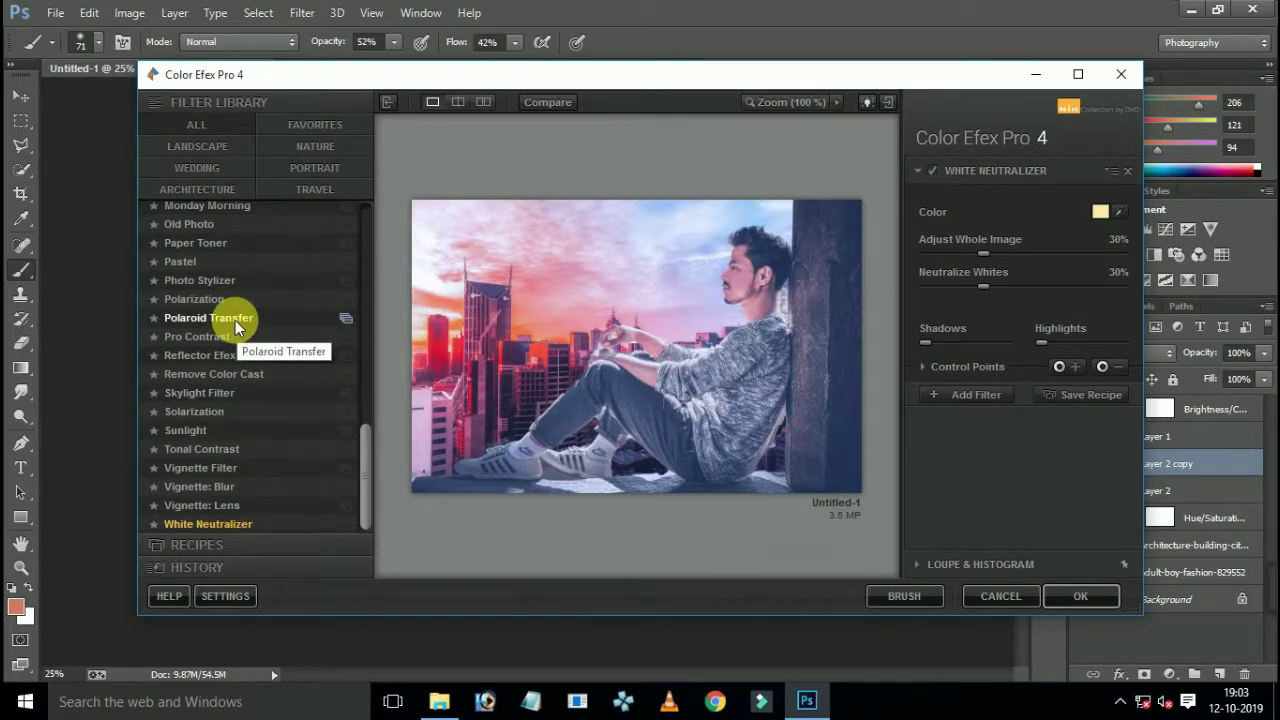
# Revisit Ink, Image Borders, Graduated Fog and Graduated Neutral Density filters
pyautogui.scroll(3, 217, 252)
pyautogui.click(213, 252)
pyautogui.scroll(2, 213, 252)
pyautogui.scroll(2, 213, 252)
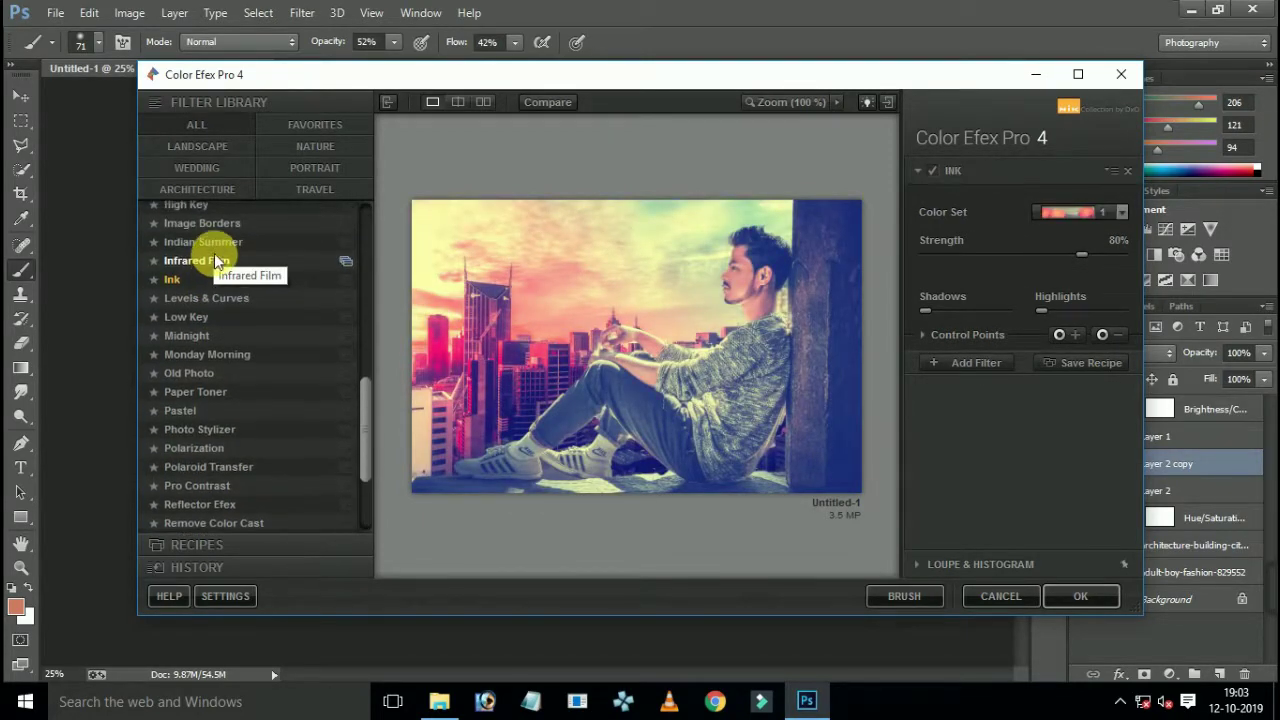
pyautogui.click(214, 254)
pyautogui.scroll(1, 214, 257)
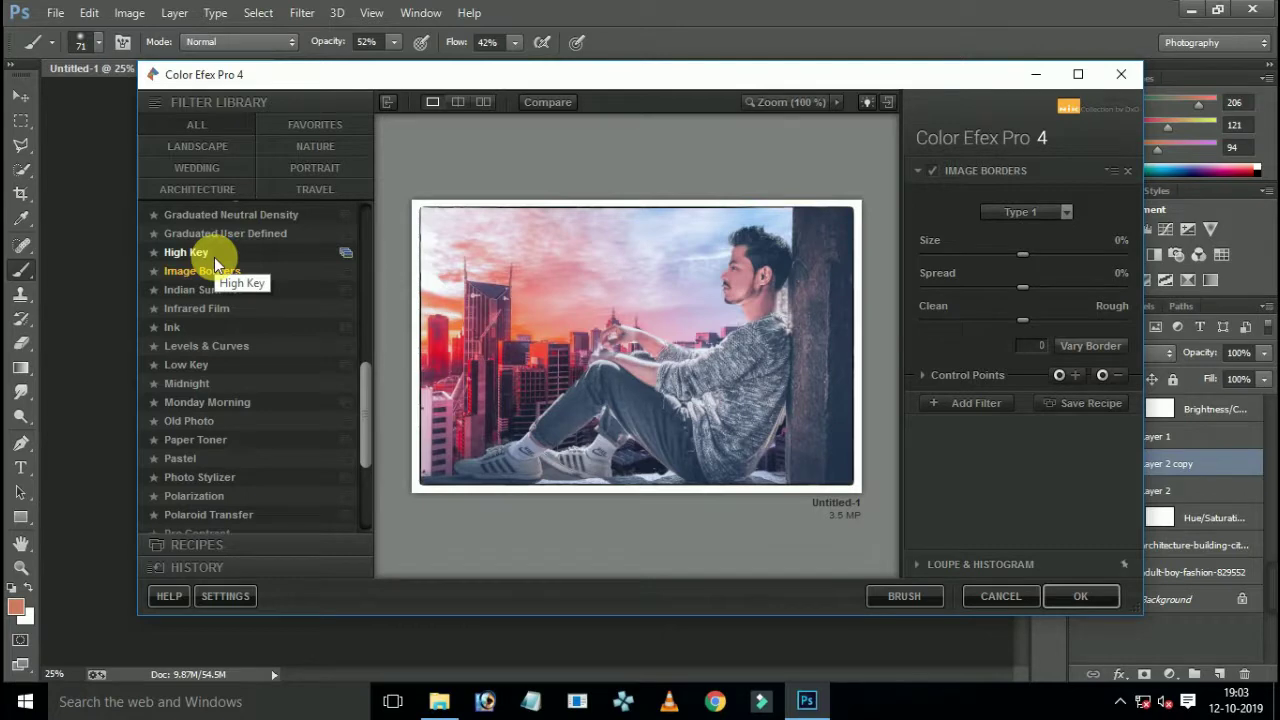
pyautogui.scroll(2, 214, 257)
pyautogui.click(214, 257)
pyautogui.scroll(1, 213, 260)
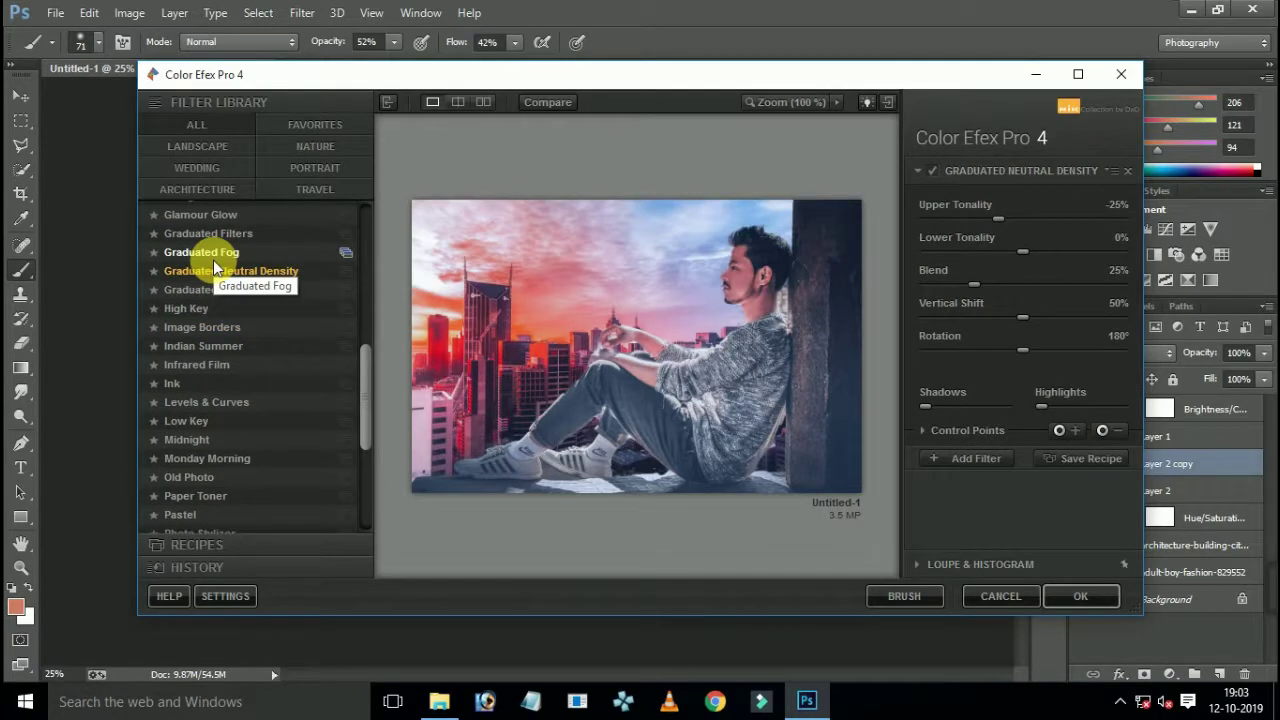
pyautogui.scroll(2, 213, 260)
pyautogui.click(192, 285)
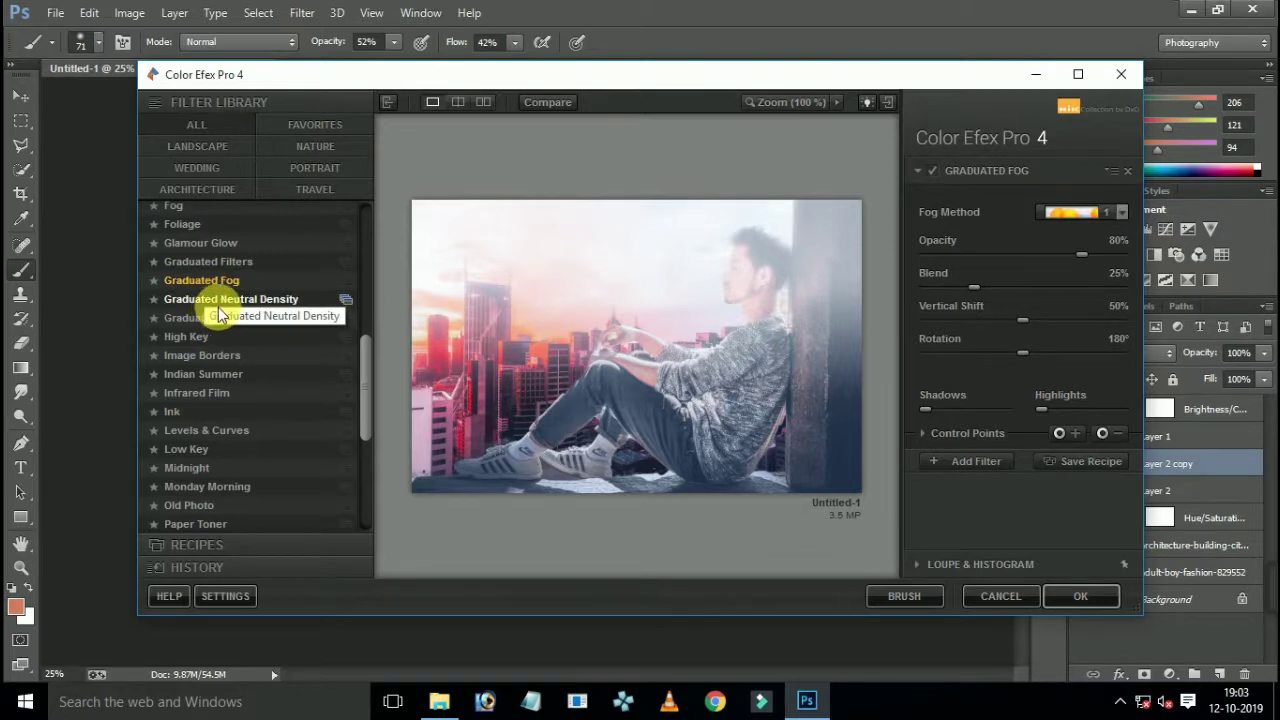
pyautogui.click(209, 301)
pyautogui.scroll(2, 195, 255)
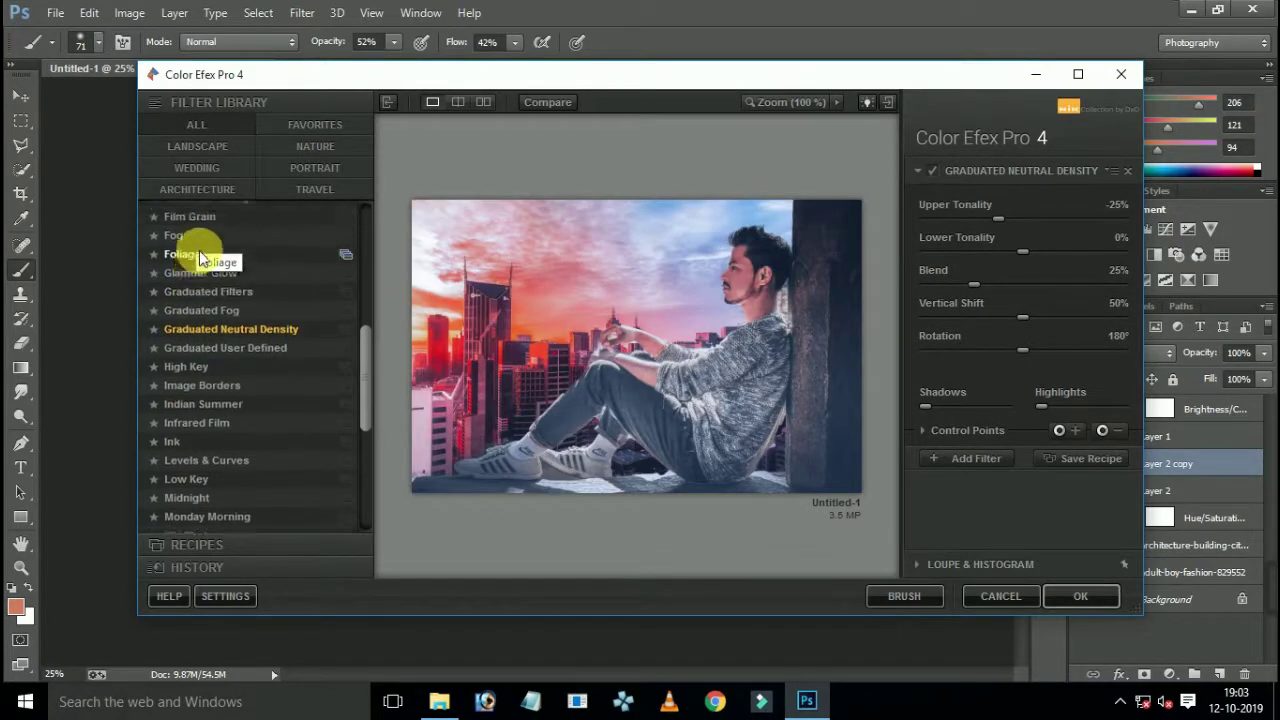
pyautogui.scroll(2, 200, 300)
pyautogui.scroll(1, 205, 380)
# Try a different Foliage method, then preview Film Efex: Modern, Nostalgic and Film Grain
pyautogui.click(210, 424)
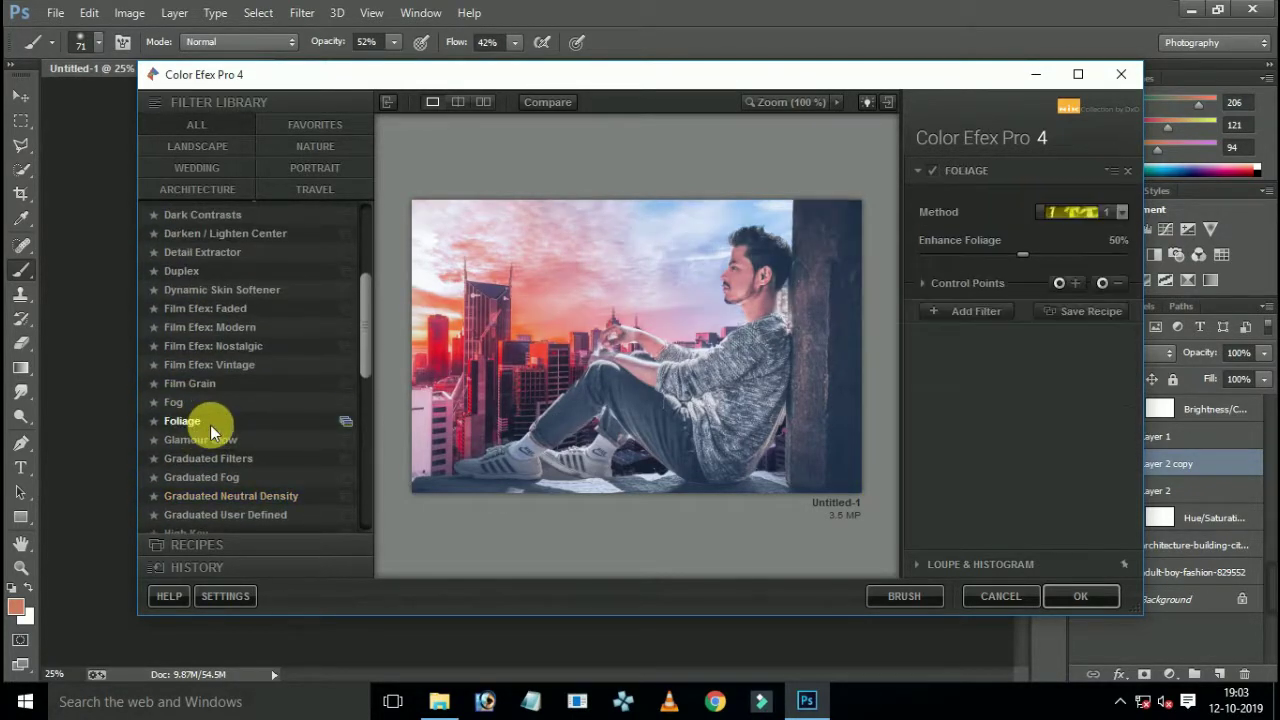
pyautogui.click(1058, 211)
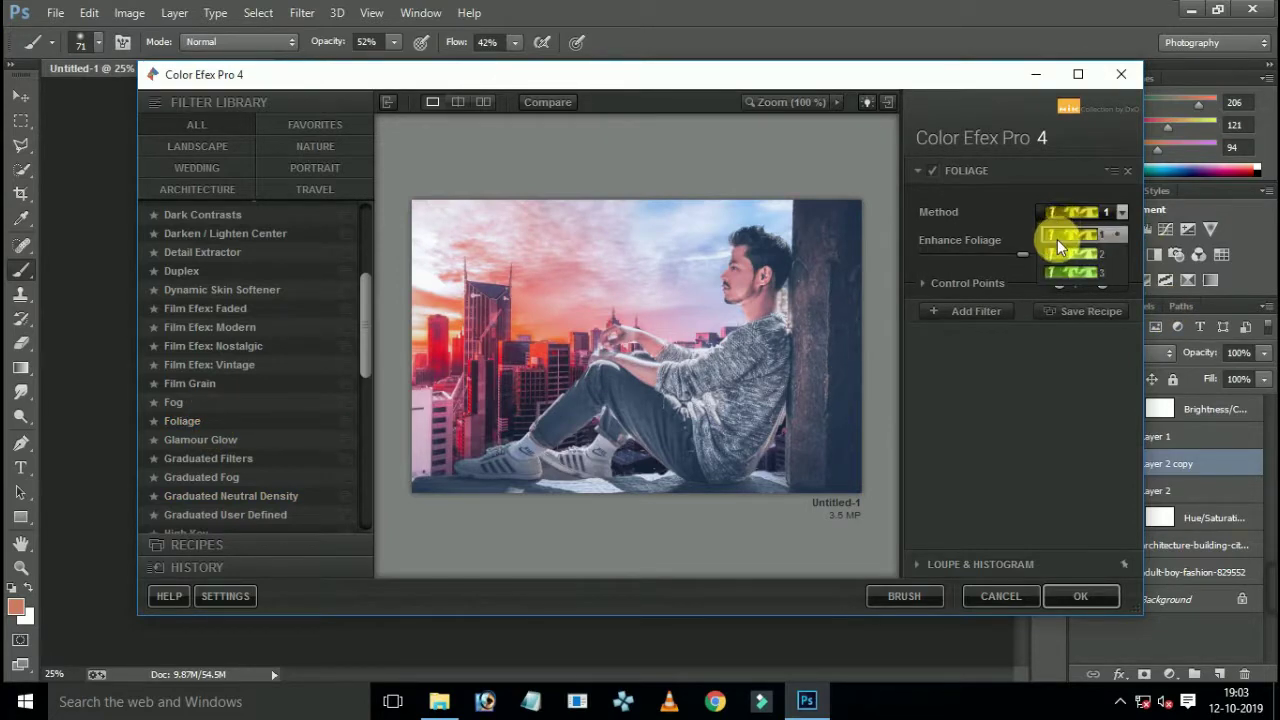
pyautogui.click(1060, 256)
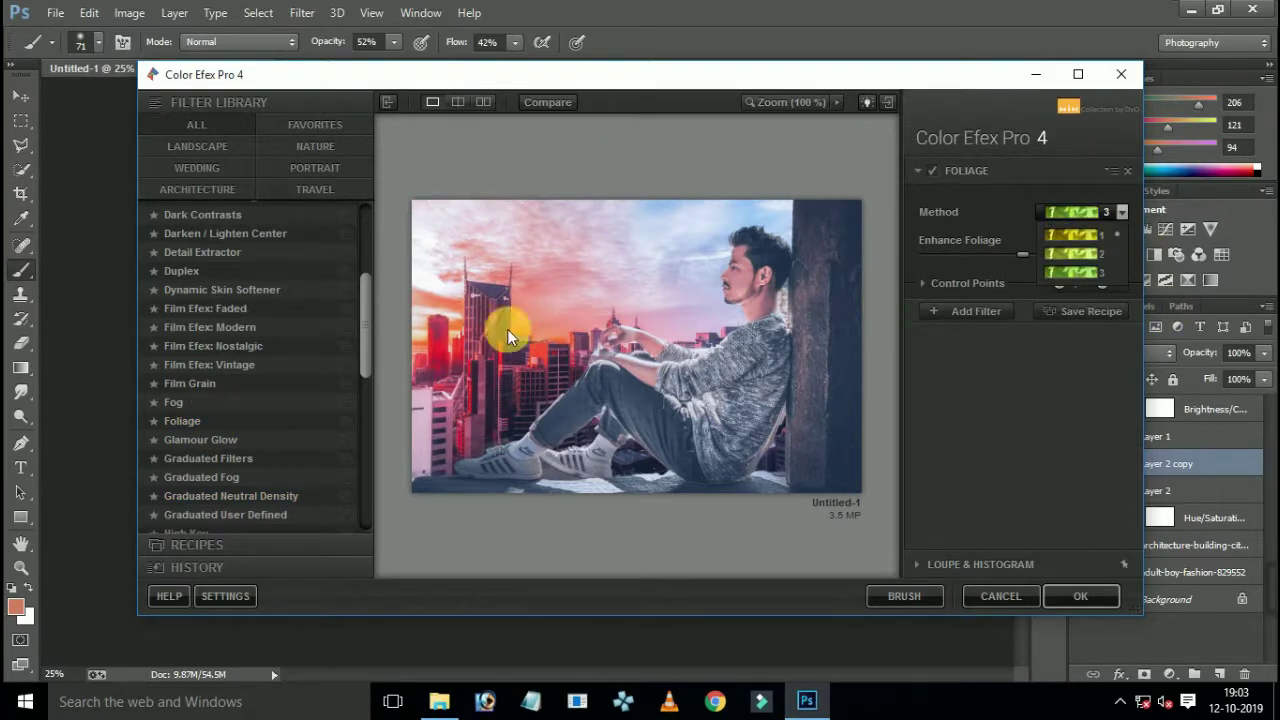
pyautogui.click(263, 309)
pyautogui.click(250, 327)
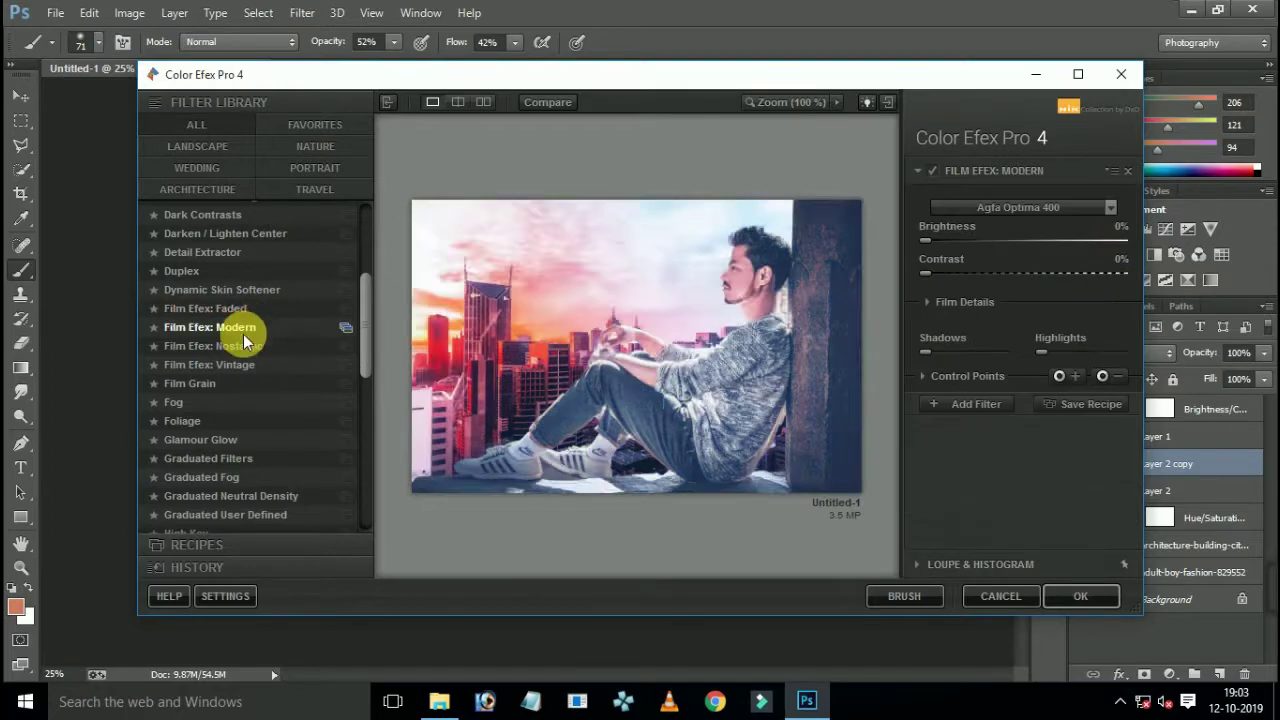
pyautogui.click(237, 350)
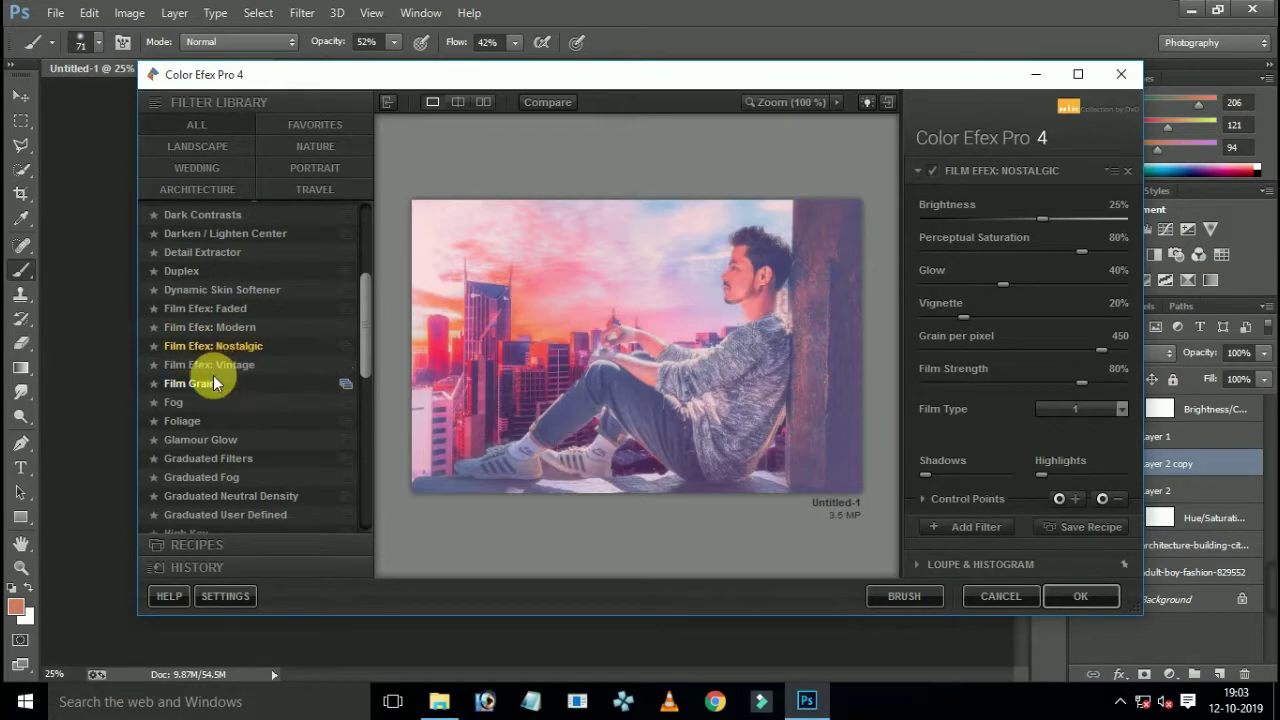
pyautogui.click(205, 383)
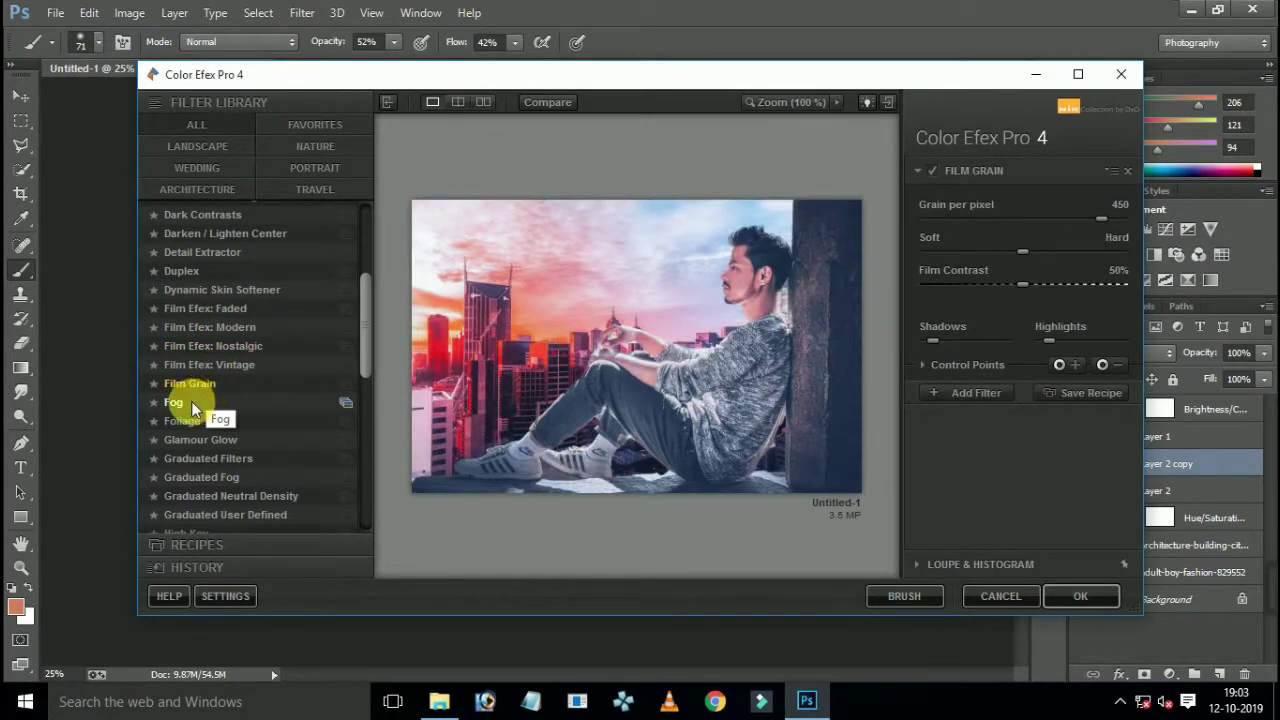
# Apply Foliage with Method 2 and Enhance Foliage at 62%
pyautogui.click(188, 422)
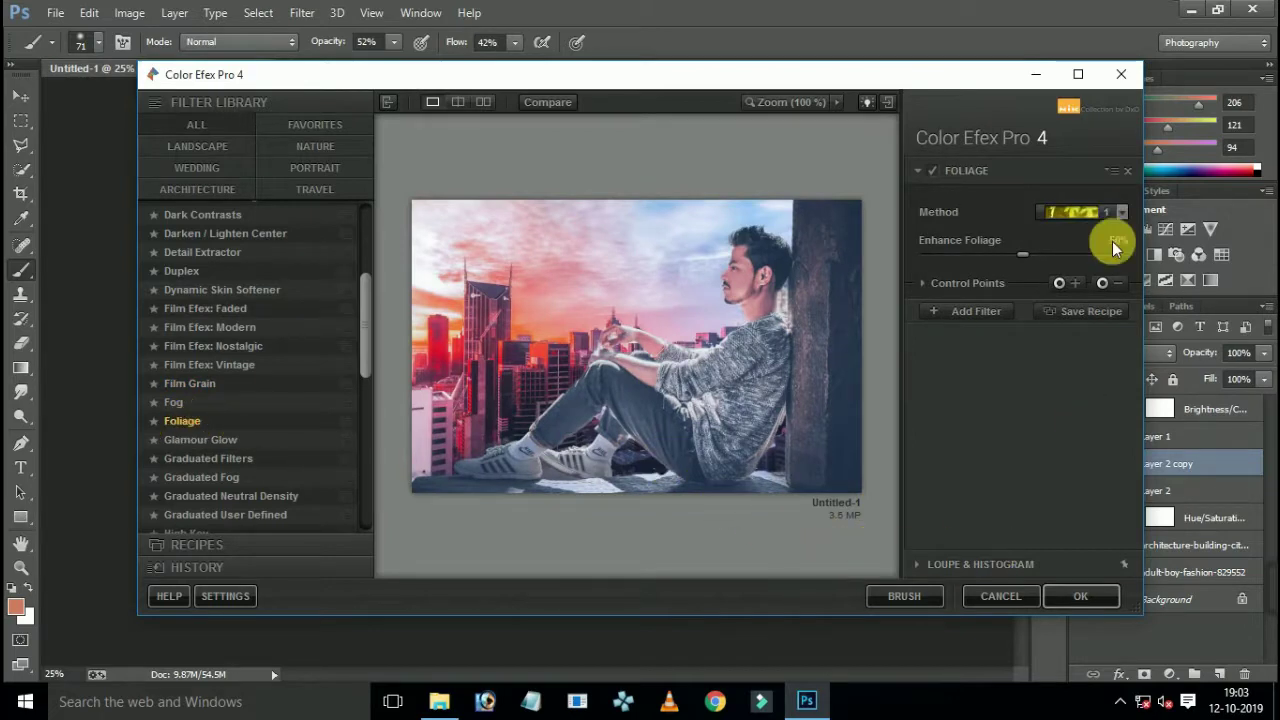
pyautogui.click(1067, 212)
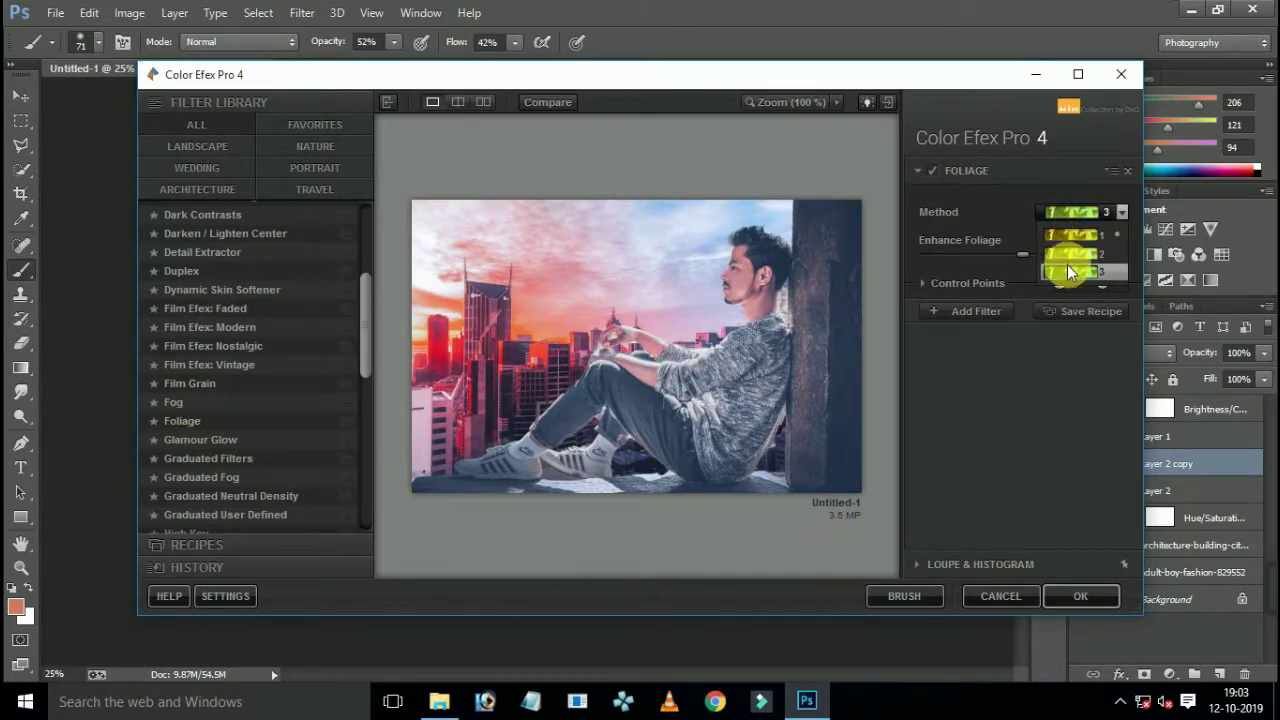
pyautogui.click(1069, 253)
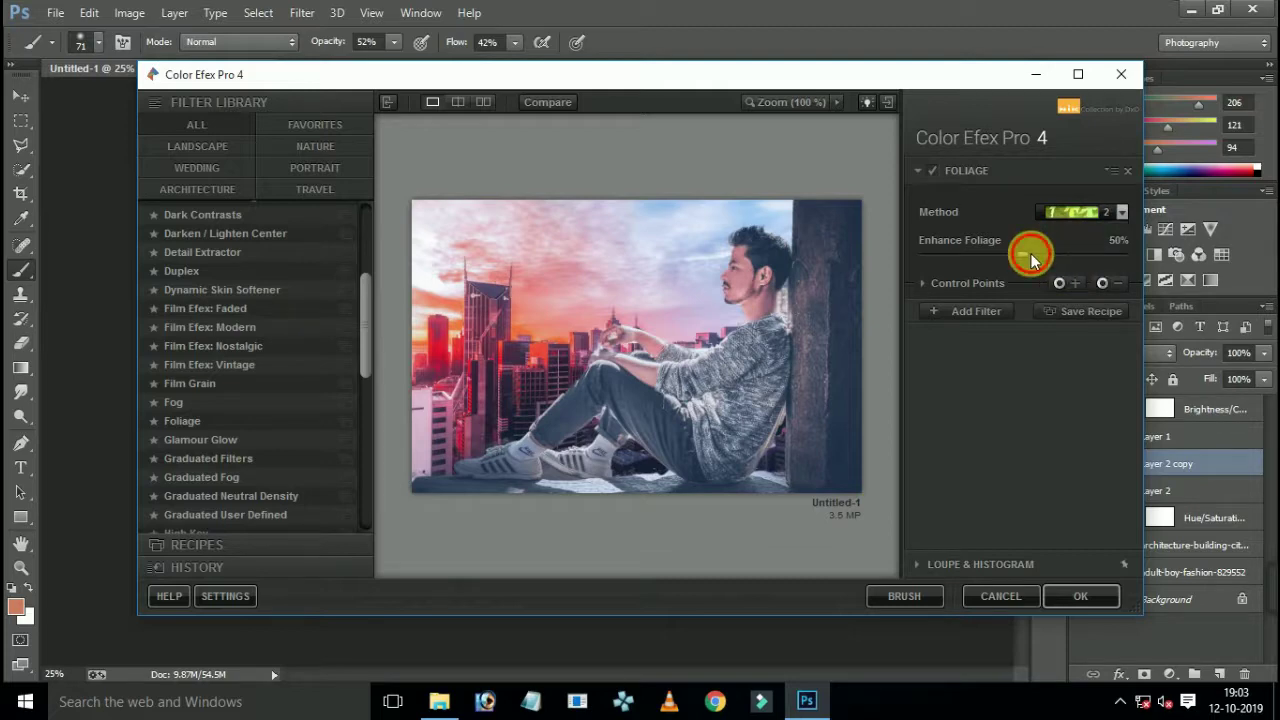
pyautogui.moveTo(1032, 258); pyautogui.dragTo(1054, 262)
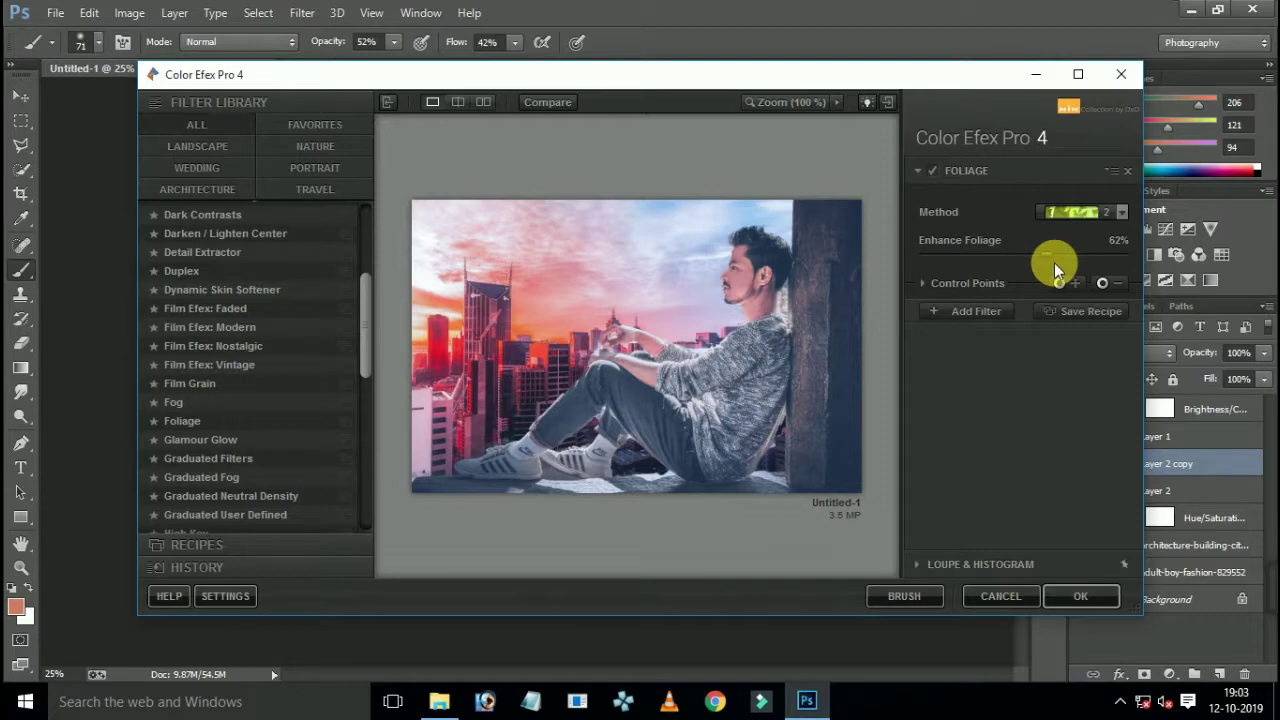
pyautogui.click(1078, 595)
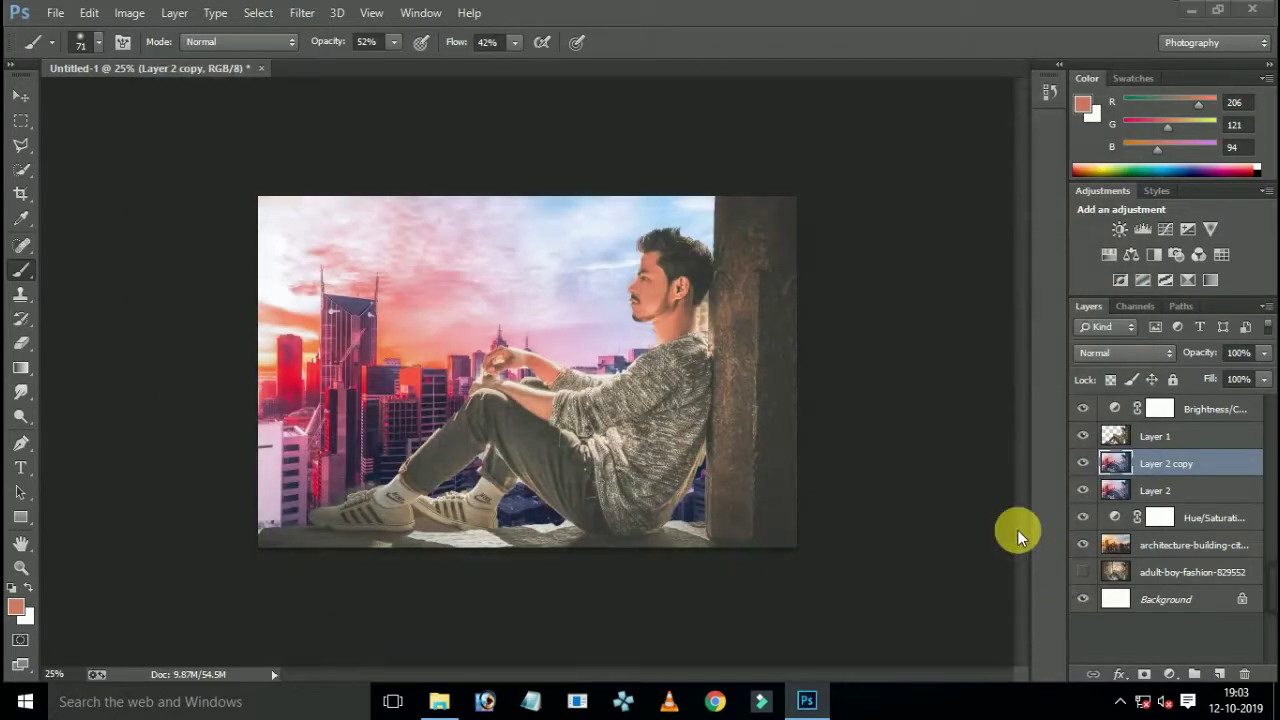
# Hide and show Layer 2 copy to compare the Foliage grade against the composite
pyautogui.click(302, 12)
pyautogui.click(310, 38)
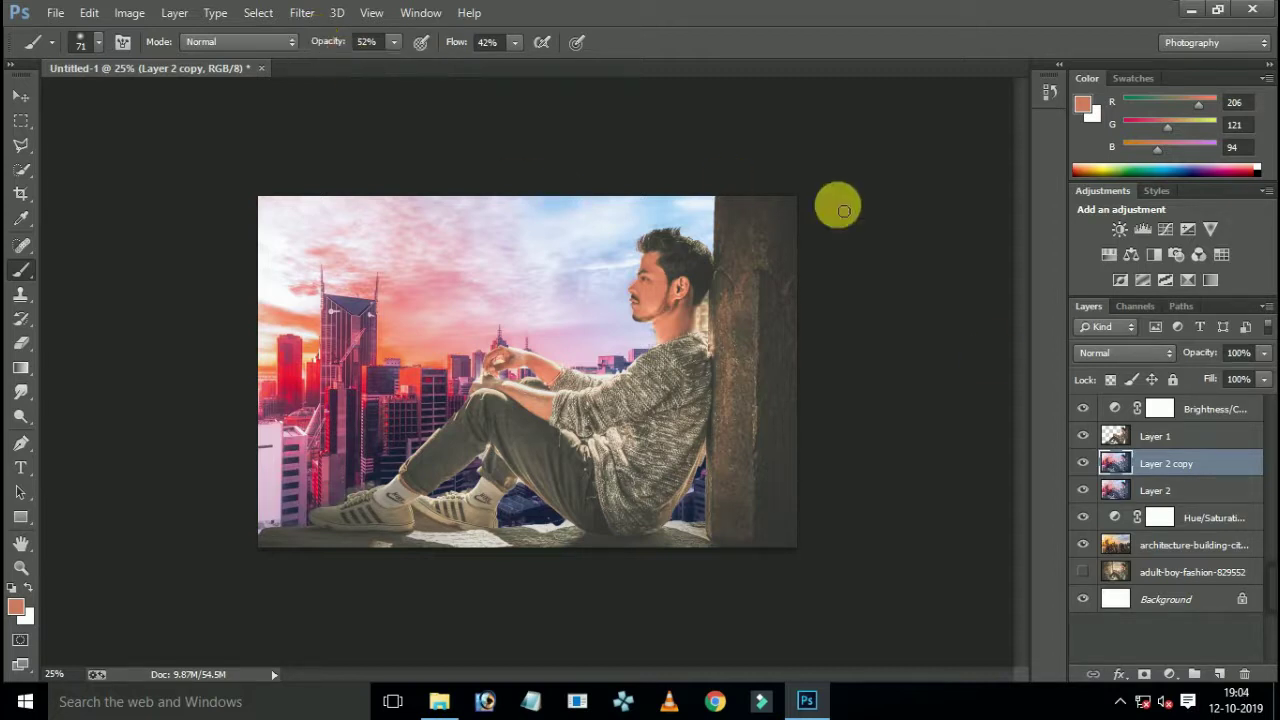
pyautogui.click(1084, 465)
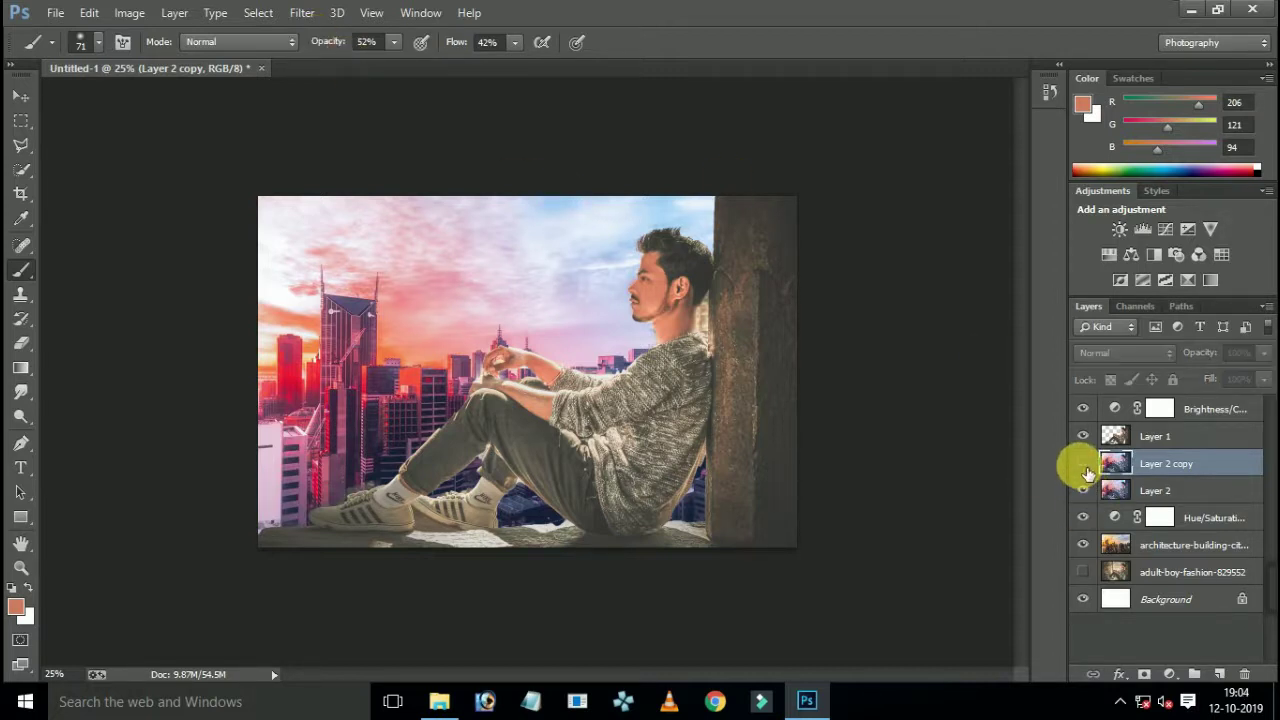
pyautogui.click(1084, 465)
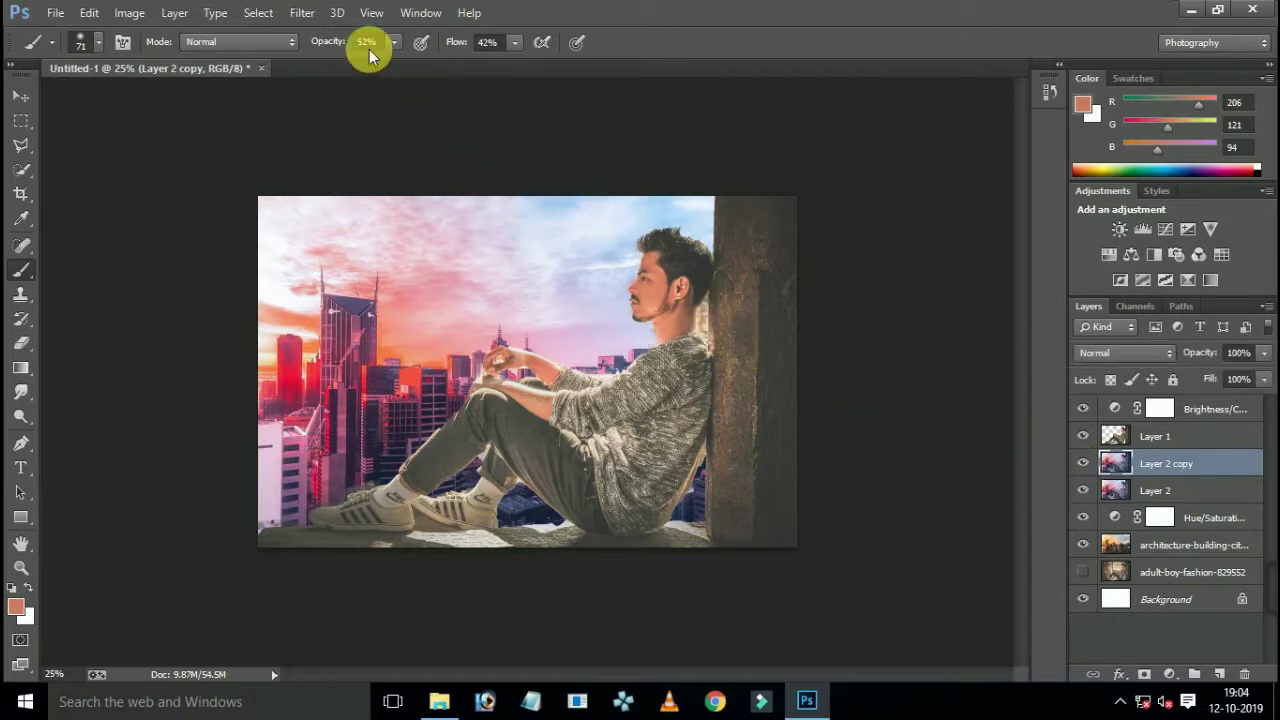
pyautogui.click(302, 12)
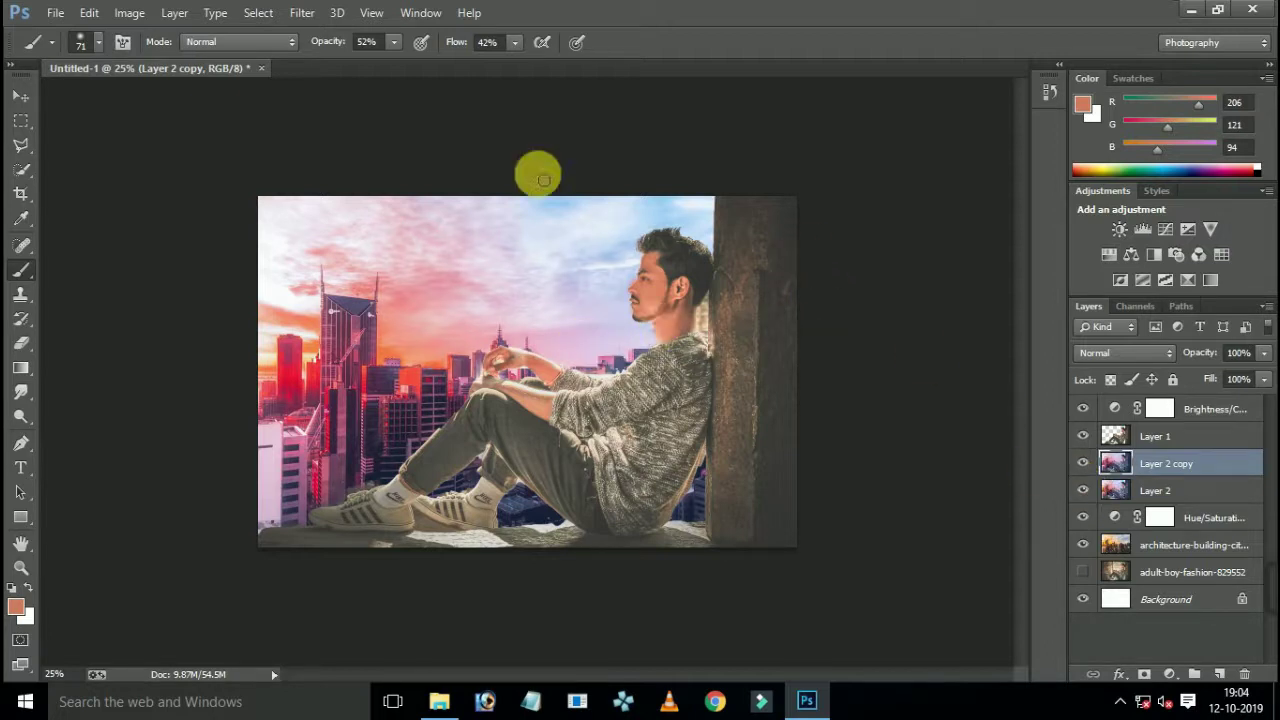
pyautogui.click(305, 13)
pyautogui.moveTo(336, 406)
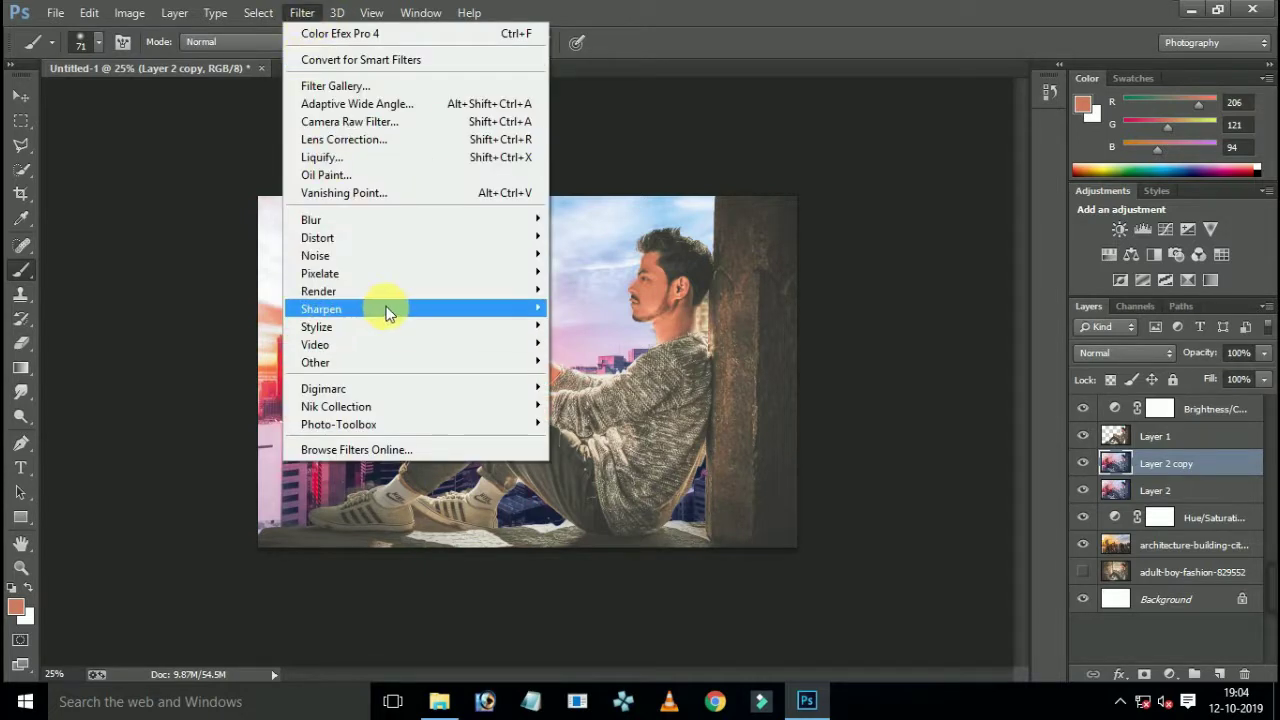
# Relaunch Color Efex Pro 4, try Colorize and Color Stylizer, then select Cross Processing
pyautogui.click(592, 408)
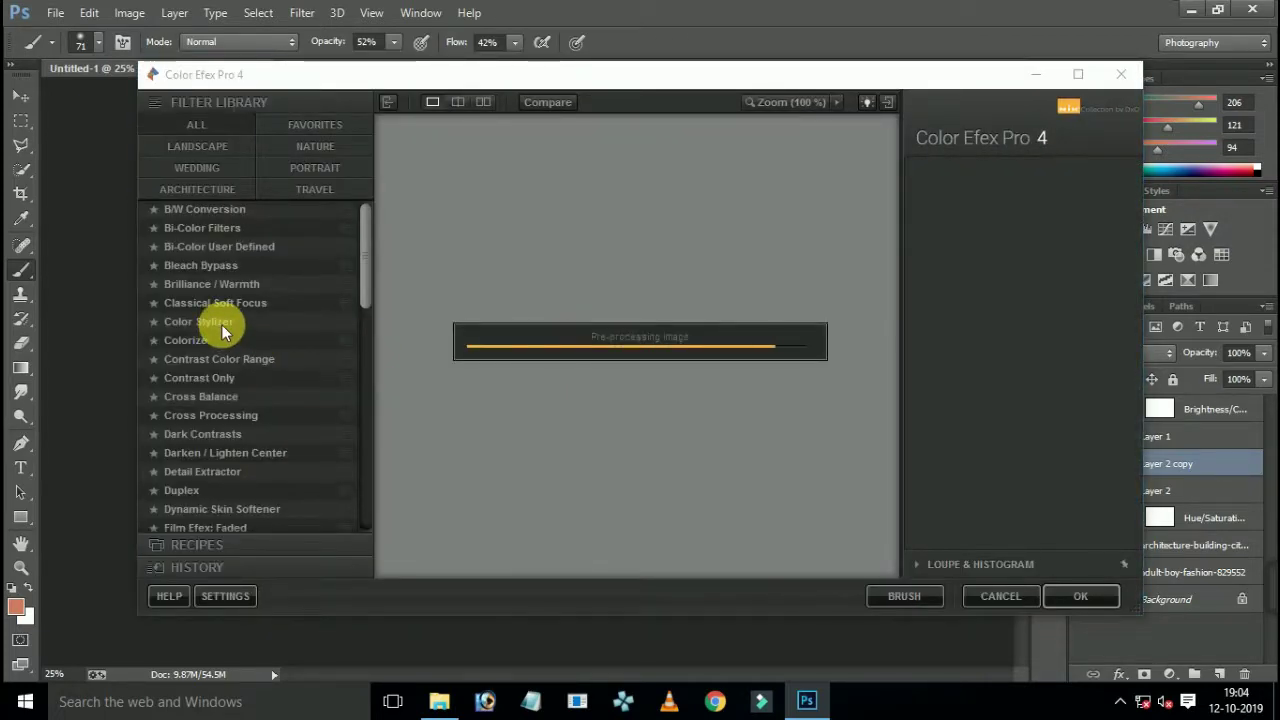
pyautogui.scroll(-1, 207, 326)
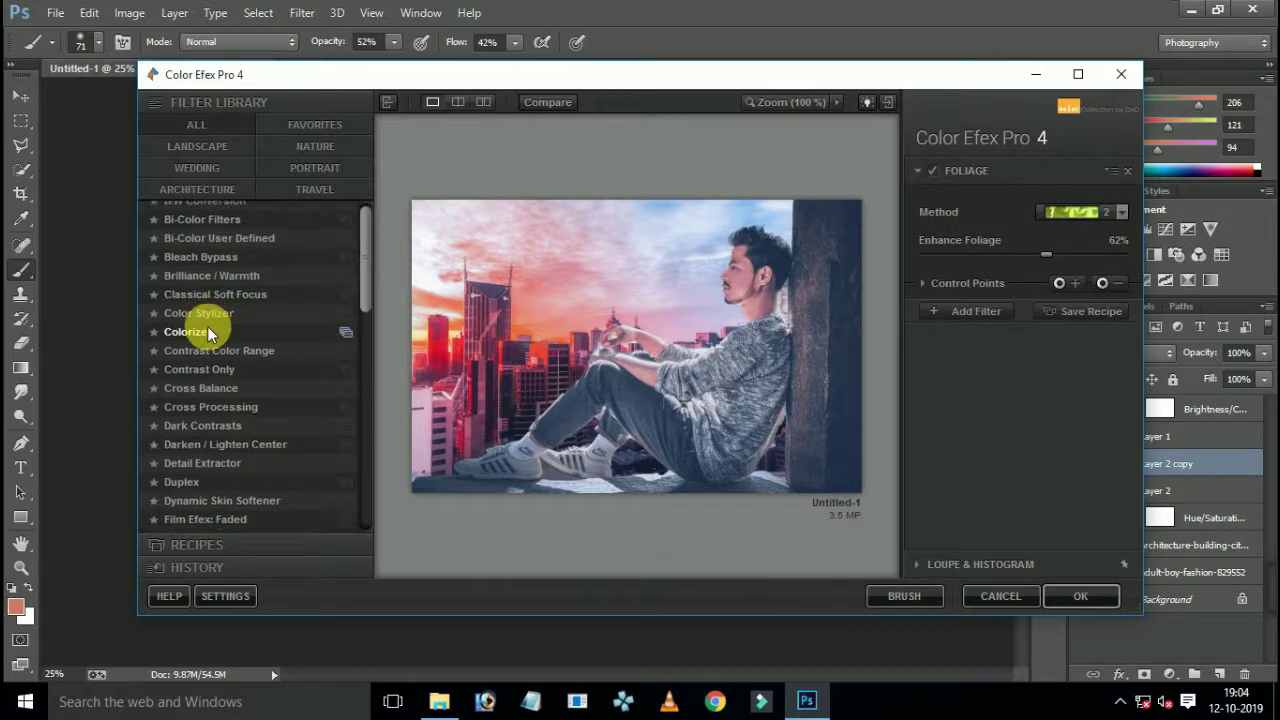
pyautogui.scroll(-1, 207, 326)
pyautogui.click(185, 311)
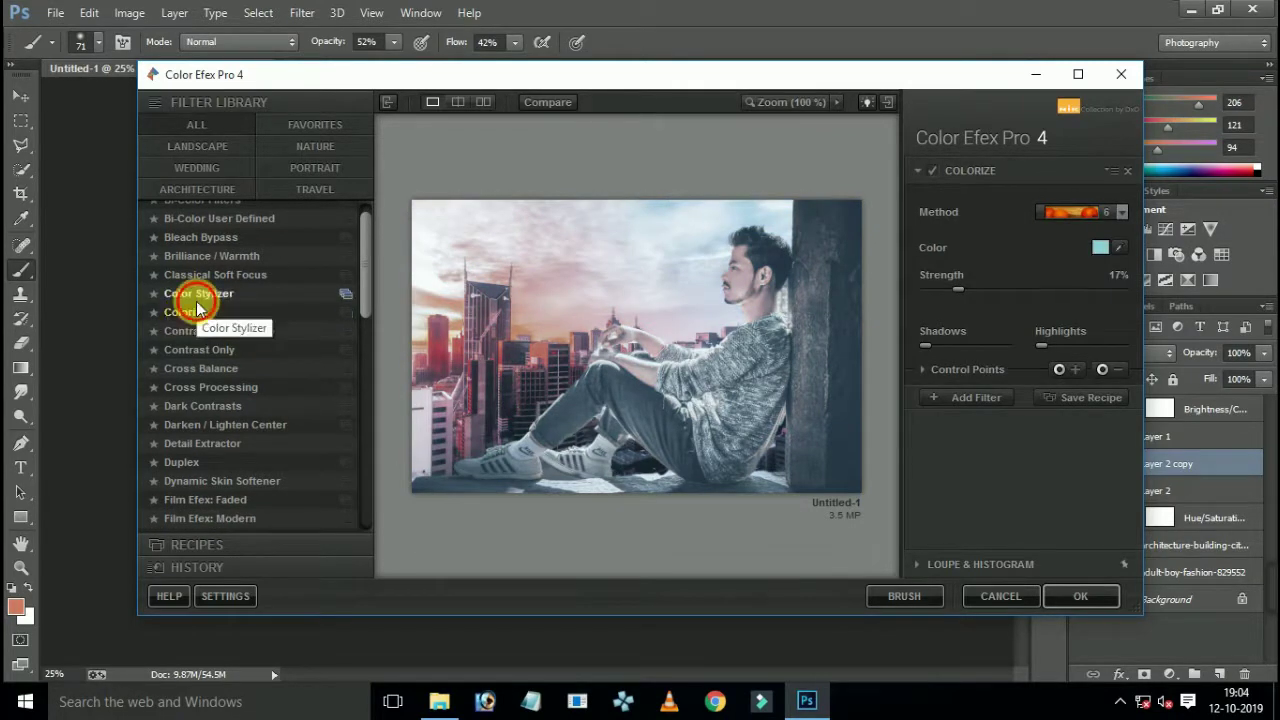
pyautogui.click(197, 293)
pyautogui.scroll(-2, 197, 310)
pyautogui.click(197, 310)
pyautogui.scroll(-2, 197, 310)
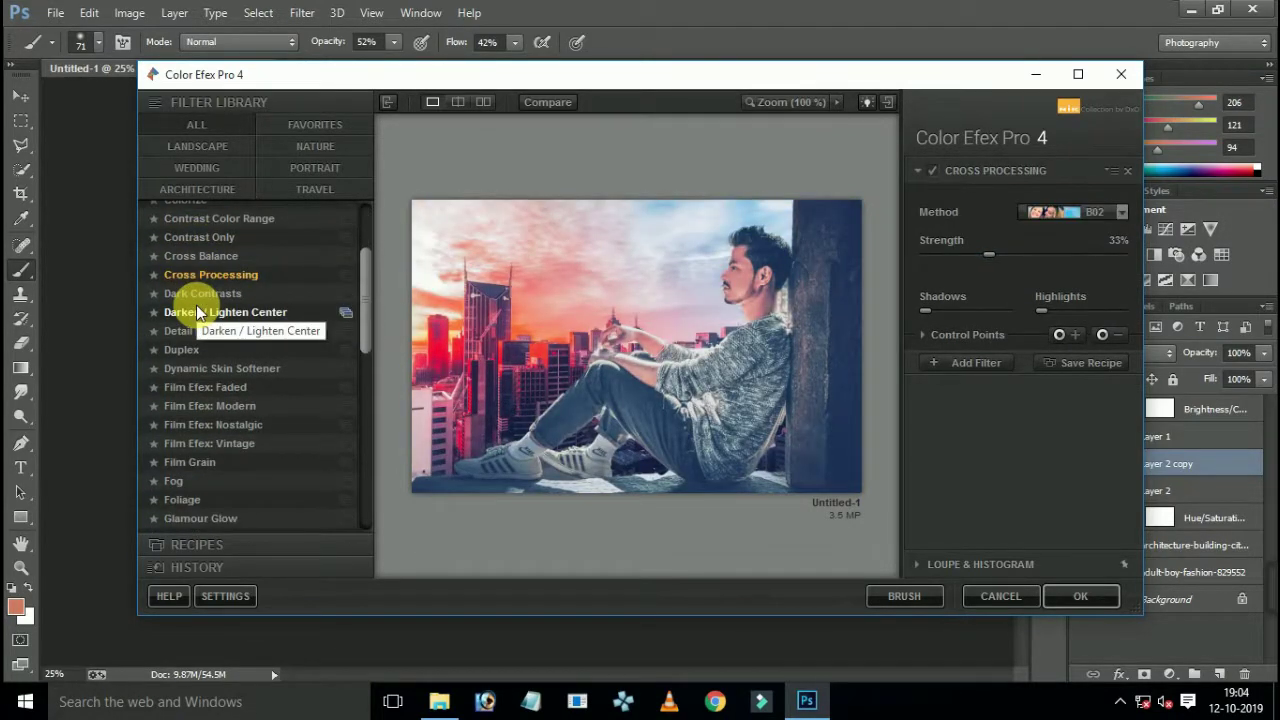
# Apply Cross Processing method B02 at 45% strength with Shadows at 17%
pyautogui.click(1058, 213)
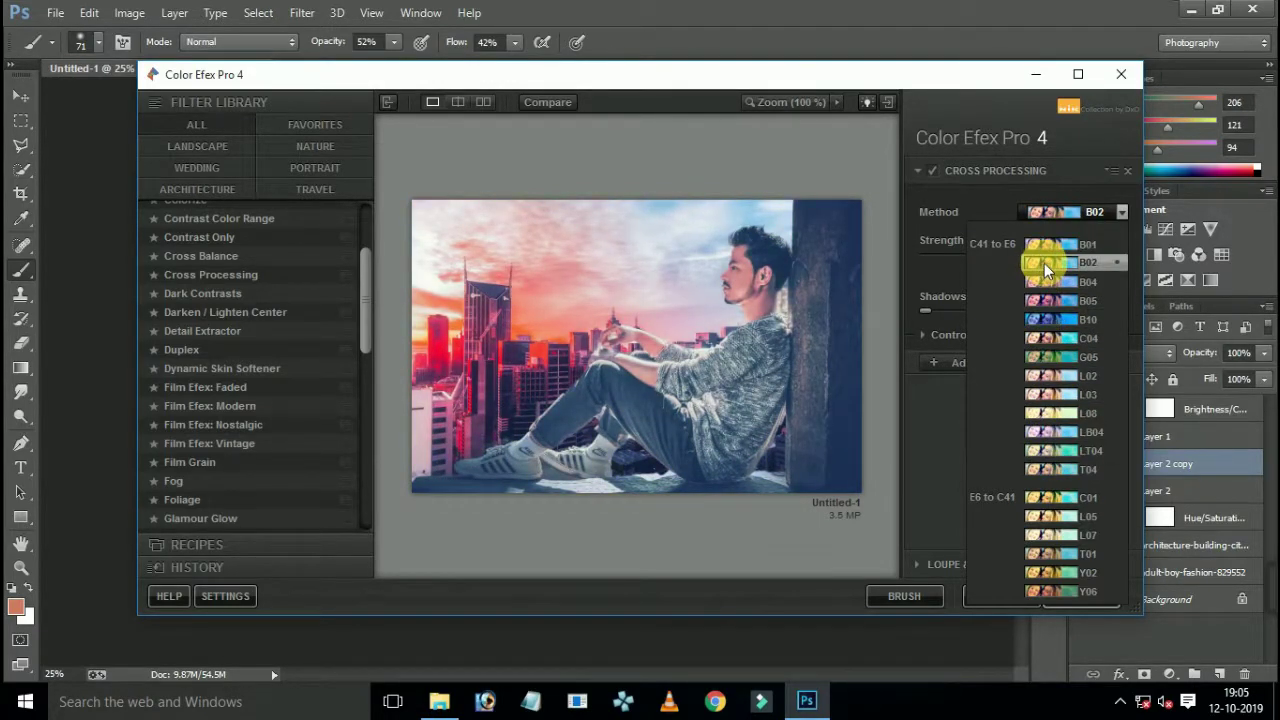
pyautogui.click(1044, 263)
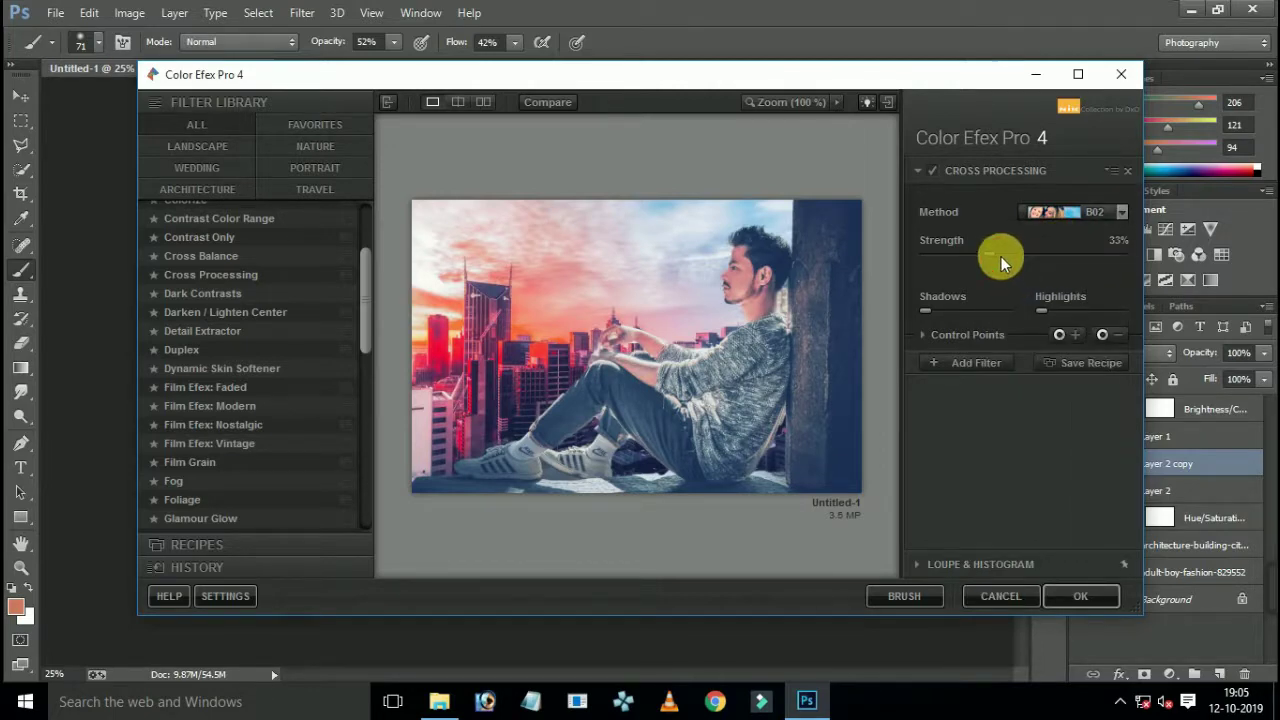
pyautogui.moveTo(1000, 259); pyautogui.dragTo(1019, 258)
pyautogui.moveTo(925, 311); pyautogui.dragTo(950, 308)
pyautogui.moveTo(945, 310); pyautogui.dragTo(952, 310)
pyautogui.click(1094, 593)
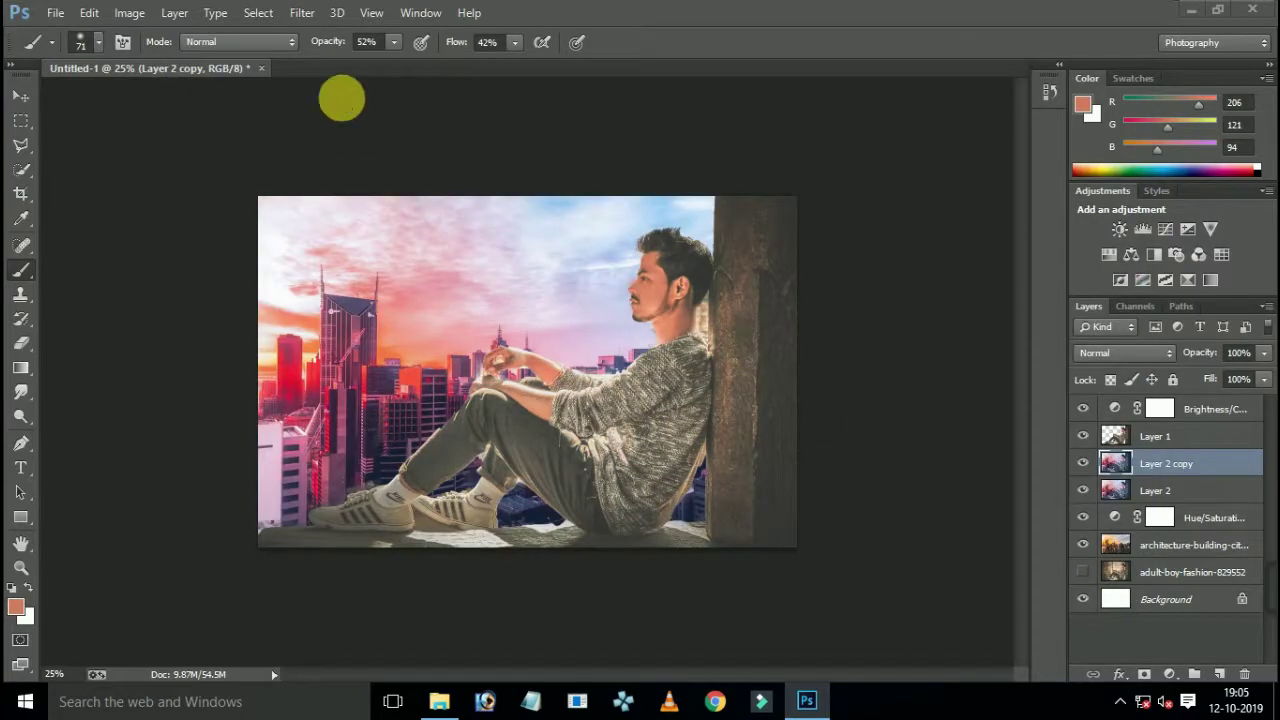
pyautogui.click(370, 13)
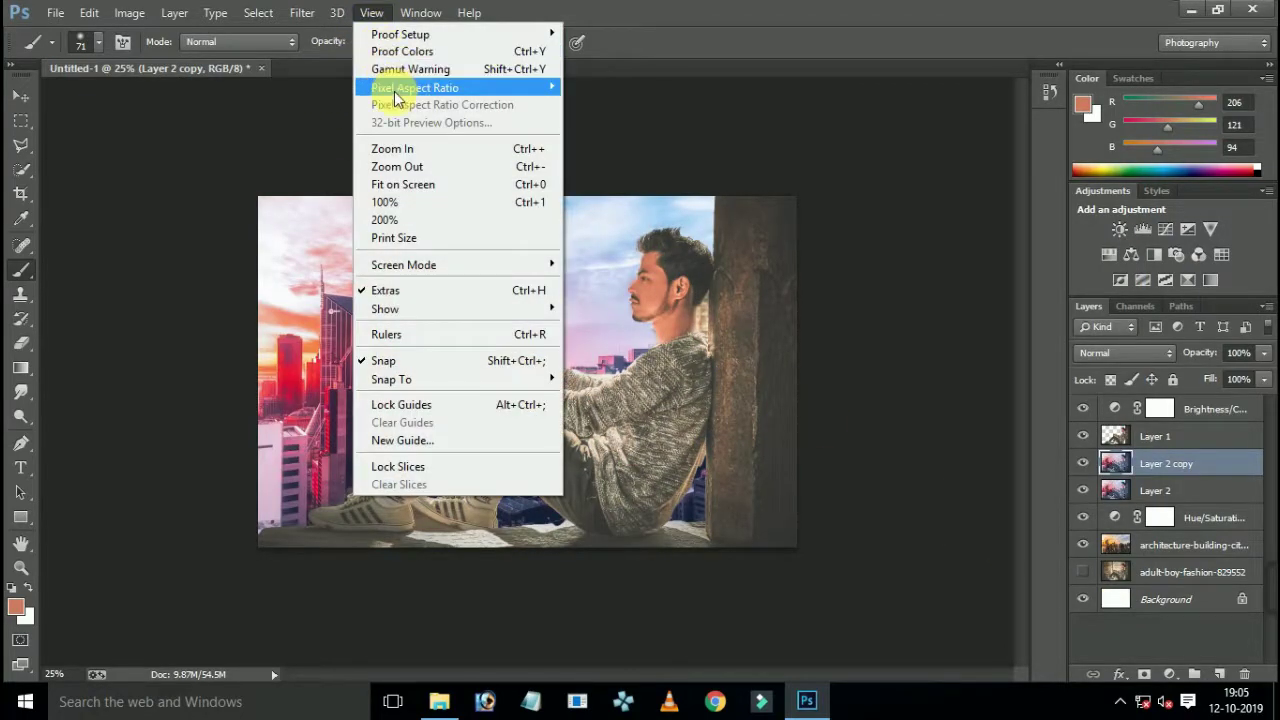
pyautogui.click(320, 90)
pyautogui.click(308, 12)
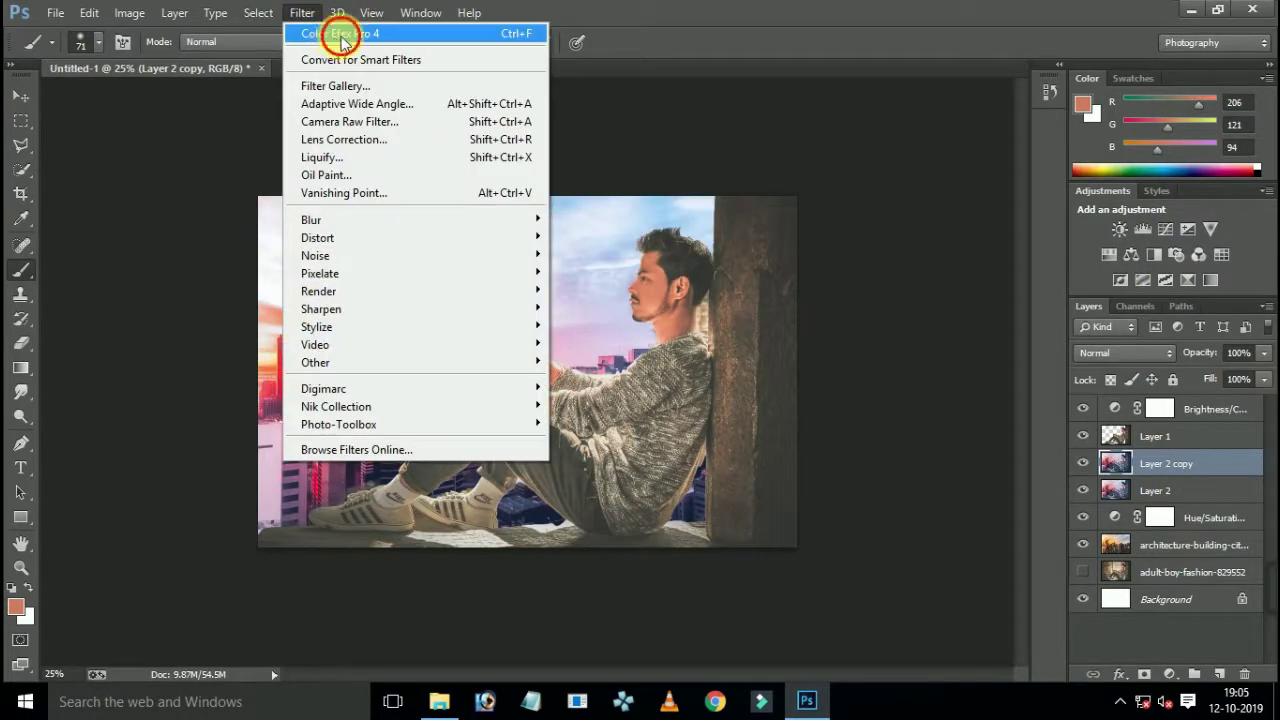
pyautogui.click(334, 32)
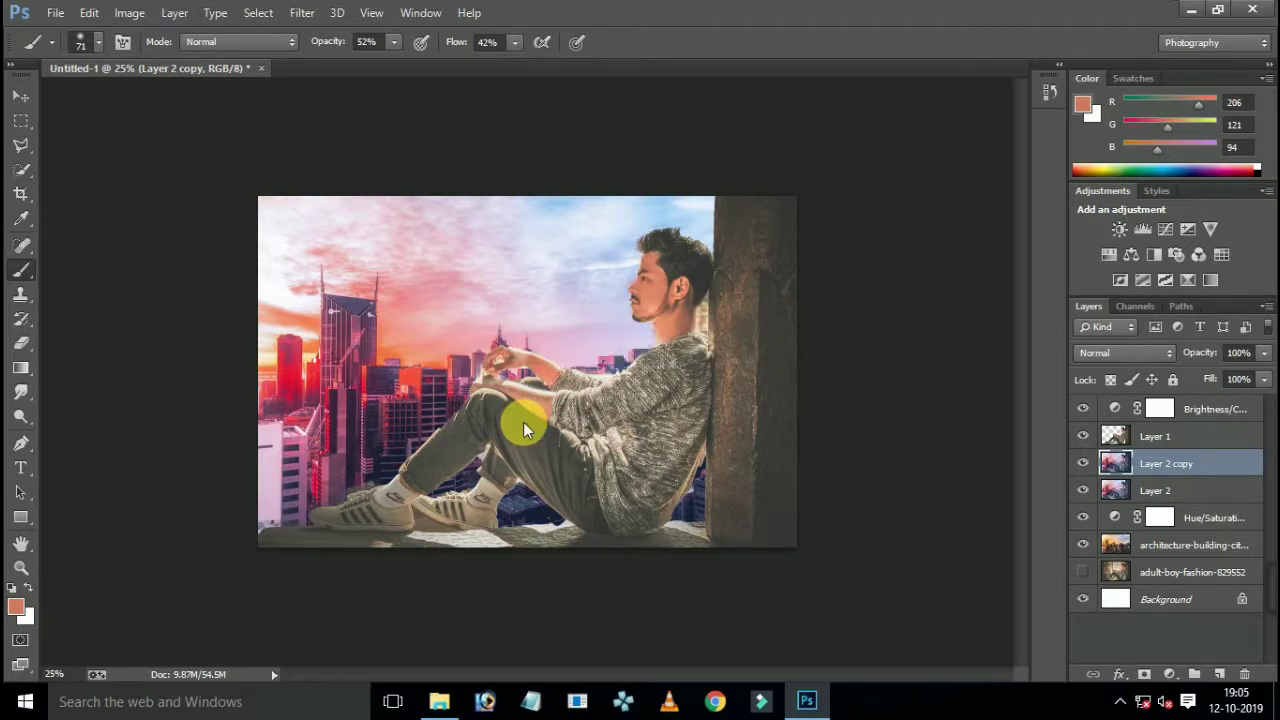
pyautogui.click(1084, 464)
pyautogui.click(1084, 464)
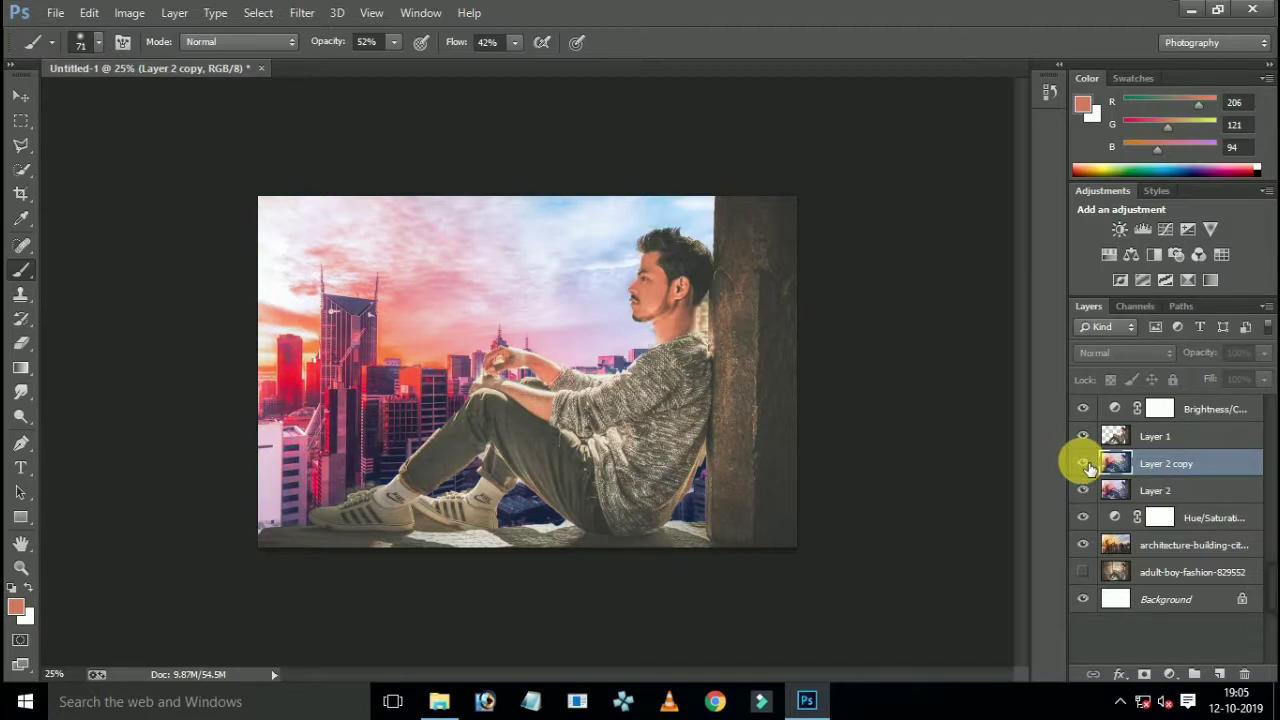
pyautogui.click(1084, 464)
pyautogui.click(1086, 465)
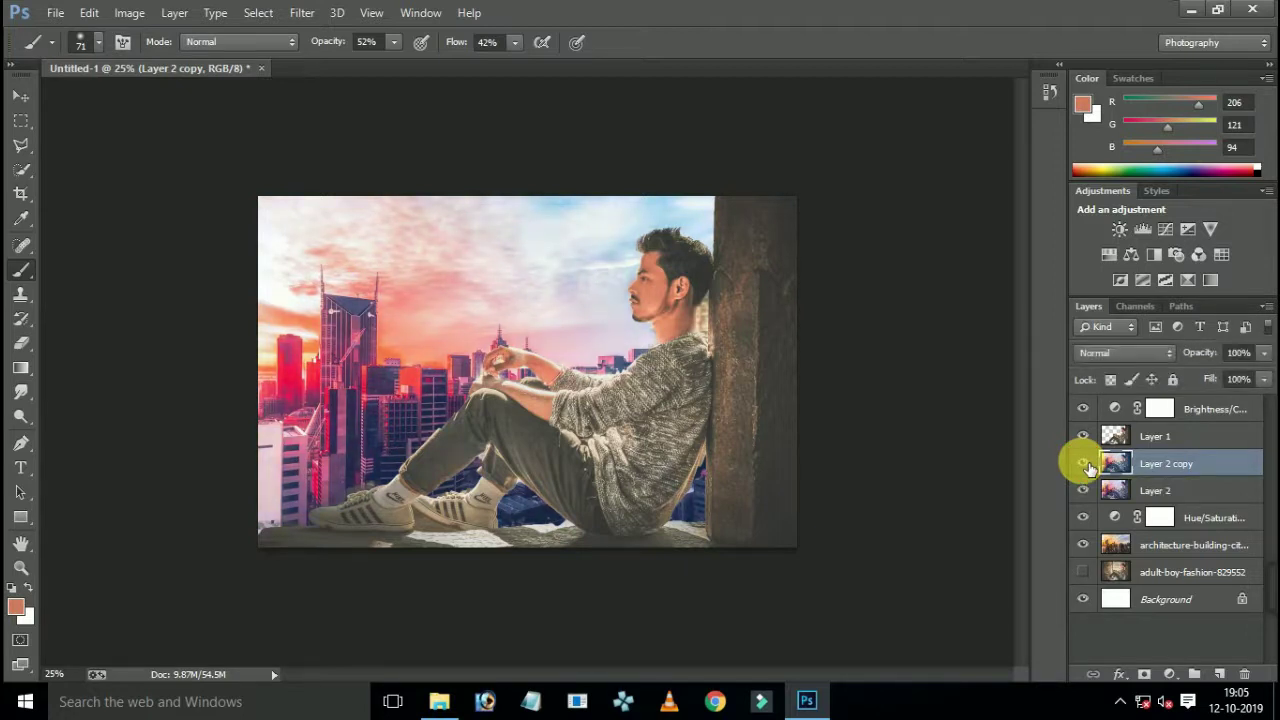
pyautogui.click(1084, 464)
pyautogui.click(1085, 465)
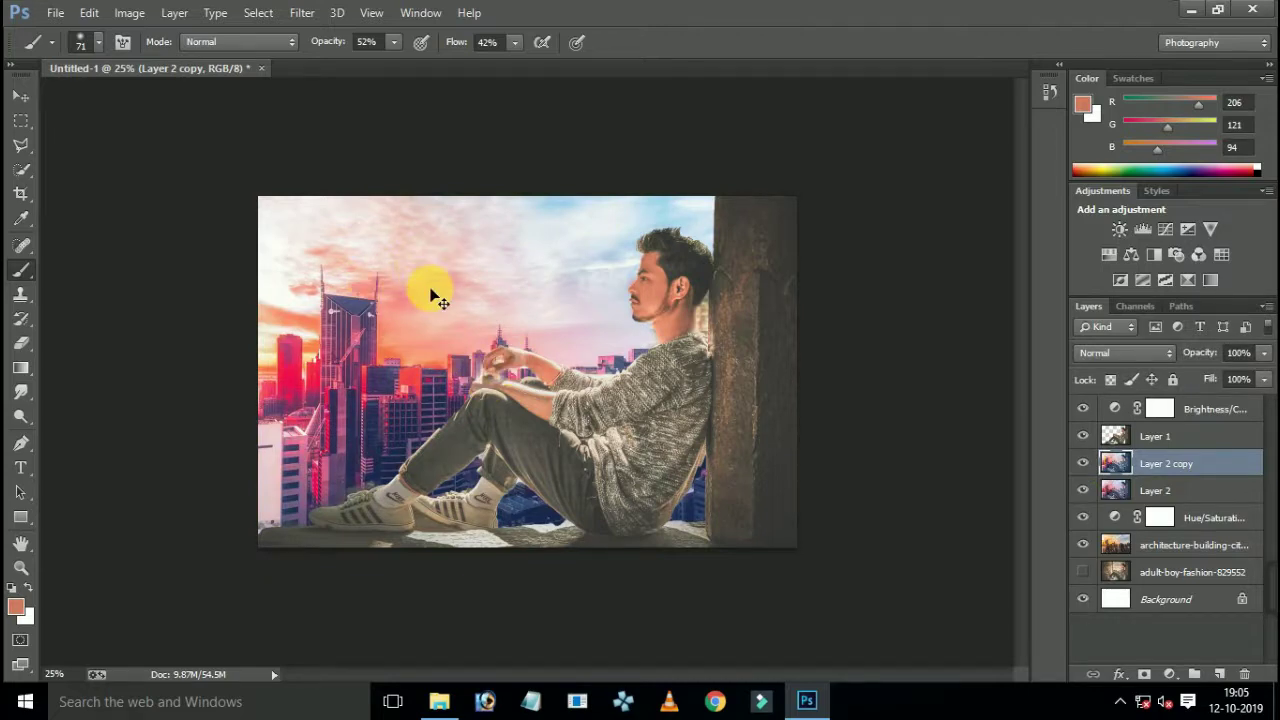
pyautogui.hotkey('ctrl', '+')
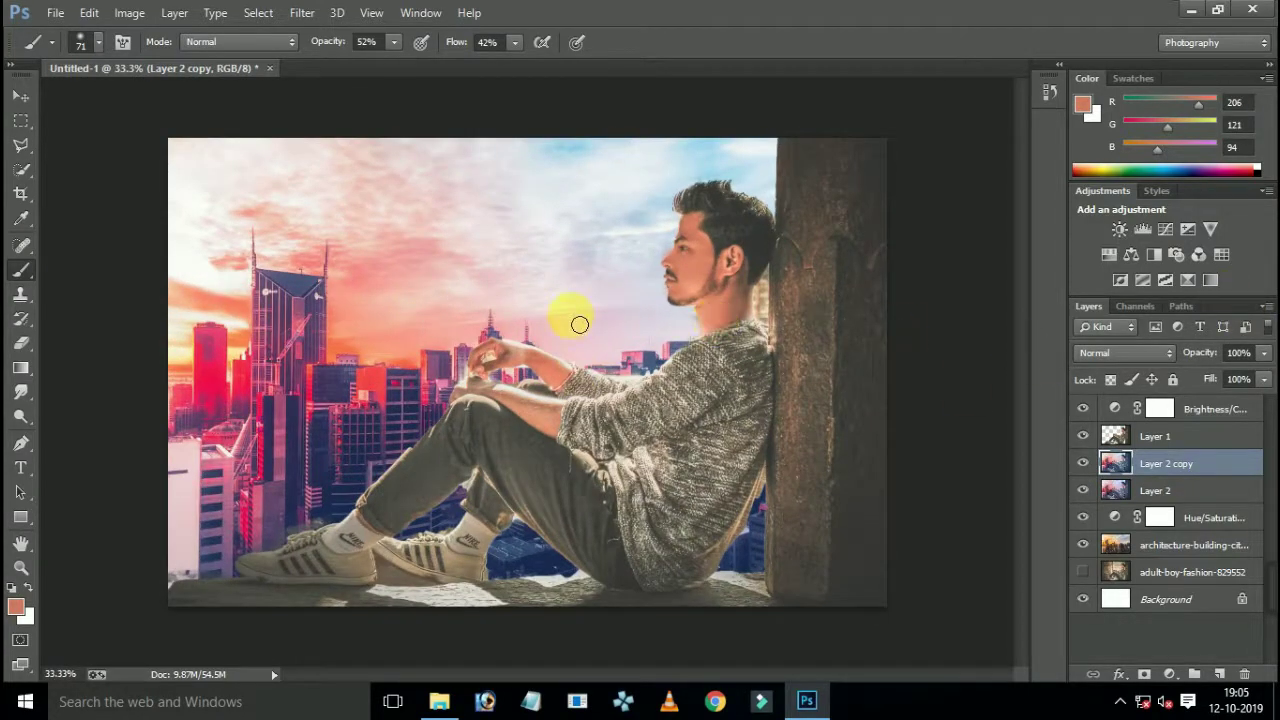